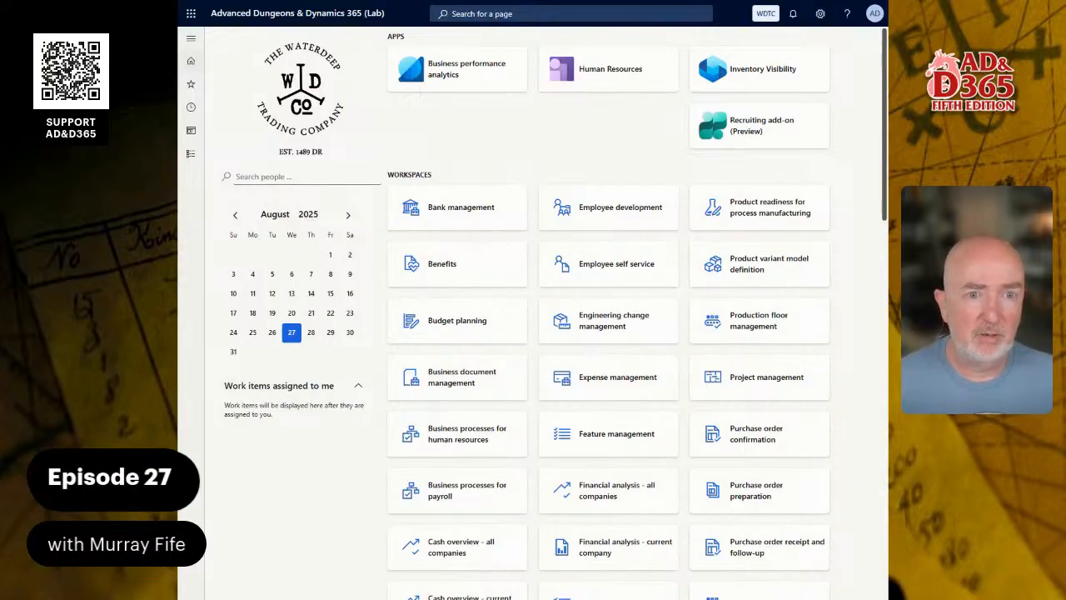
Start a page search for 'all cus' and dismiss the search suggestions.
{"action": "left_click", "coordinate": [504, 14]}
{"action": "type", "text": "a"}
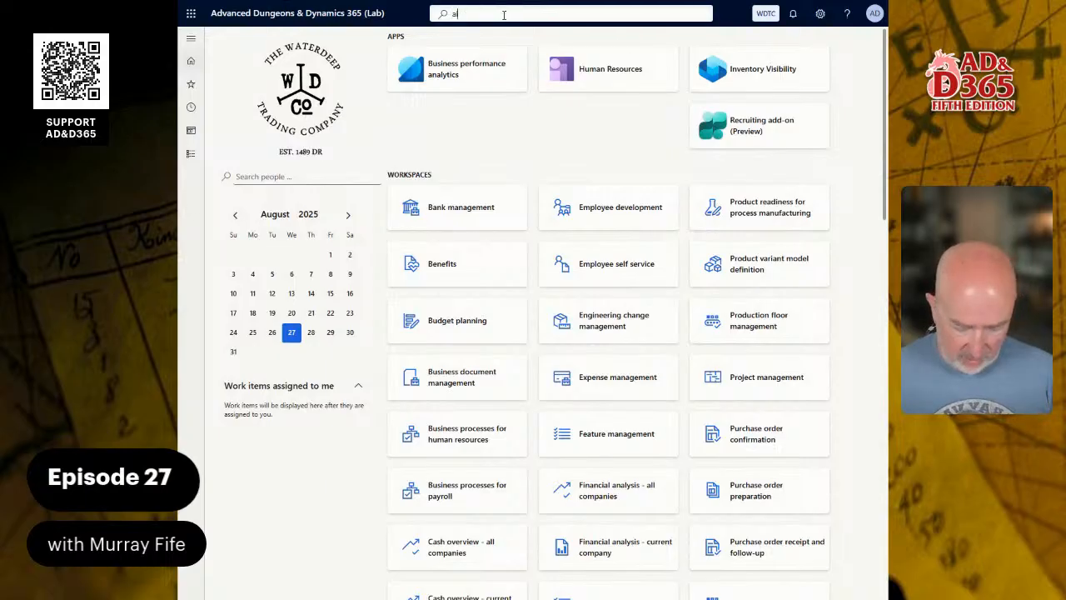
{"action": "type", "text": "ll cus"}
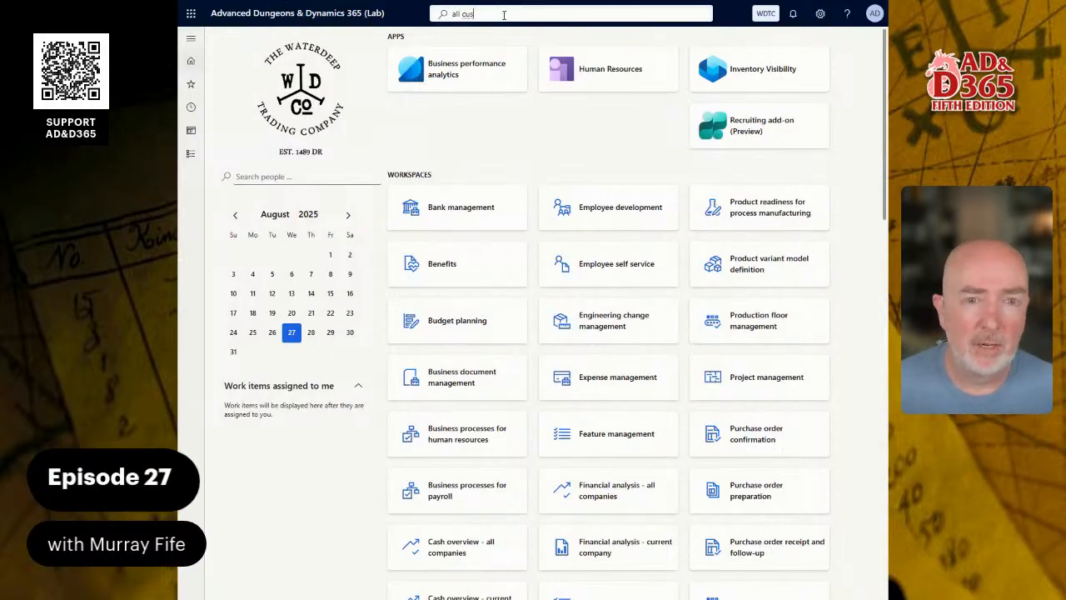
{"action": "key", "text": "Return"}
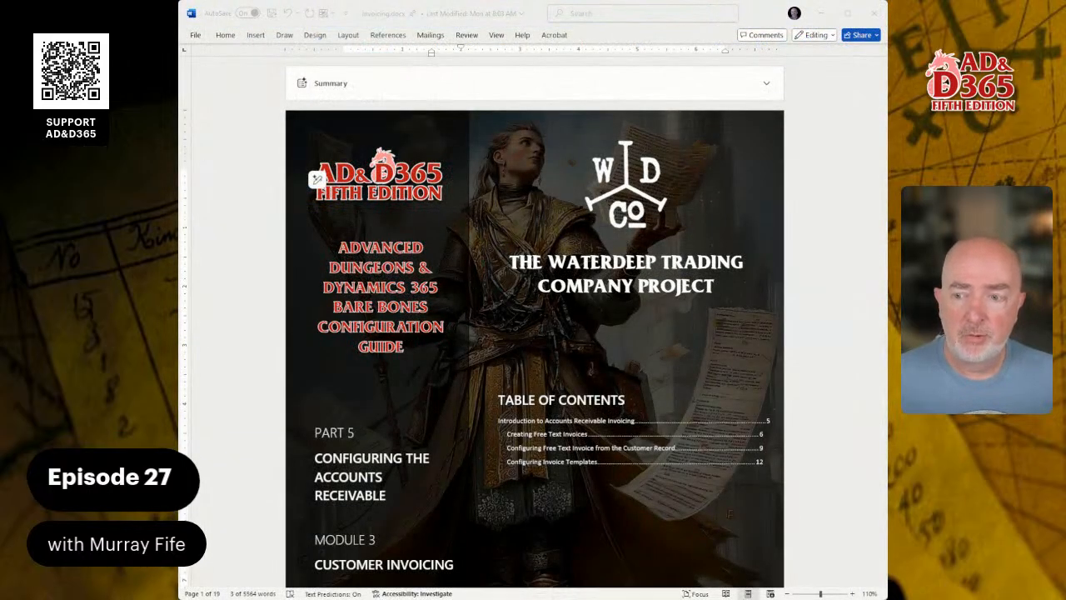
Scroll the Word guide to the Free Text Invoices lab table and posting instructions, then return to Finance.
{"action": "scroll", "coordinate": [535, 322], "scroll_direction": "down", "scroll_amount": 3}
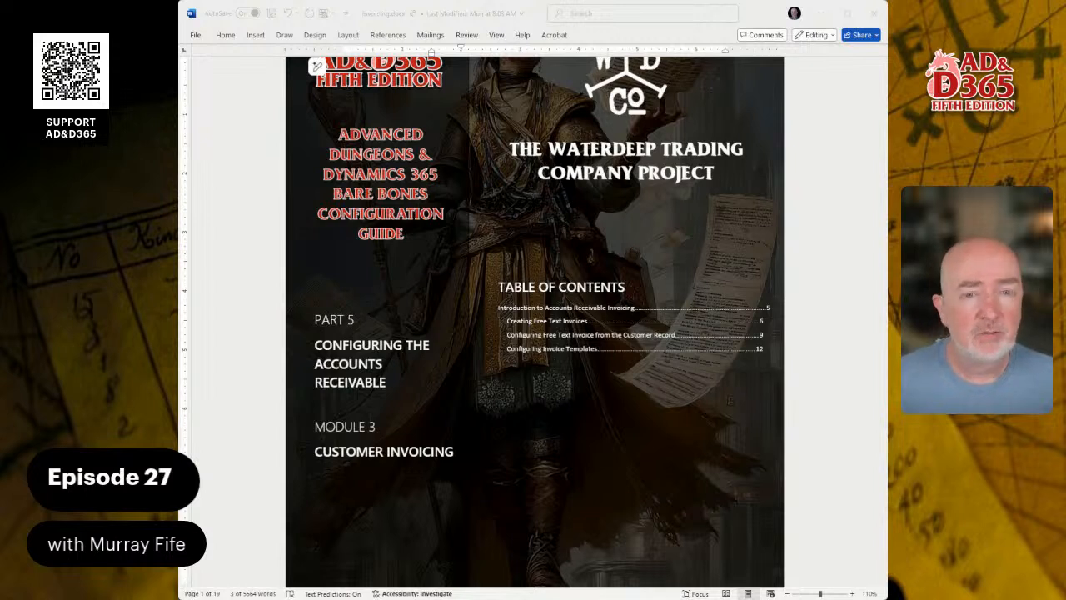
{"action": "scroll", "coordinate": [534, 322], "scroll_direction": "down", "scroll_amount": 2}
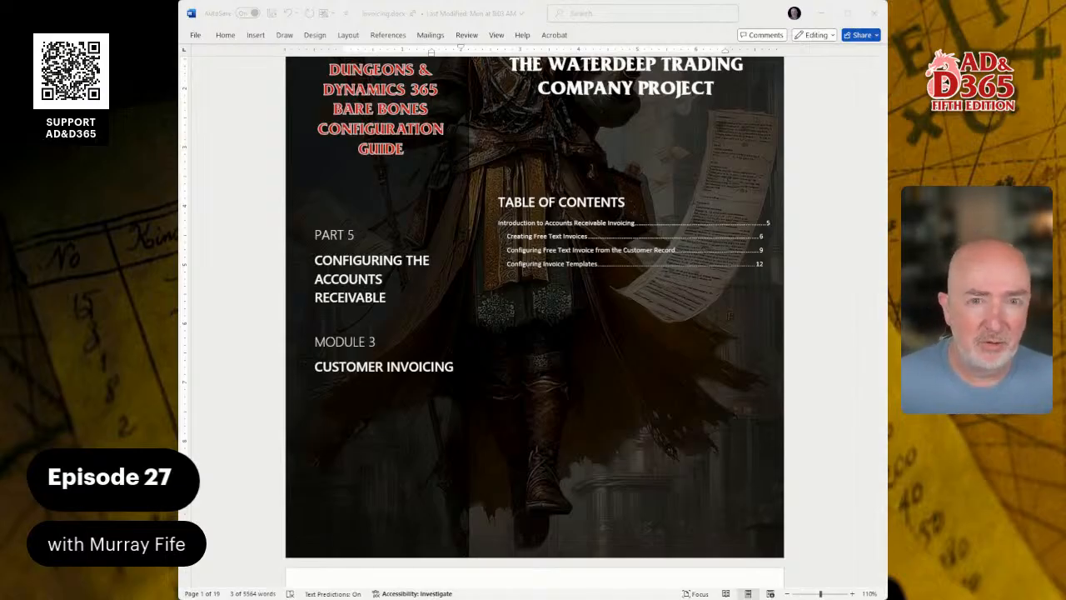
{"action": "scroll", "coordinate": [534, 312], "scroll_direction": "down", "scroll_amount": 10}
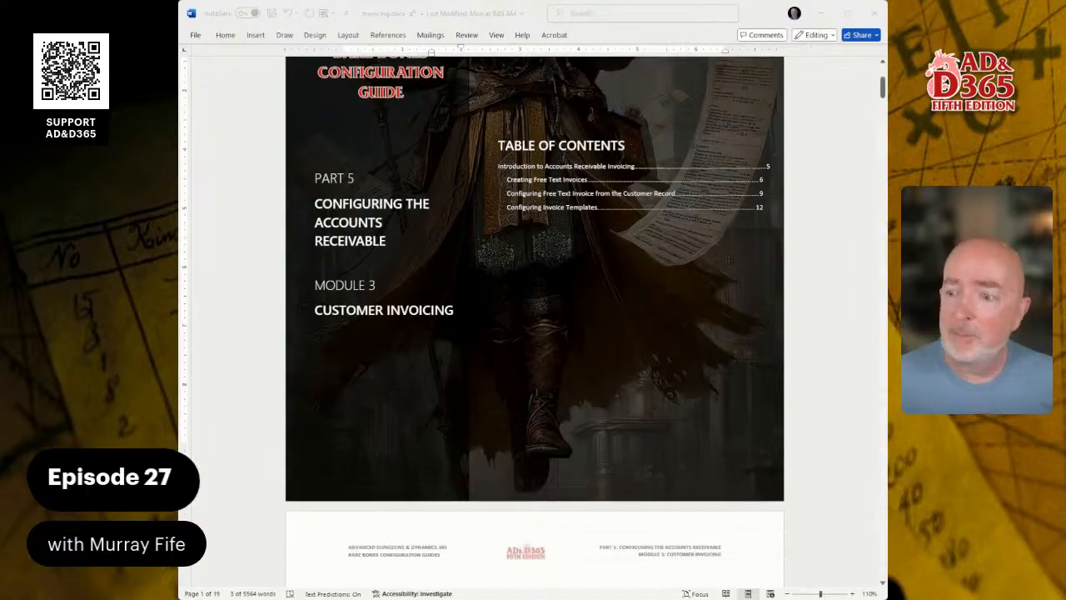
{"action": "scroll", "coordinate": [534, 312], "scroll_direction": "down", "scroll_amount": 15}
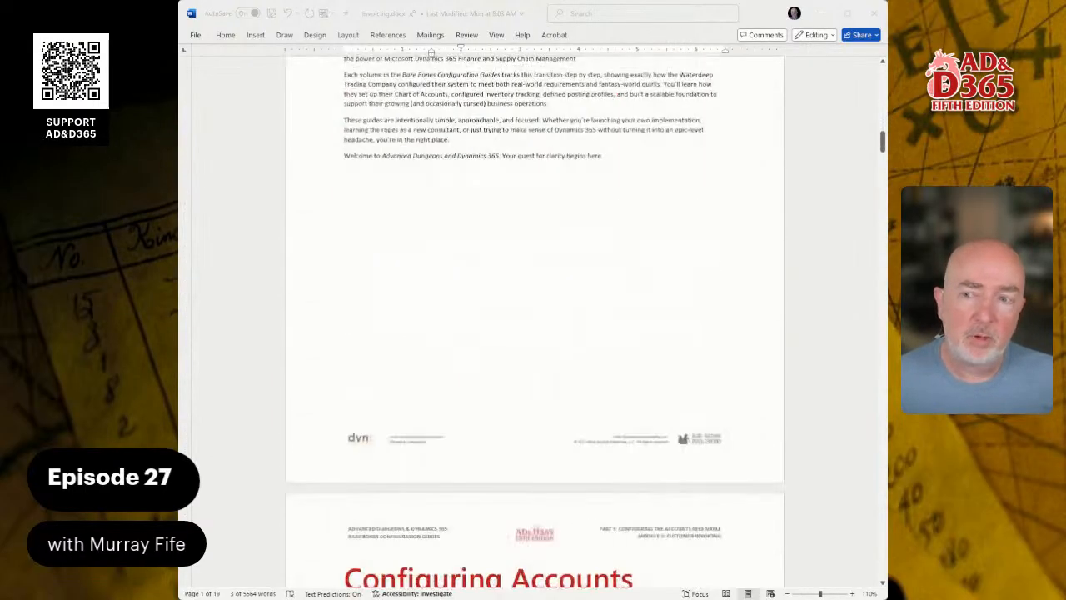
{"action": "scroll", "coordinate": [534, 312], "scroll_direction": "down", "scroll_amount": 12}
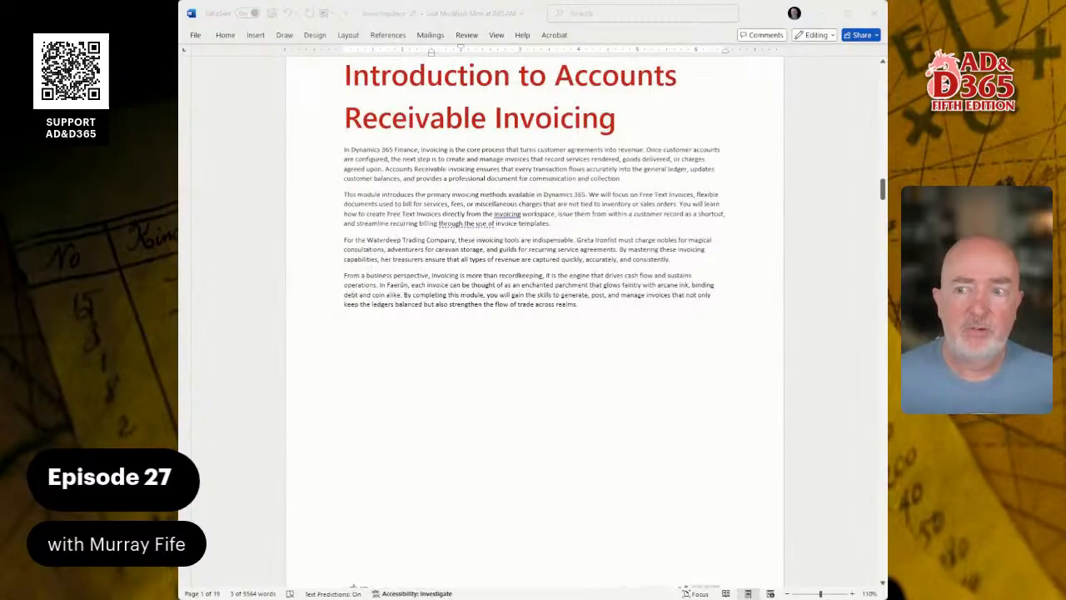
{"action": "scroll", "coordinate": [534, 311], "scroll_direction": "down", "scroll_amount": 2}
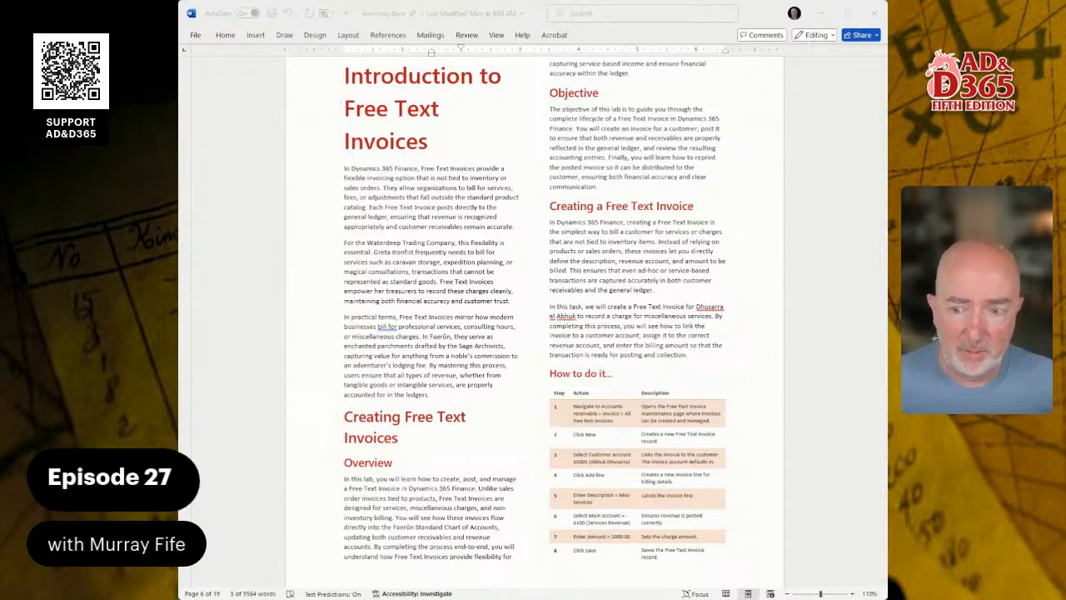
{"action": "scroll", "coordinate": [535, 322], "scroll_direction": "down", "scroll_amount": 8}
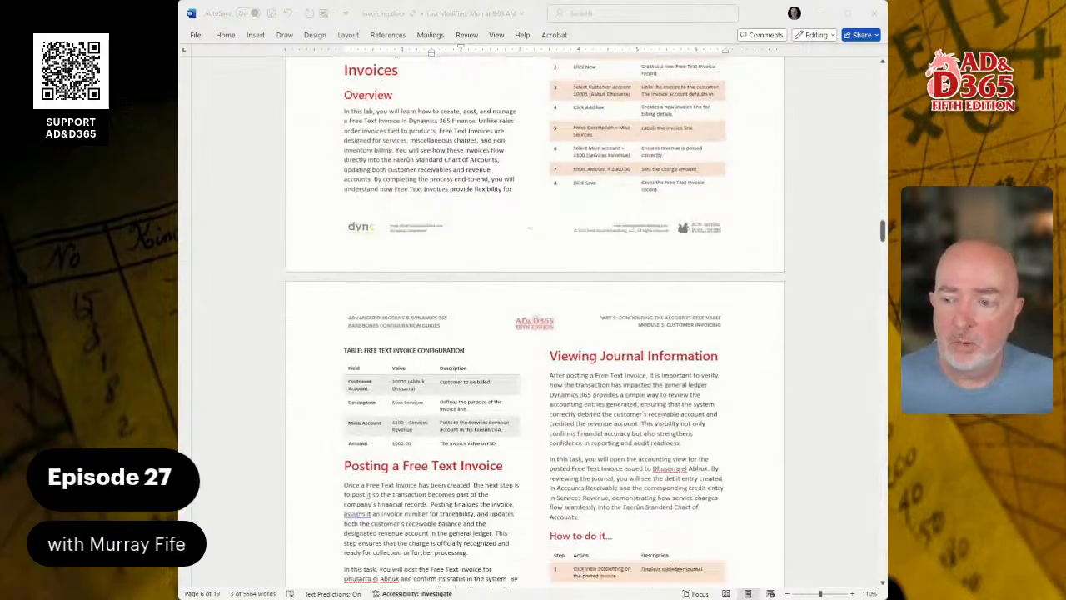
{"action": "scroll", "coordinate": [529, 227], "scroll_direction": "up", "scroll_amount": 2}
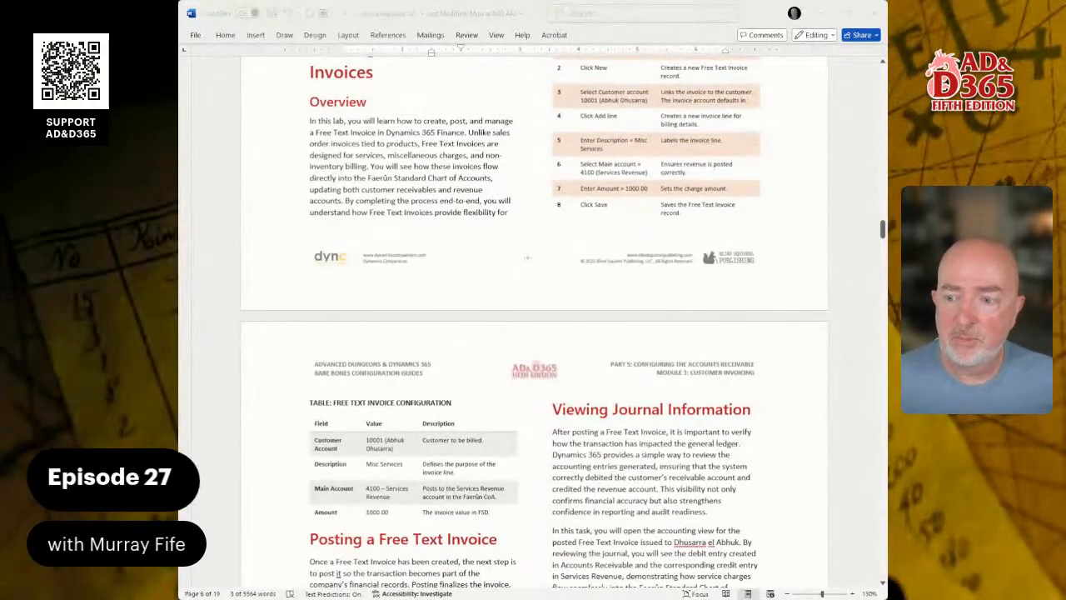
{"action": "scroll", "coordinate": [535, 321], "scroll_direction": "up", "scroll_amount": 1}
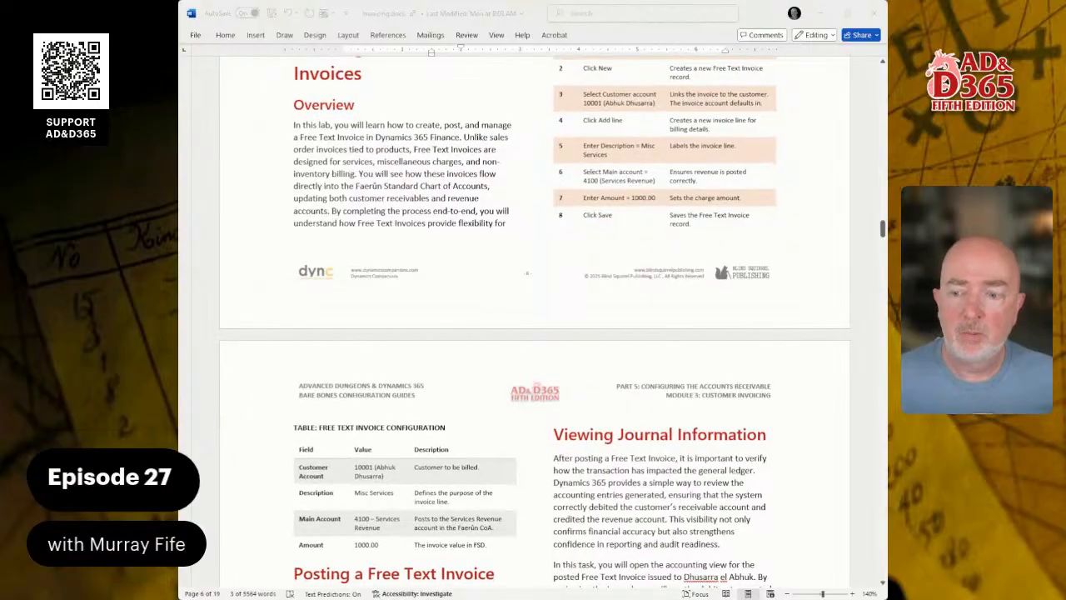
{"action": "scroll", "coordinate": [535, 322], "scroll_direction": "up", "scroll_amount": 1}
{"action": "scroll", "coordinate": [535, 322], "scroll_direction": "down", "scroll_amount": 1}
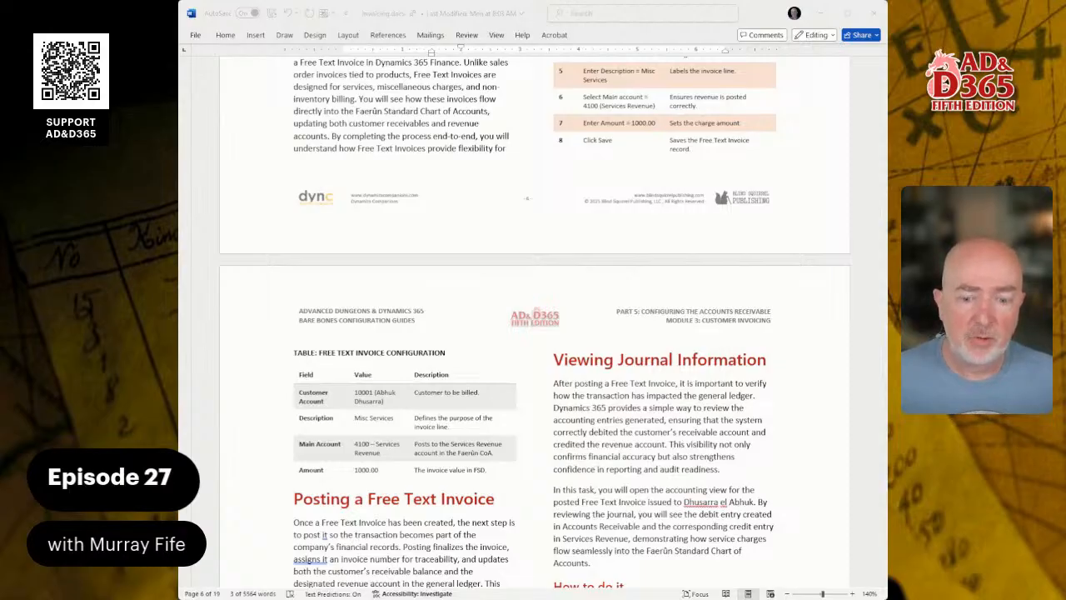
{"action": "key", "text": "alt+Tab"}
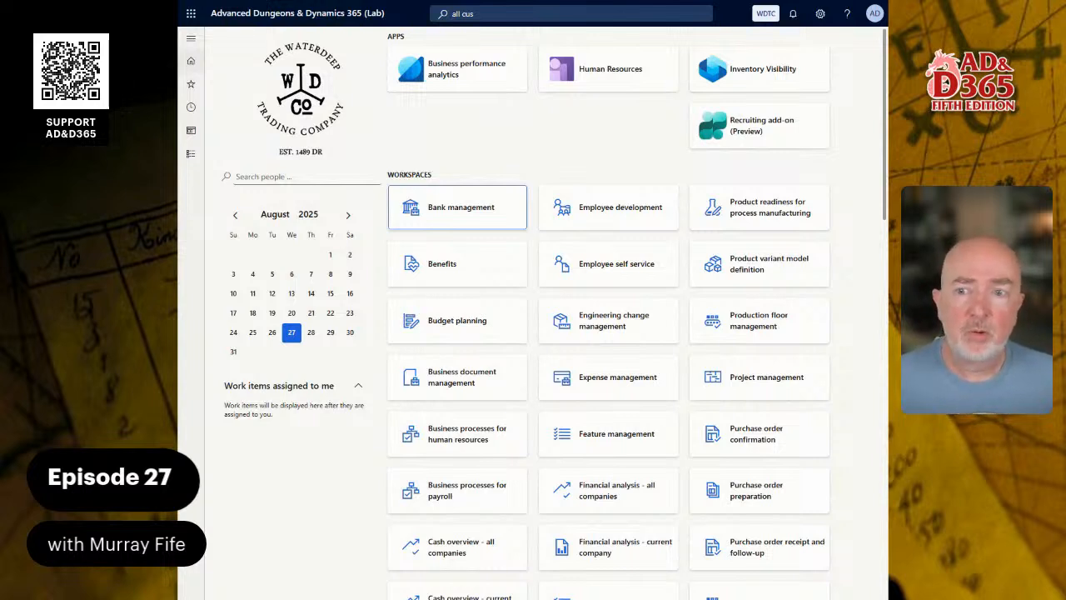
{"action": "left_click", "coordinate": [191, 153]}
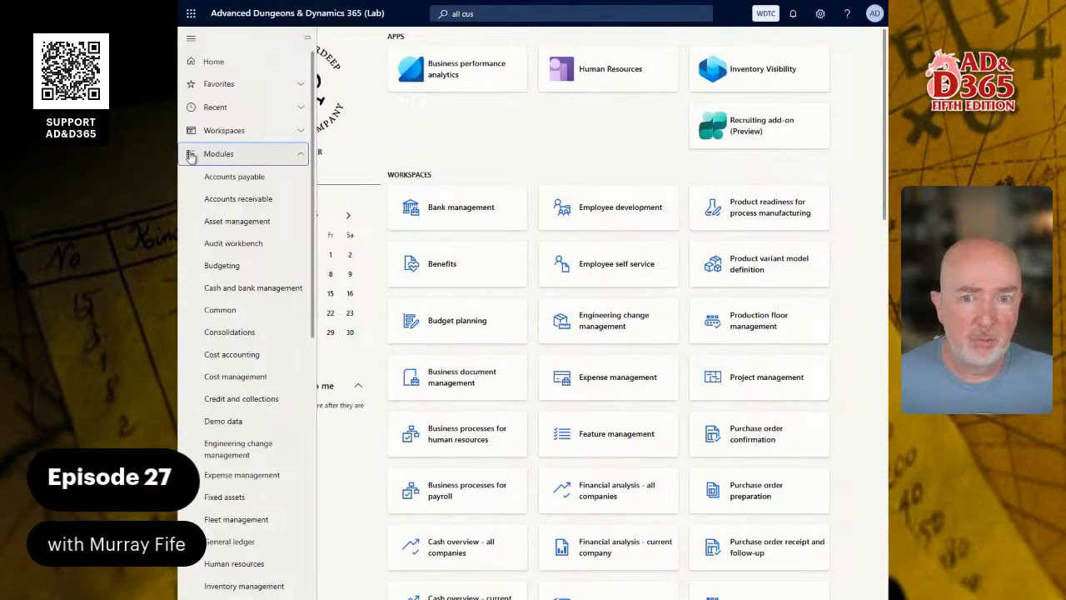
{"action": "left_click", "coordinate": [234, 200]}
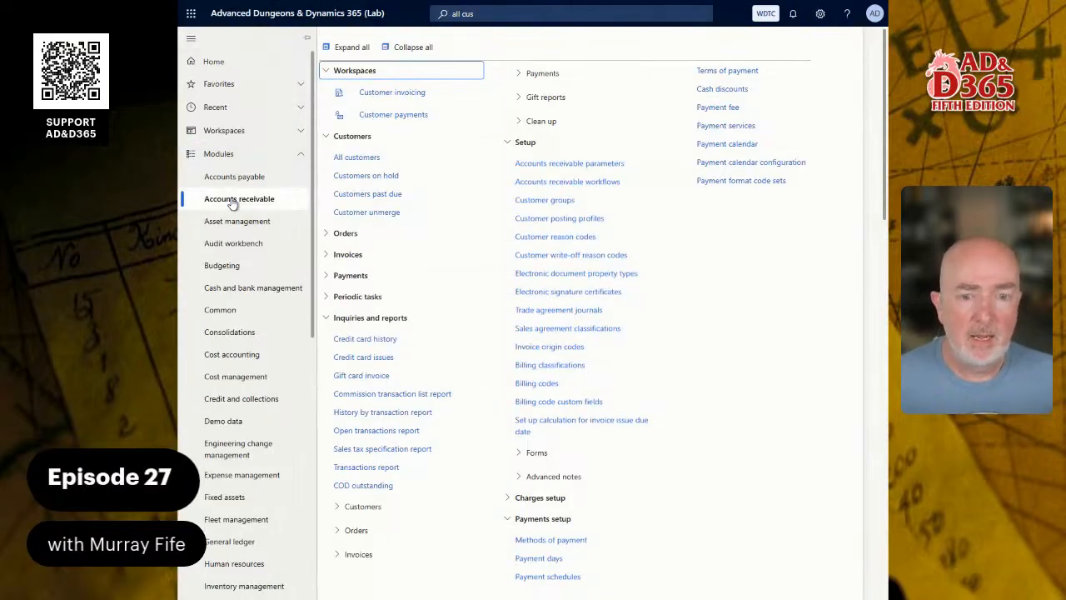
{"action": "left_click", "coordinate": [372, 257]}
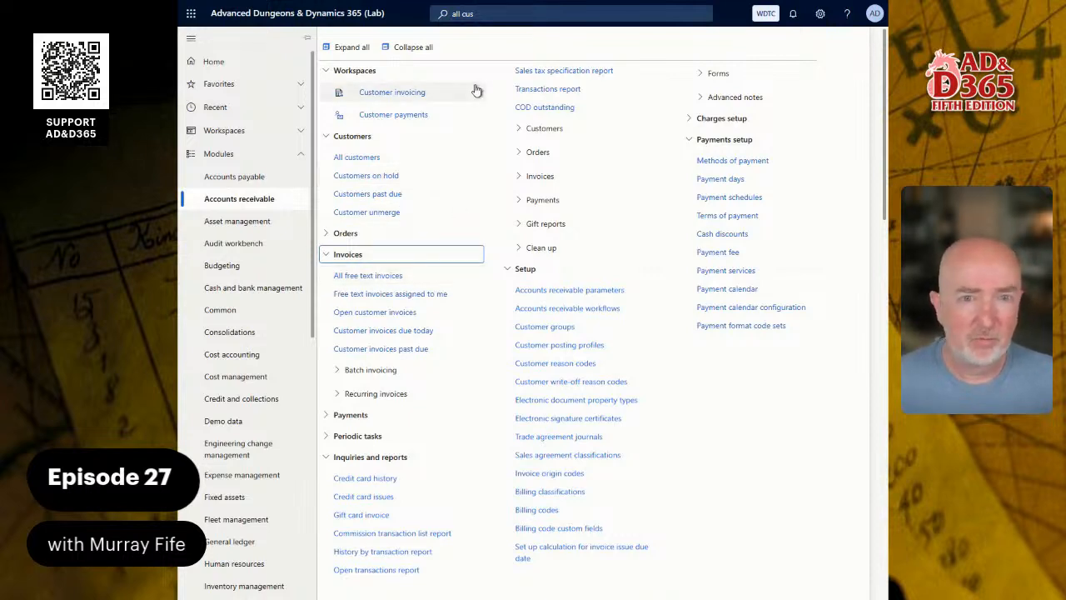
{"action": "left_click", "coordinate": [508, 15]}
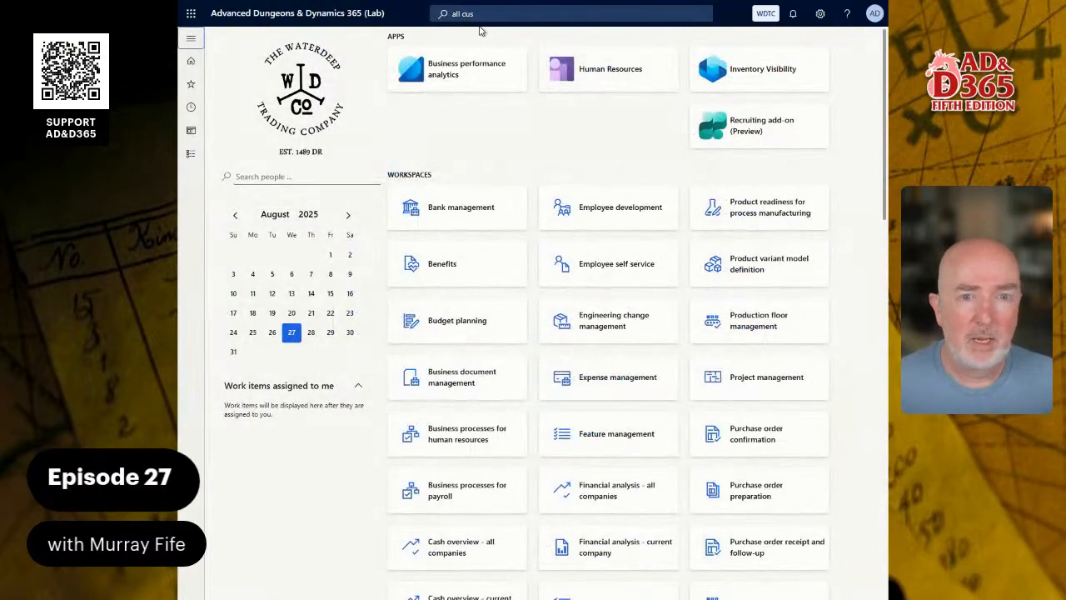
Search 'all fre' and open the All free text invoices page.
{"action": "left_click", "coordinate": [481, 15]}
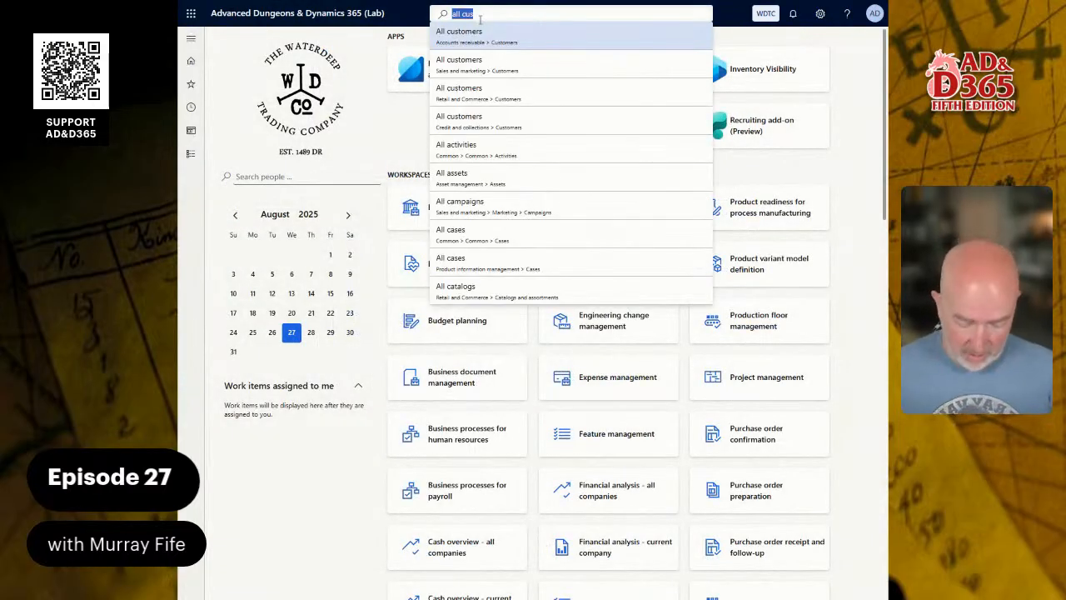
{"action": "type", "text": "all fre"}
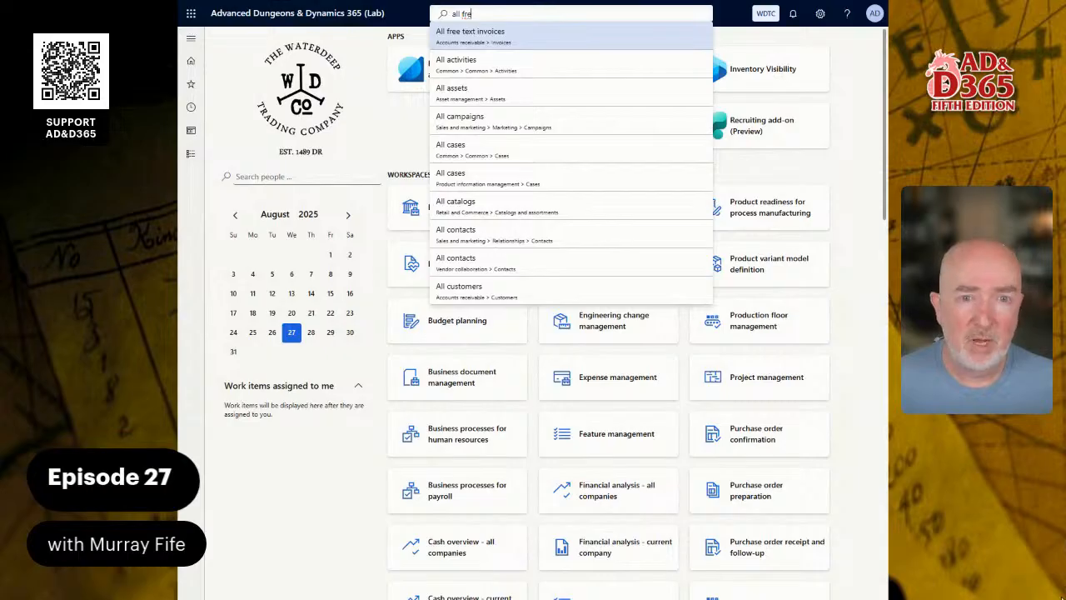
{"action": "left_click", "coordinate": [484, 38]}
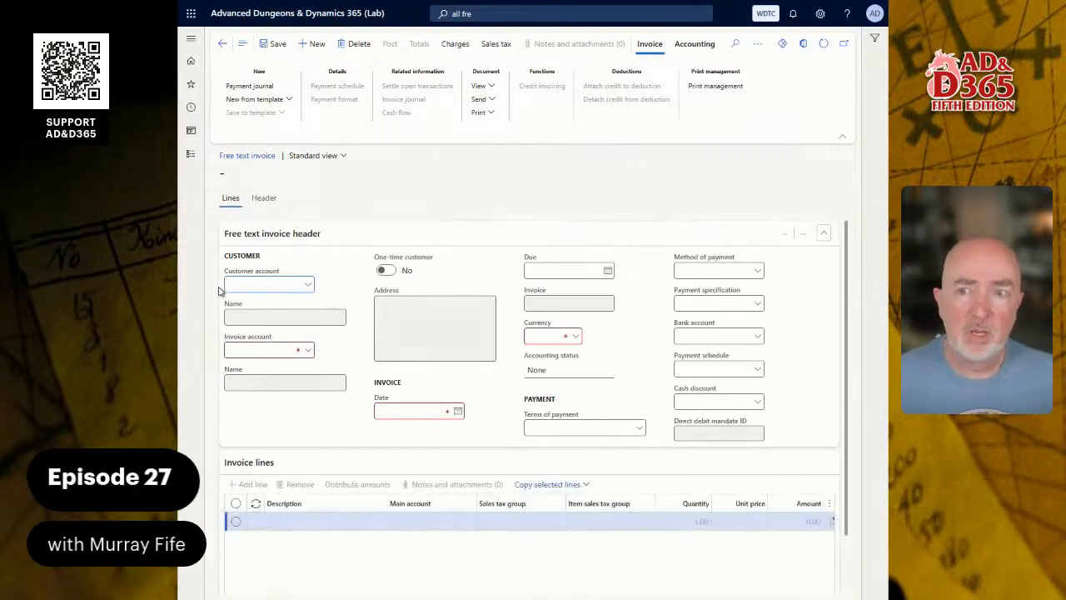
Pick the first customer account, filling in its address, NET10 terms and 9/6/2025 due date.
{"action": "left_click", "coordinate": [308, 285]}
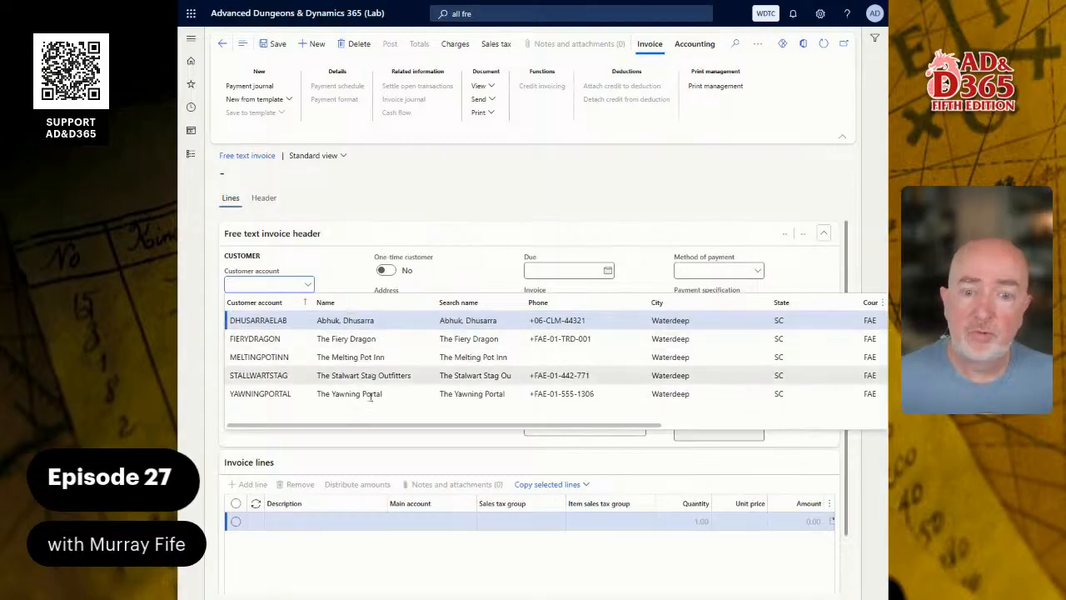
{"action": "left_click", "coordinate": [348, 322]}
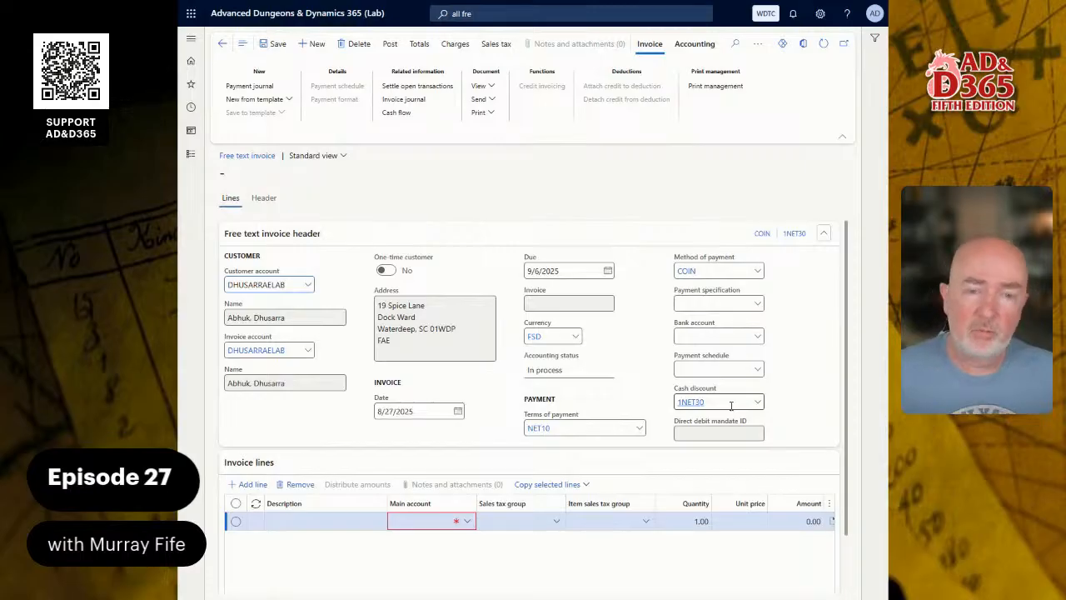
{"action": "mouse_move", "coordinate": [731, 406]}
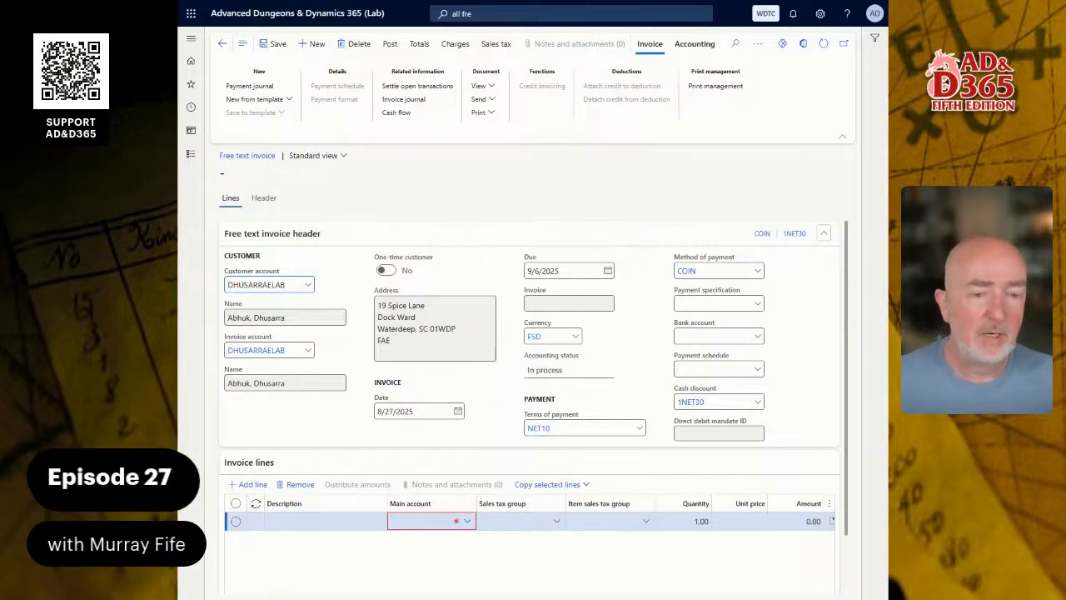
Set the invoice currency to FGP, payment terms to NET1 and cash discount to 10NET1.
{"action": "left_click", "coordinate": [574, 337]}
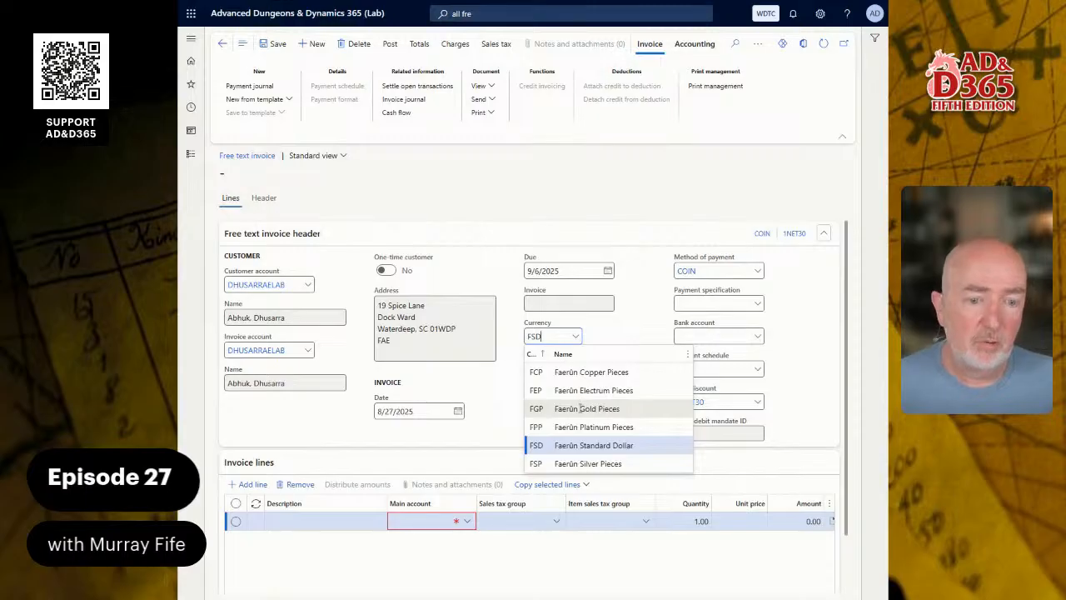
{"action": "left_click", "coordinate": [581, 409]}
{"action": "left_click", "coordinate": [576, 338]}
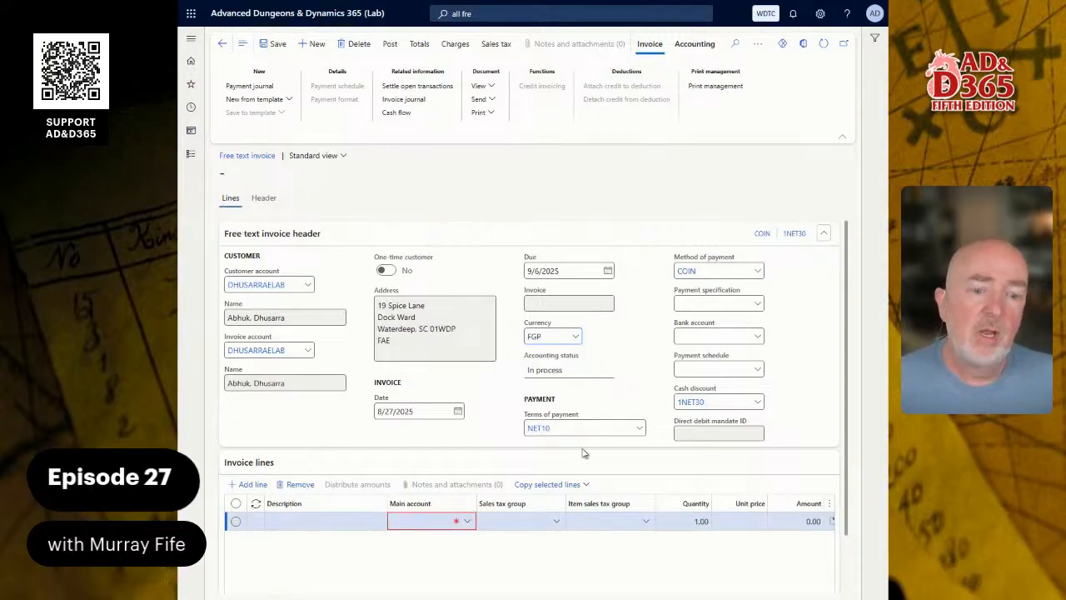
{"action": "left_click", "coordinate": [639, 428]}
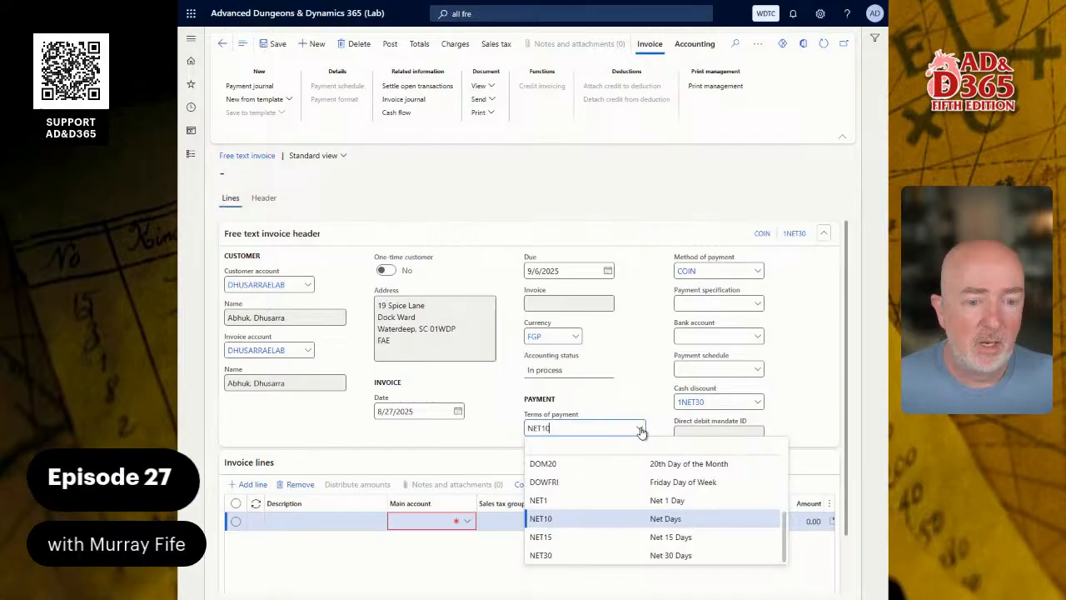
{"action": "left_click", "coordinate": [582, 498]}
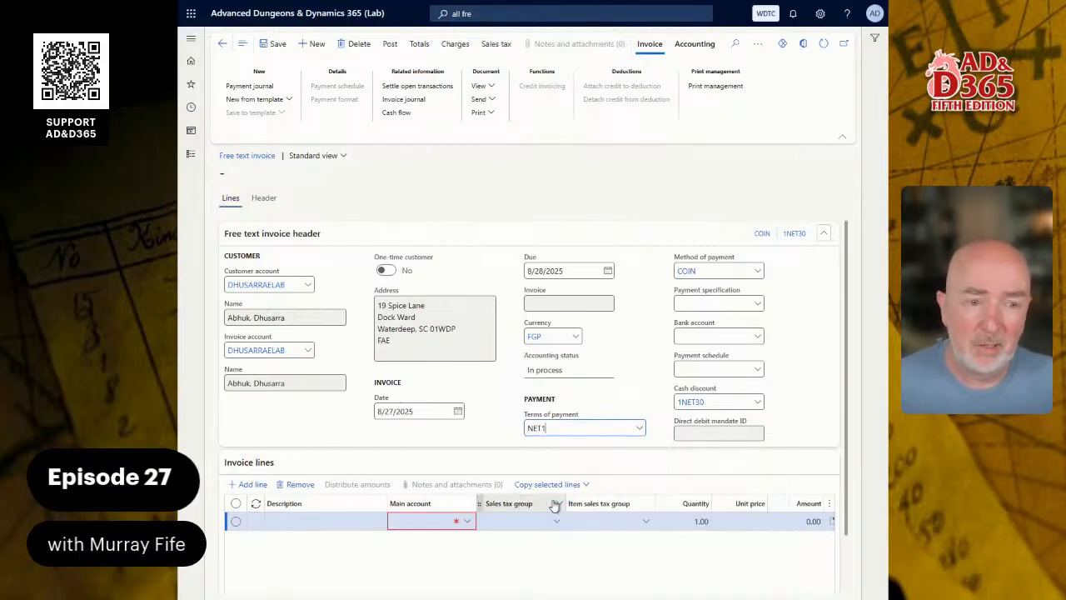
{"action": "left_click", "coordinate": [758, 402]}
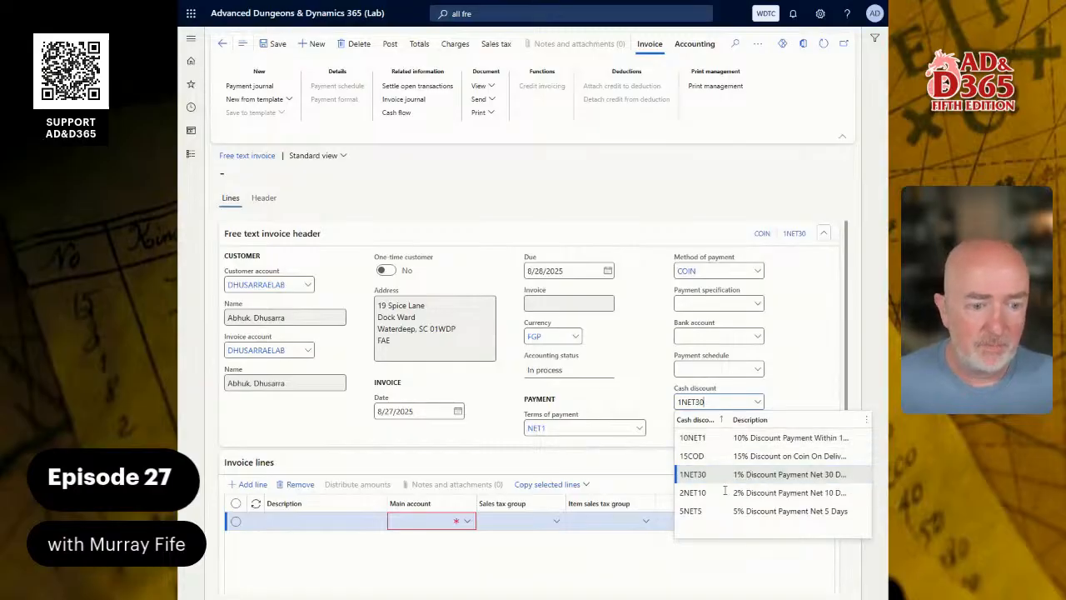
{"action": "left_click", "coordinate": [738, 438]}
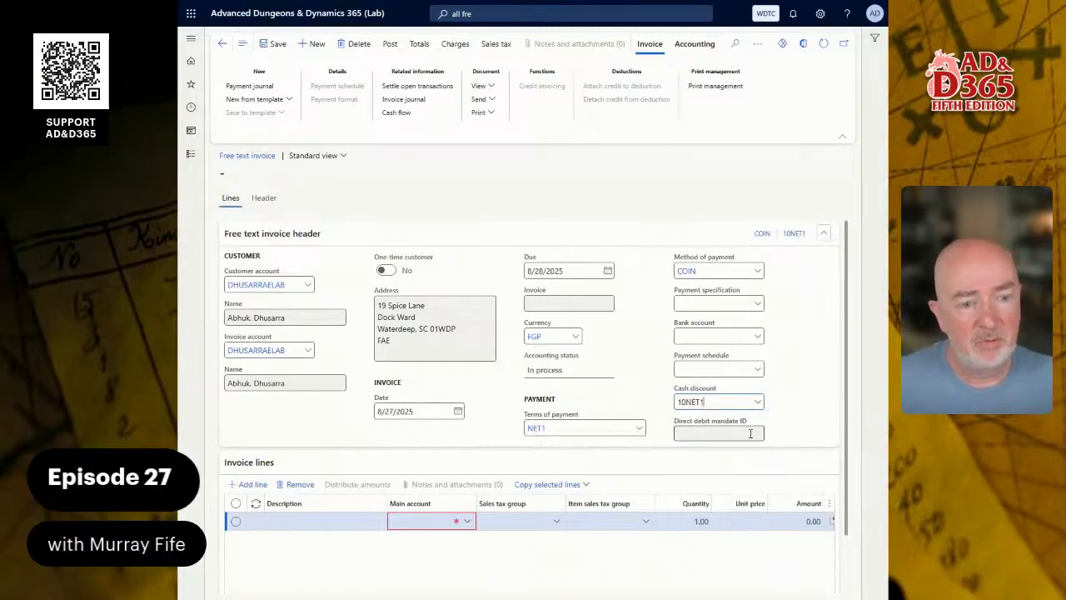
{"action": "left_click", "coordinate": [294, 523]}
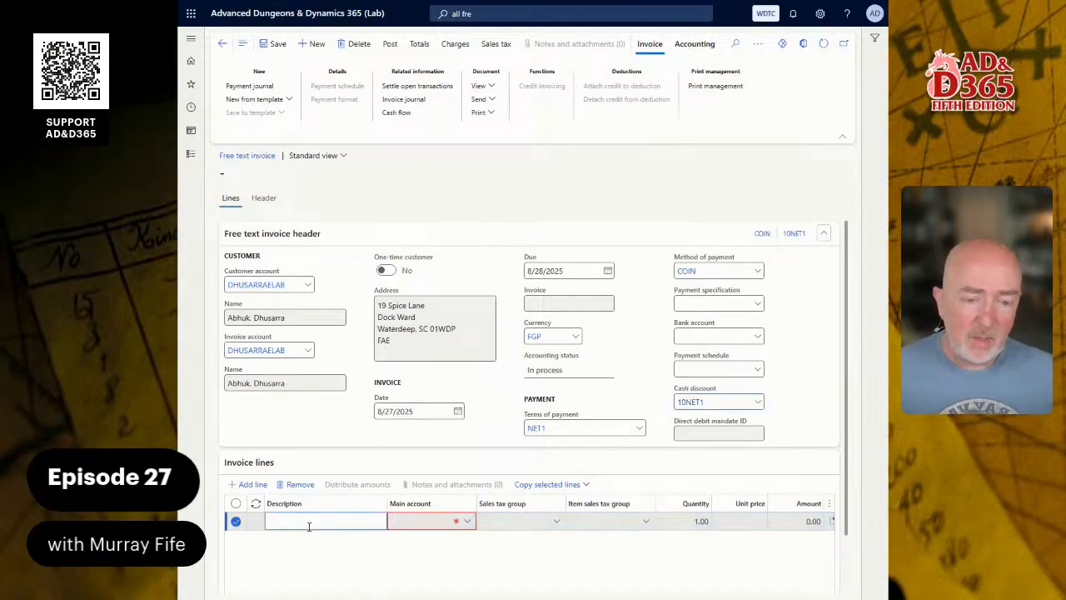
Collapse the invoice header and enter 'Misc Services' as the line description.
{"action": "left_click", "coordinate": [827, 234]}
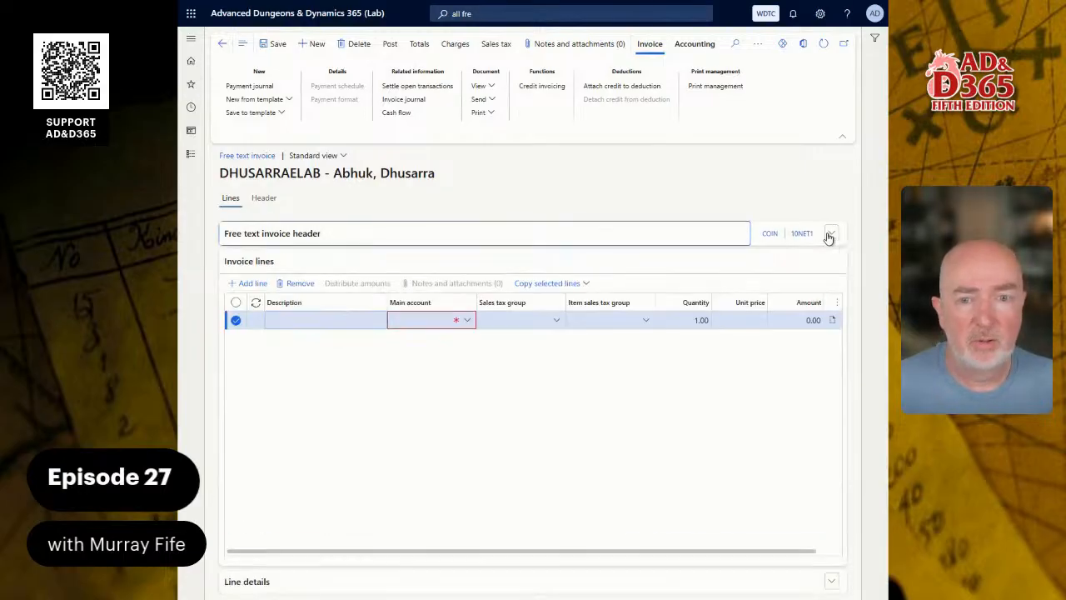
{"action": "left_click", "coordinate": [311, 317]}
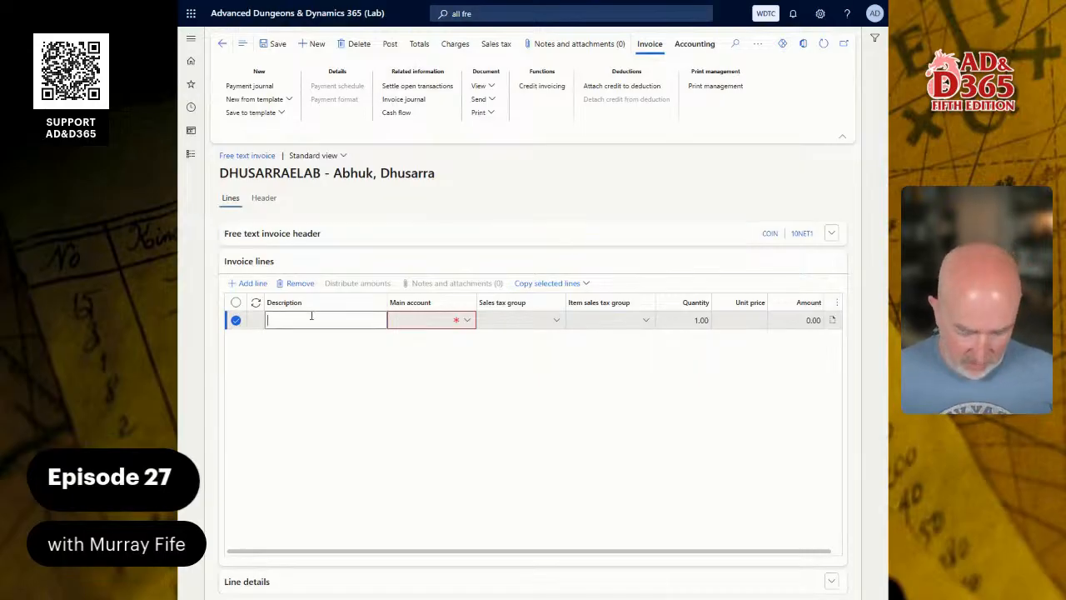
{"action": "type", "text": "Misc Servi"}
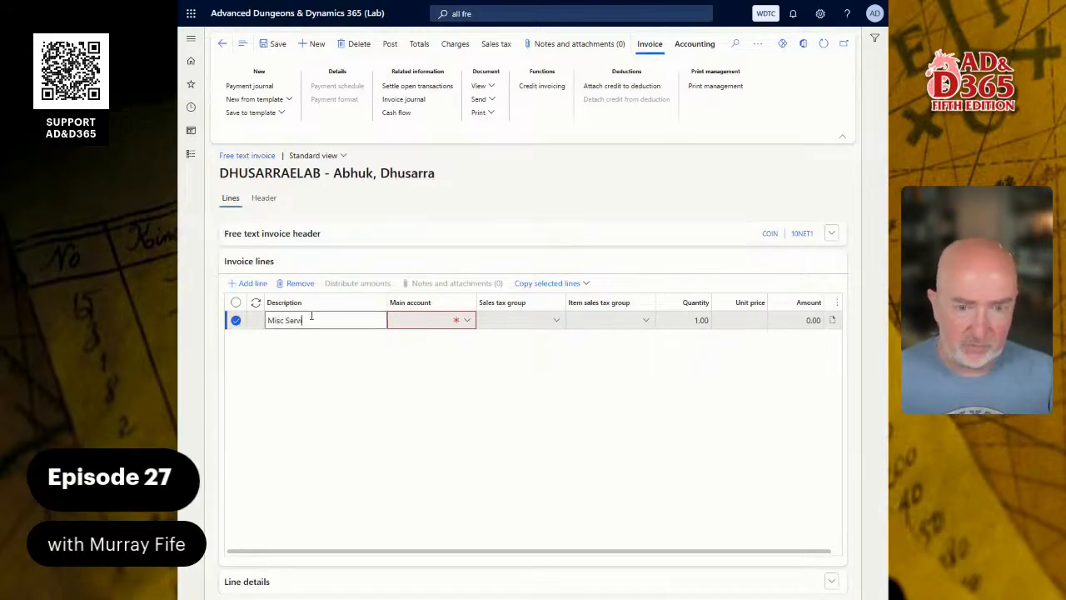
{"action": "type", "text": "ces"}
{"action": "key", "text": "Tab"}
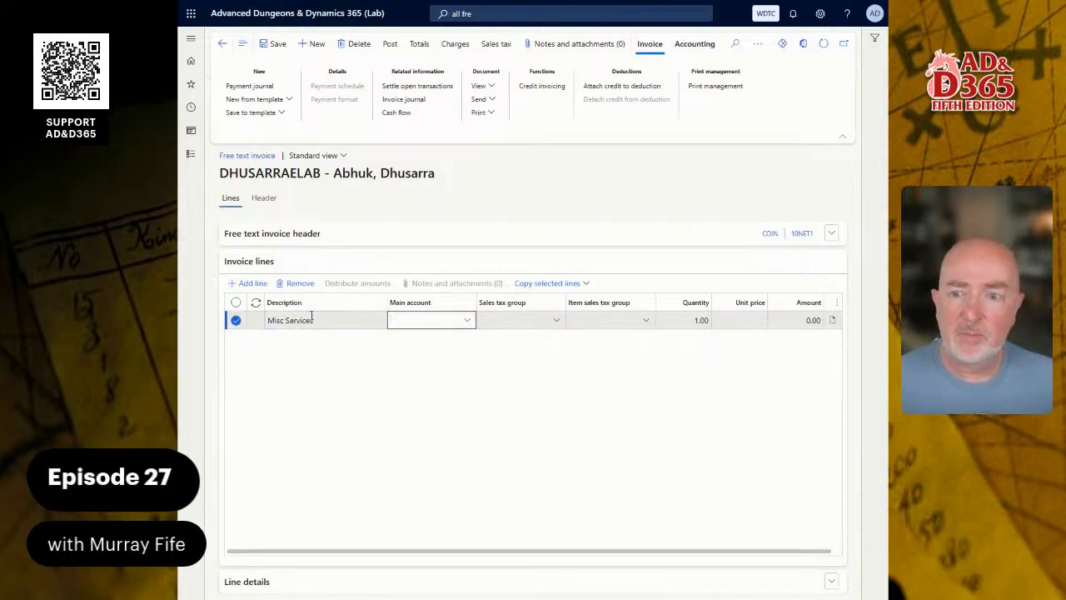
Set the line's main account to 4300 Guild Services Income using a *serv search.
{"action": "type", "text": "4100"}
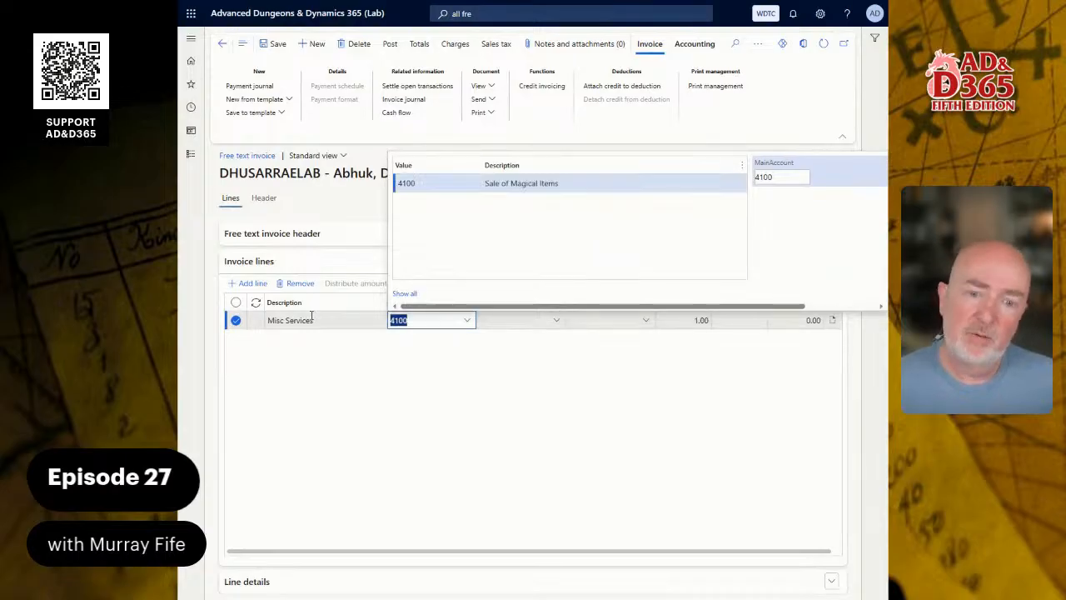
{"action": "key", "text": "BackSpace"}
{"action": "type", "text": "serv"}
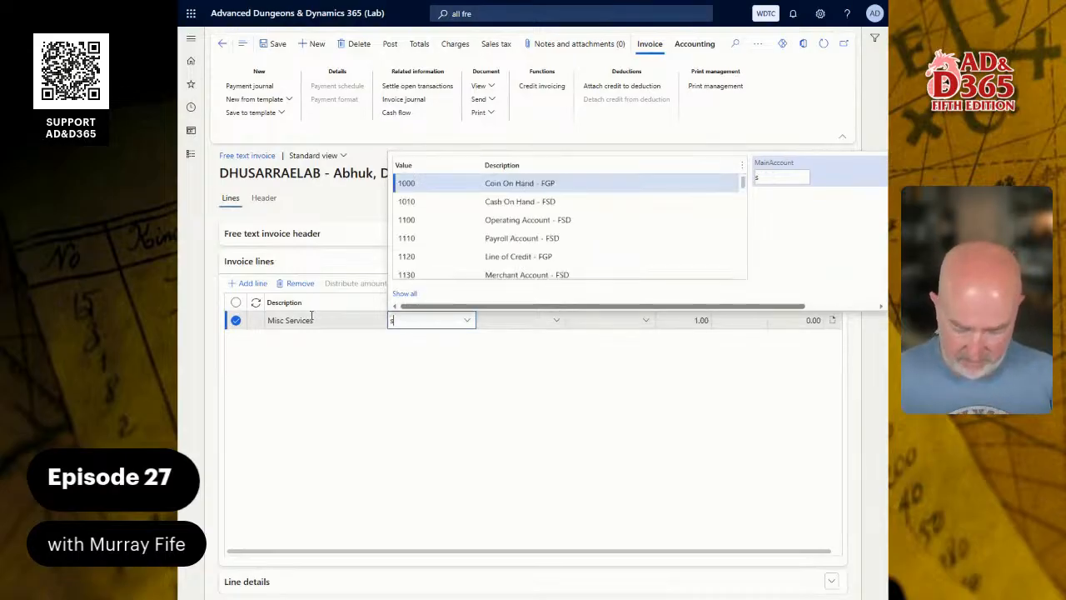
{"action": "key", "text": "BackSpace"}
{"action": "key", "text": "BackSpace"}
{"action": "key", "text": "BackSpace"}
{"action": "key", "text": "BackSpace"}
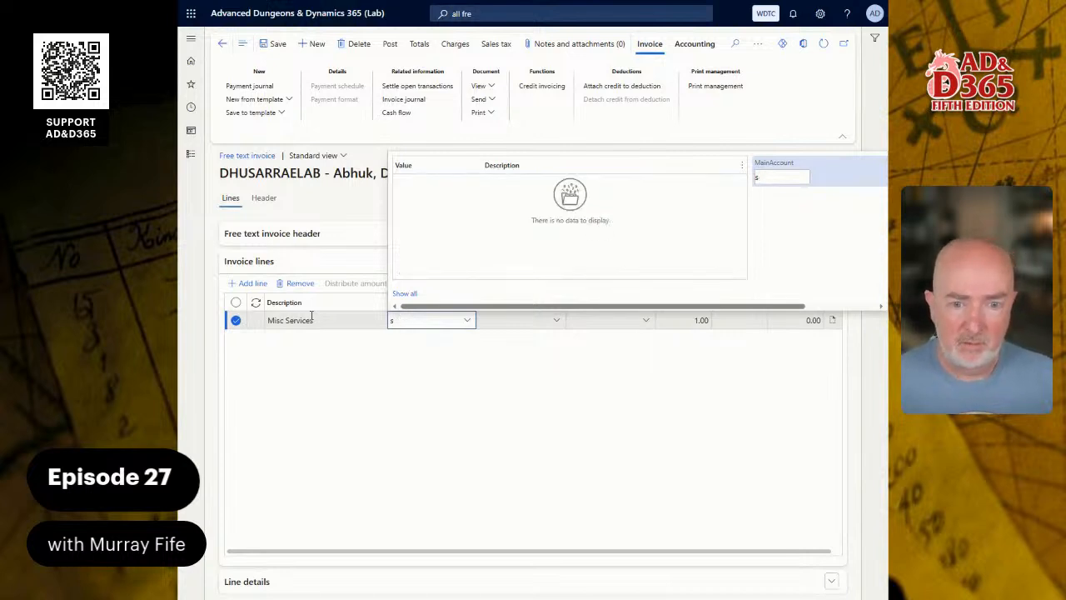
{"action": "type", "text": "*serv"}
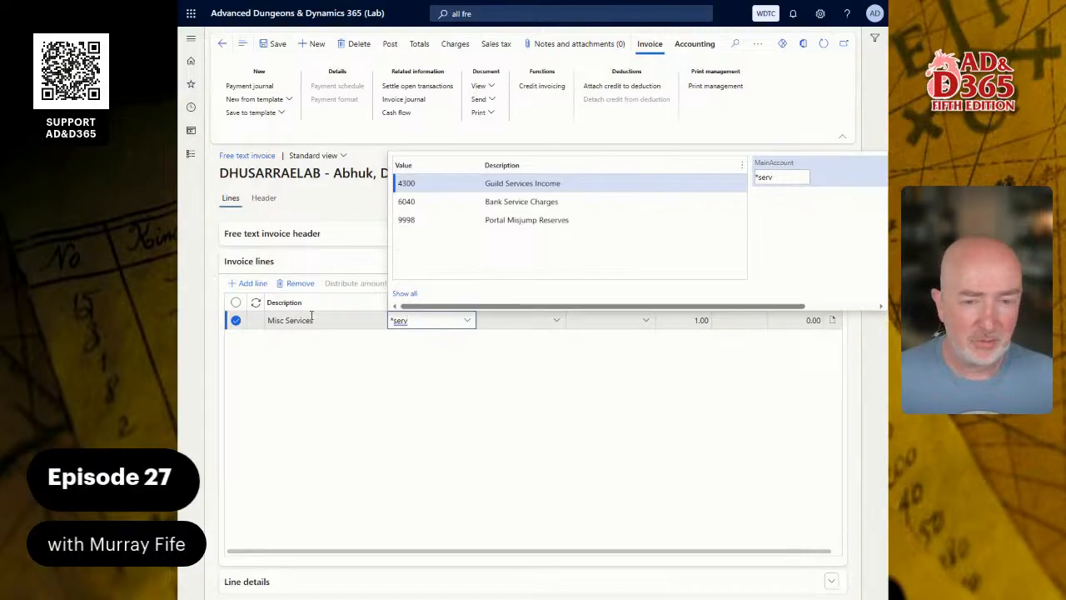
{"action": "key", "text": "BackSpace"}
{"action": "key", "text": "BackSpace"}
{"action": "key", "text": "BackSpace"}
{"action": "key", "text": "BackSpace"}
{"action": "key", "text": "BackSpace"}
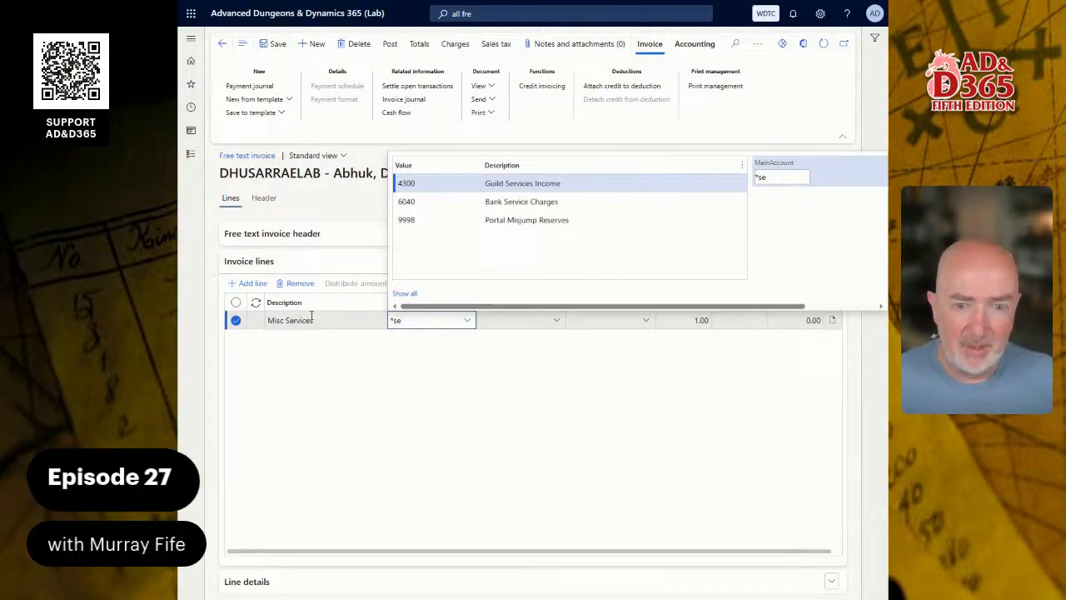
{"action": "type", "text": "servi"}
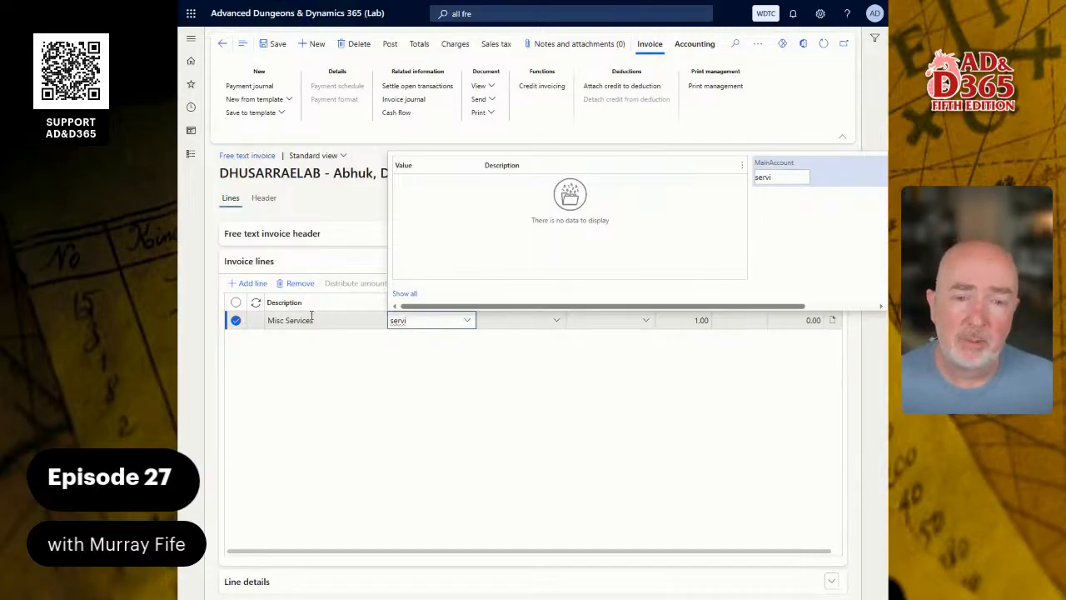
{"action": "key", "text": "BackSpace"}
{"action": "key", "text": "BackSpace"}
{"action": "key", "text": "BackSpace"}
{"action": "key", "text": "BackSpace"}
{"action": "key", "text": "BackSpace"}
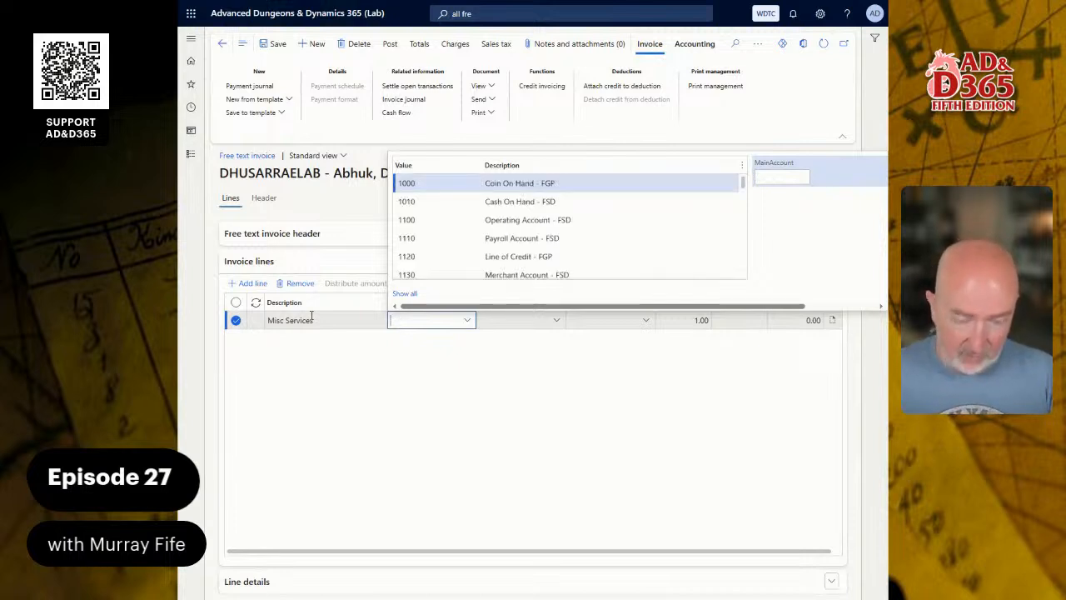
{"action": "type", "text": "*serv"}
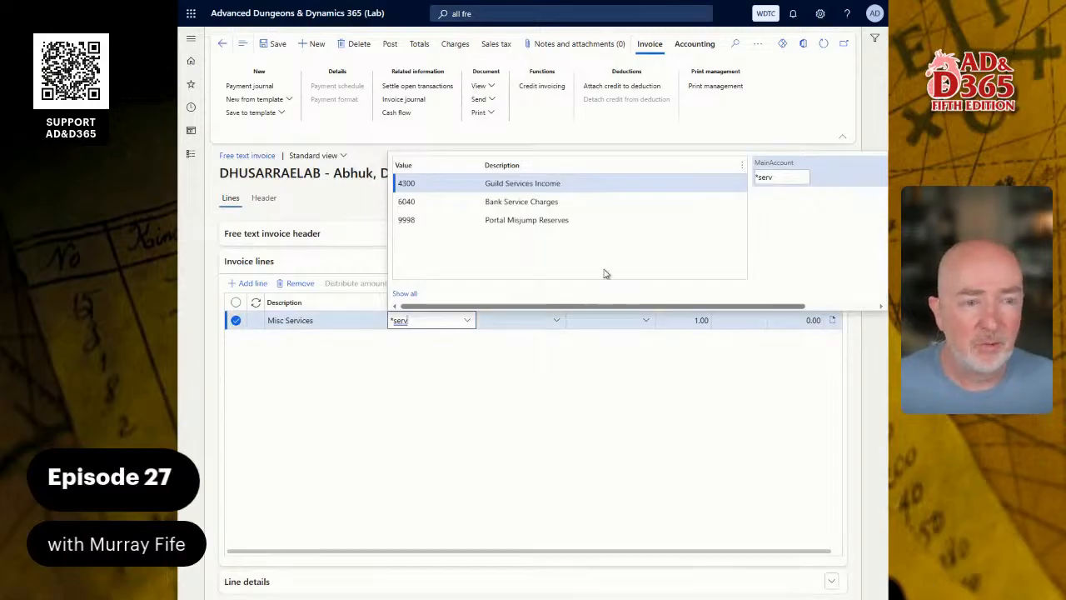
{"action": "left_click", "coordinate": [489, 184]}
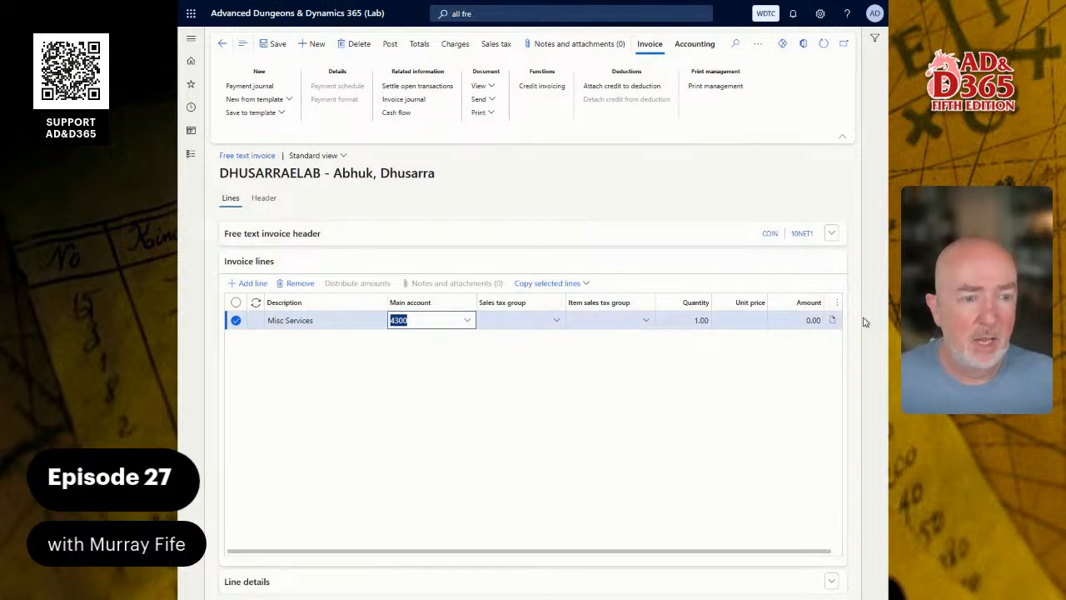
{"action": "left_click", "coordinate": [791, 319]}
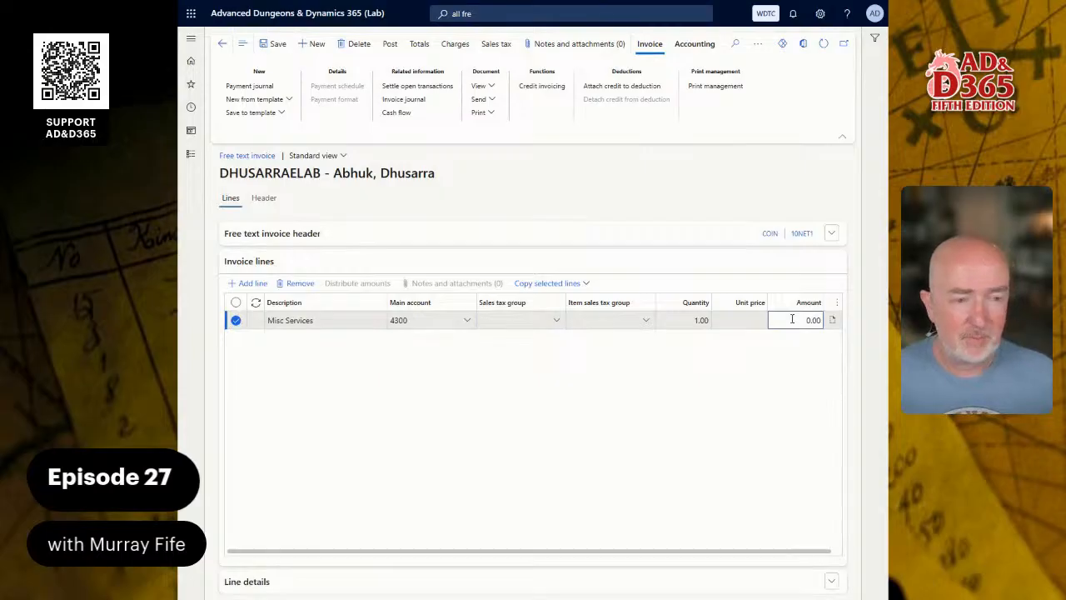
{"action": "key", "text": "shift+Tab"}
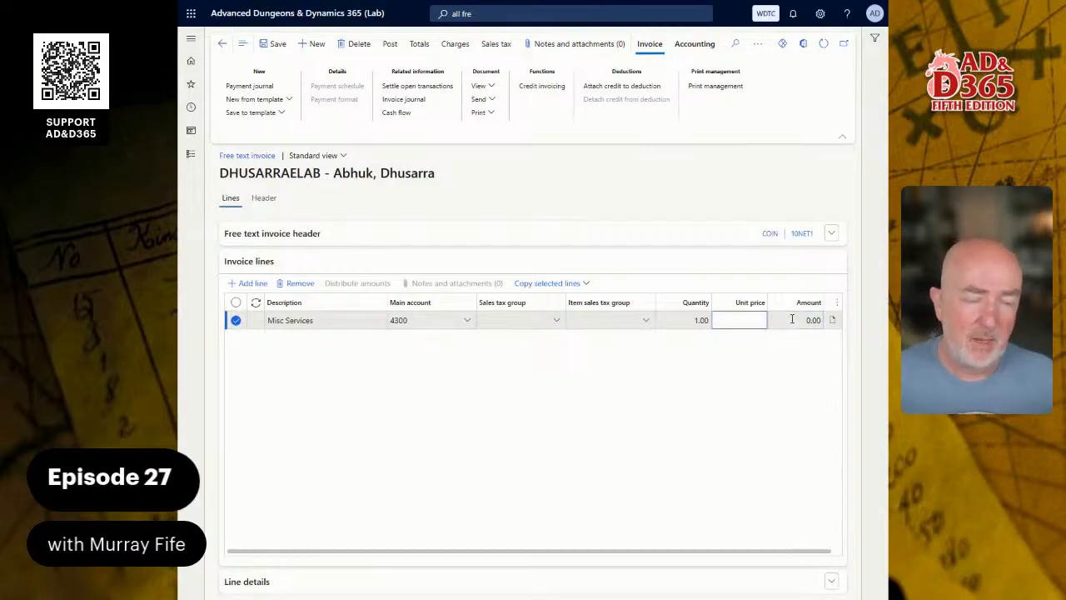
{"action": "type", "text": "1,00"}
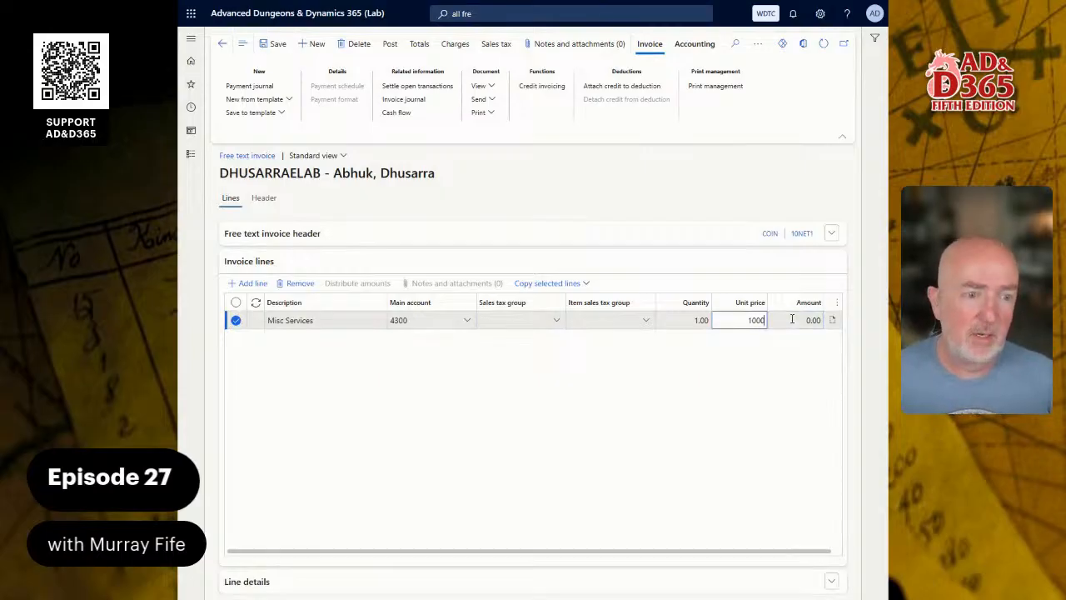
{"action": "type", "text": "0"}
{"action": "key", "text": "Tab"}
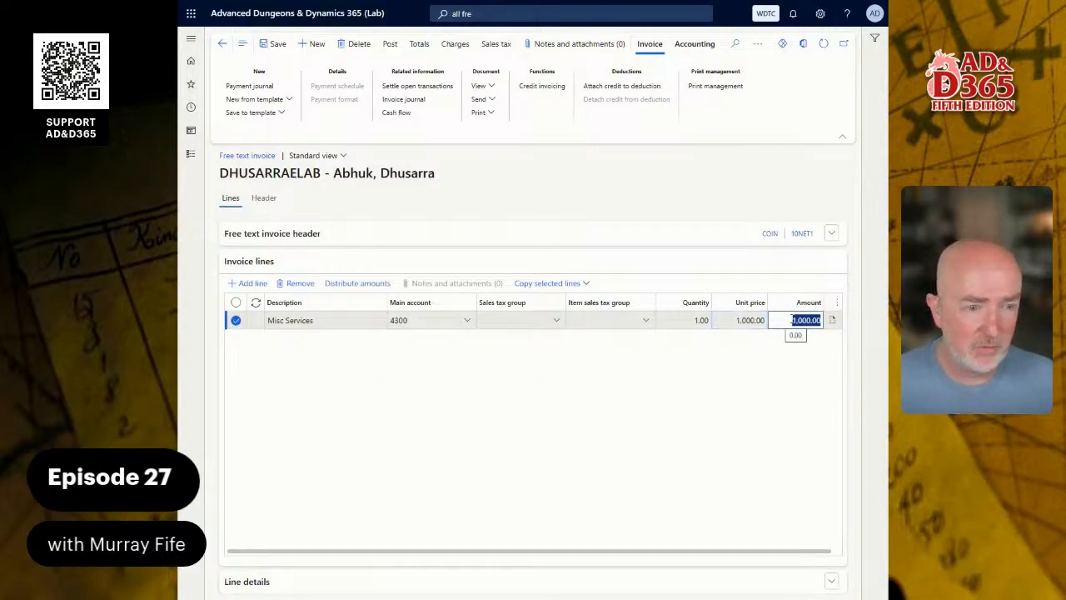
{"action": "key", "text": "shift+Tab"}
{"action": "key", "text": "Tab"}
{"action": "type", "text": "1"}
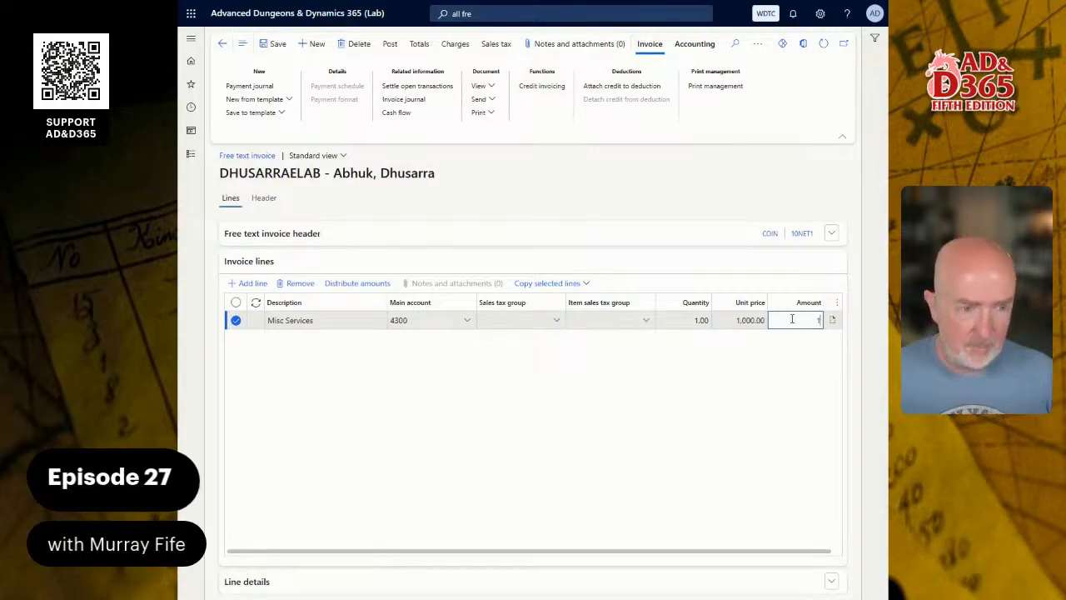
{"action": "type", "text": "0,00000"}
{"action": "key", "text": "Tab"}
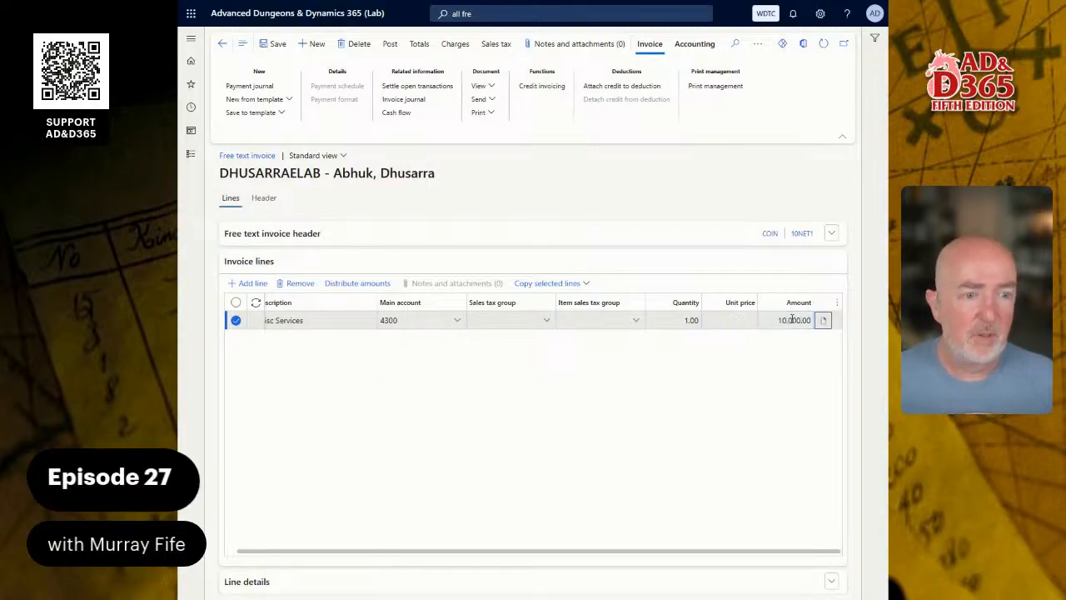
{"action": "left_click", "coordinate": [793, 320]}
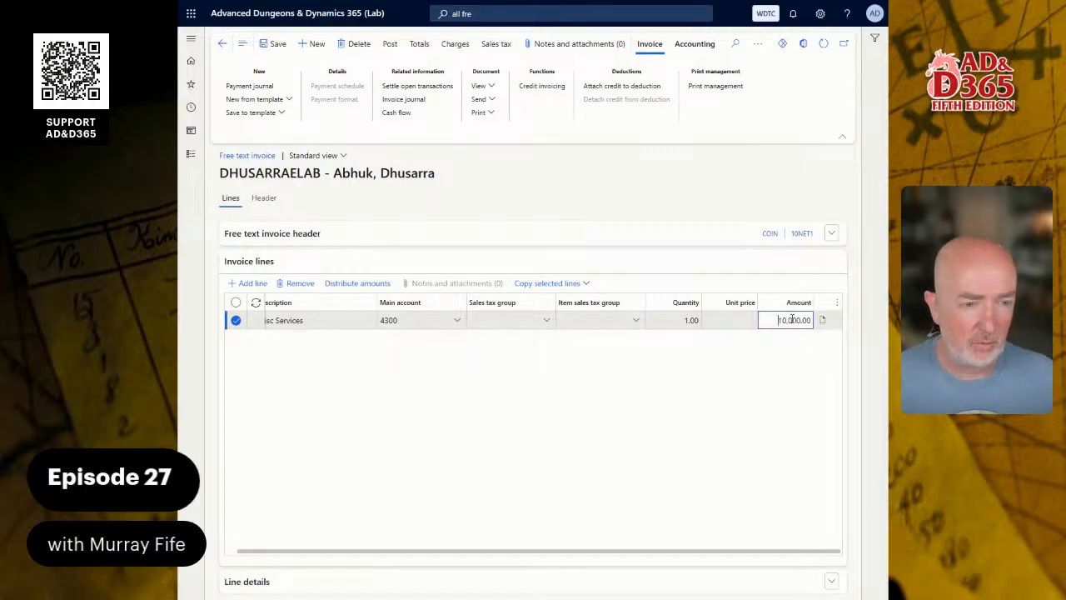
{"action": "key", "text": "shift+Tab"}
{"action": "key", "text": "shift+Tab"}
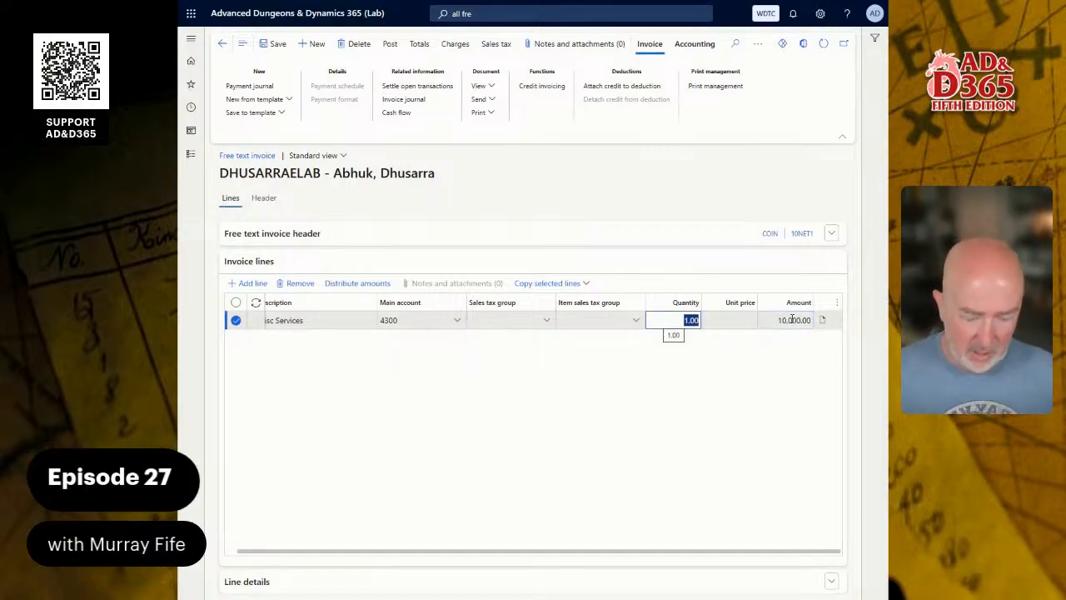
{"action": "type", "text": "4"}
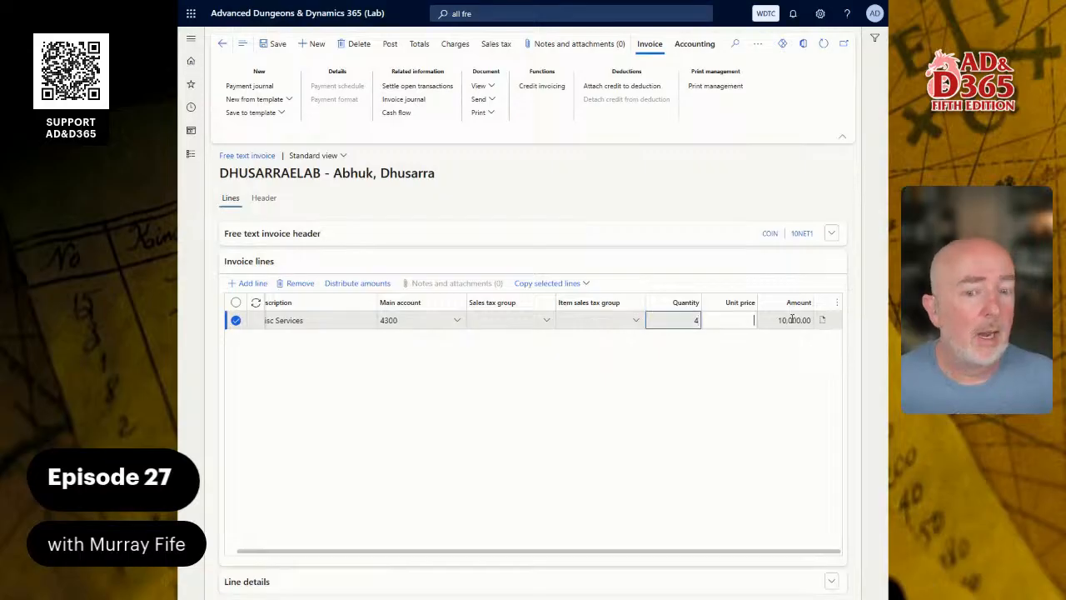
{"action": "key", "text": "Tab"}
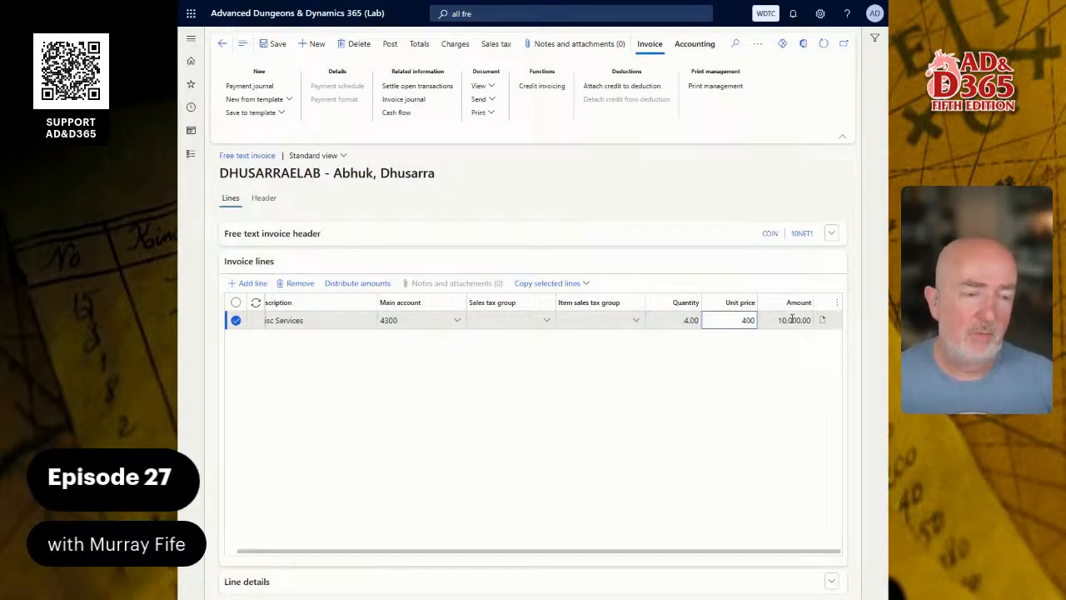
{"action": "type", "text": "500"}
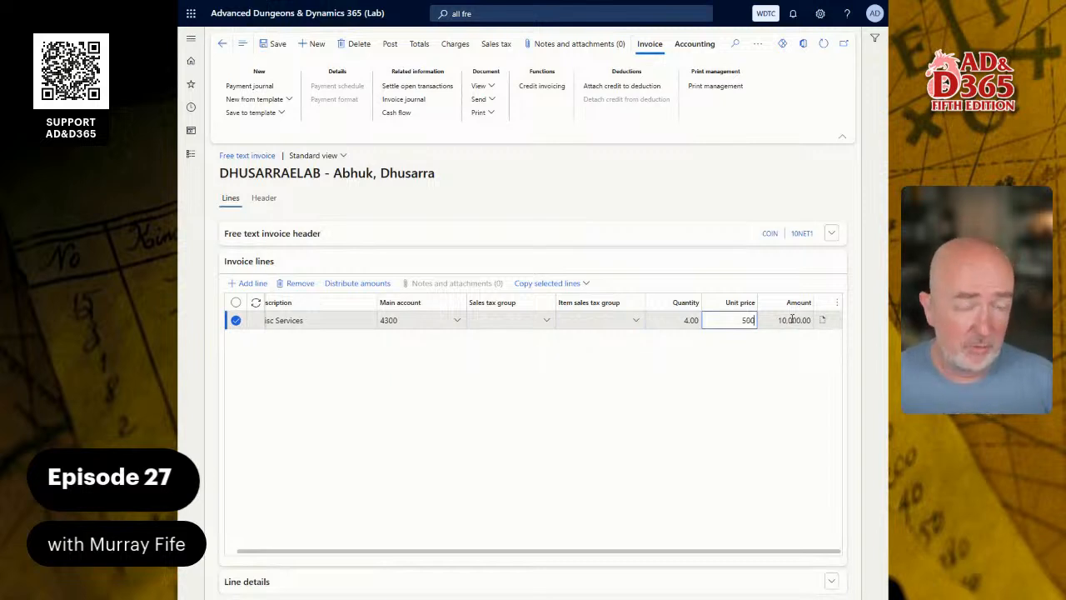
{"action": "key", "text": "Tab"}
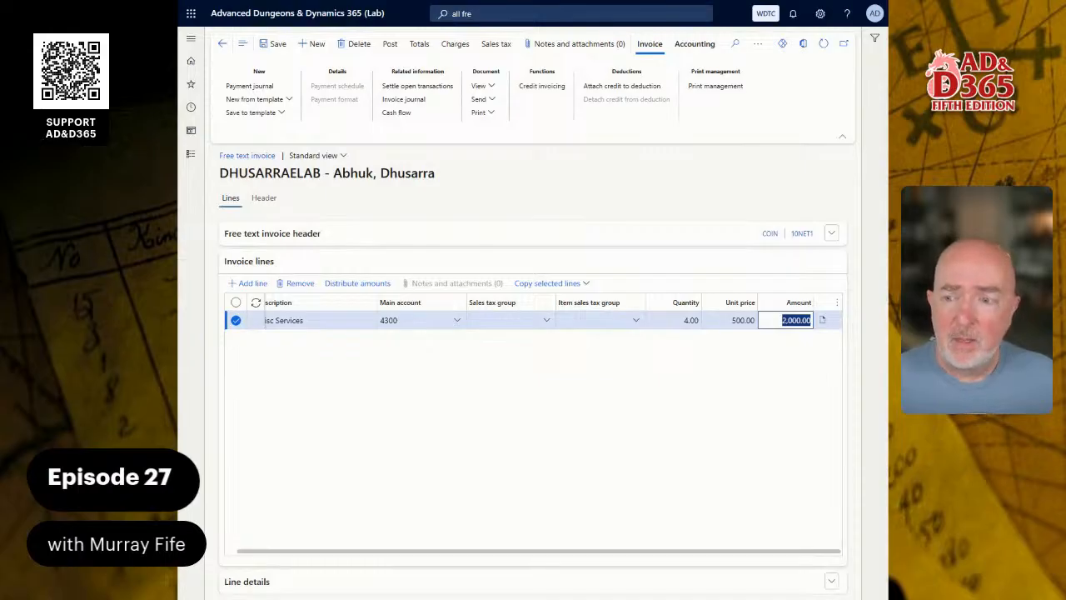
{"action": "left_click", "coordinate": [278, 44]}
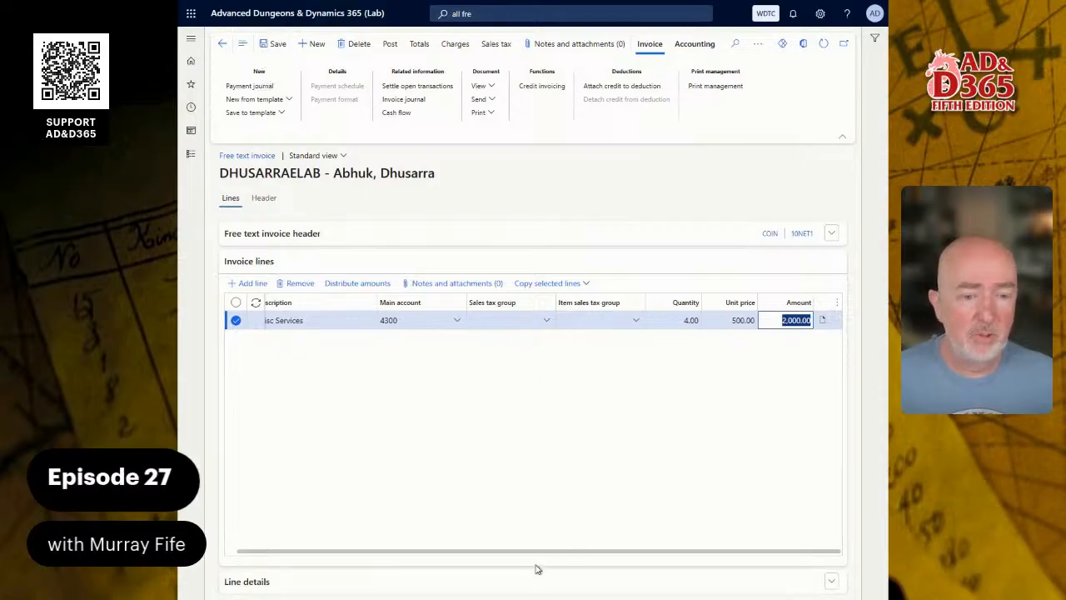
{"action": "left_click_drag", "start_coordinate": [562, 552], "coordinate": [409, 551]}
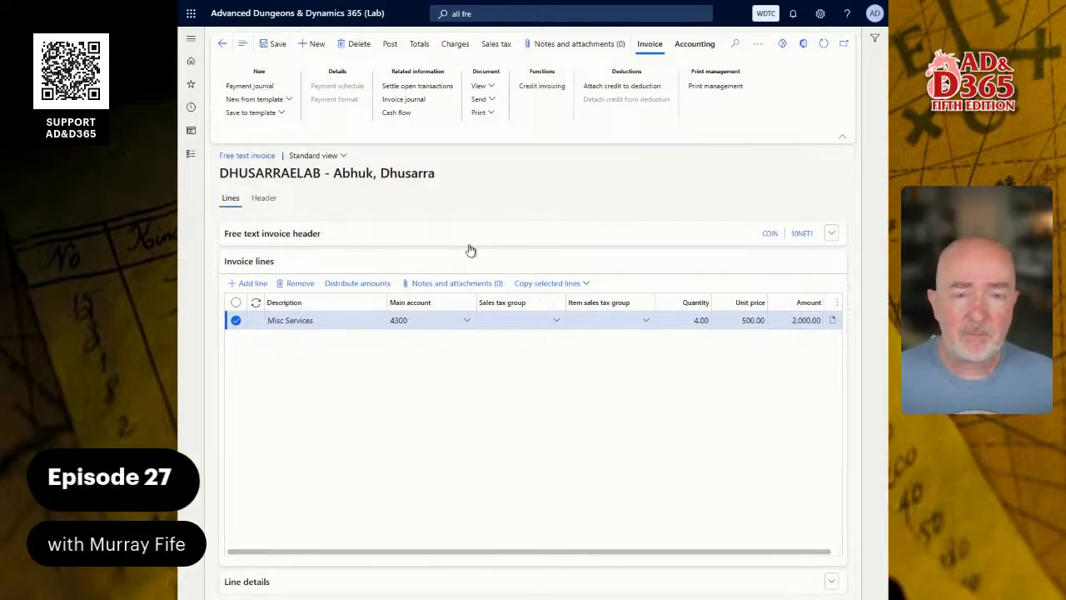
Review the header dates and the 12.6 reporting currency exchange rate, then go back to Lines.
{"action": "left_click", "coordinate": [265, 199]}
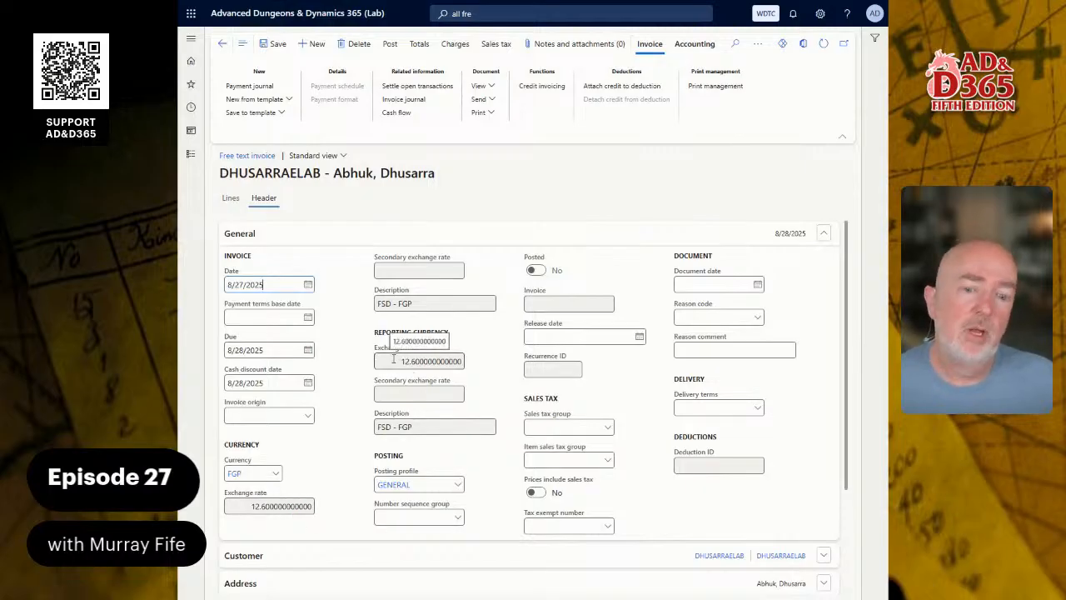
{"action": "left_click_drag", "start_coordinate": [396, 362], "coordinate": [447, 364]}
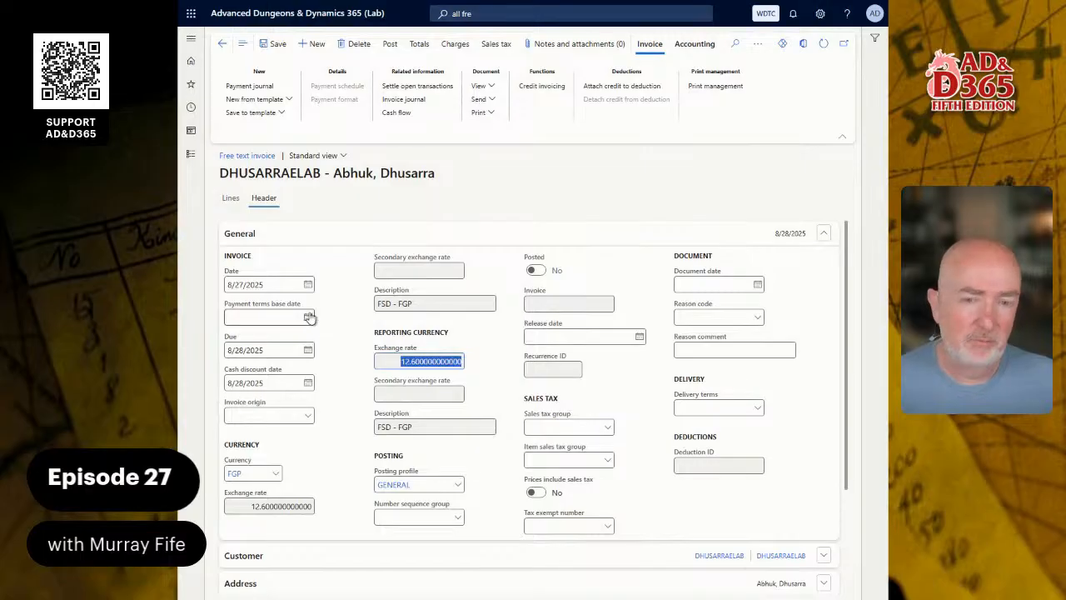
{"action": "left_click", "coordinate": [231, 198]}
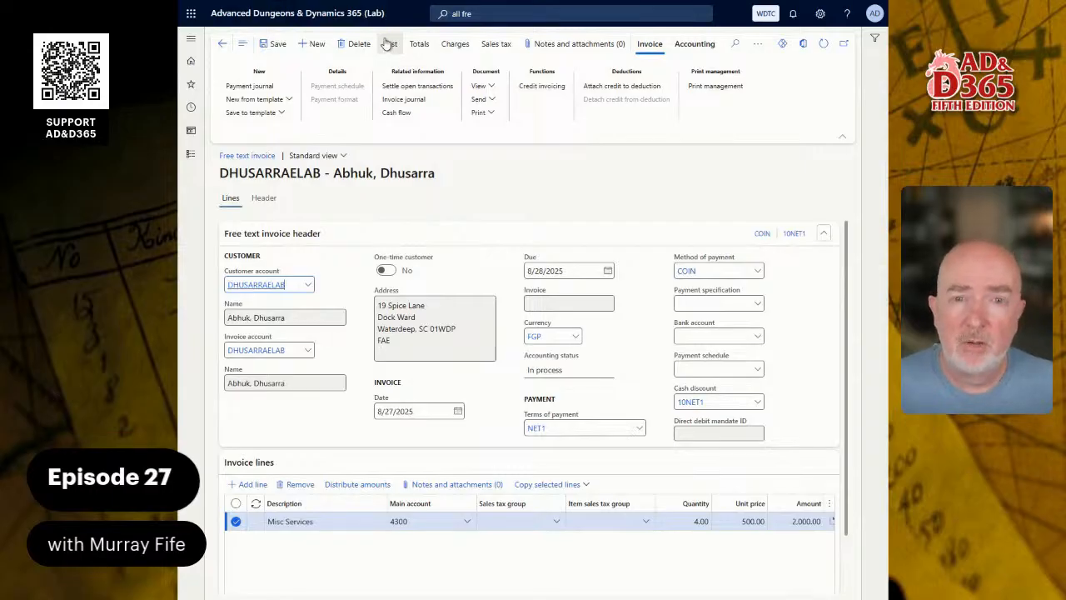
Post the invoice with Print set to Current and Print invoice set to Yes.
{"action": "left_click", "coordinate": [390, 55]}
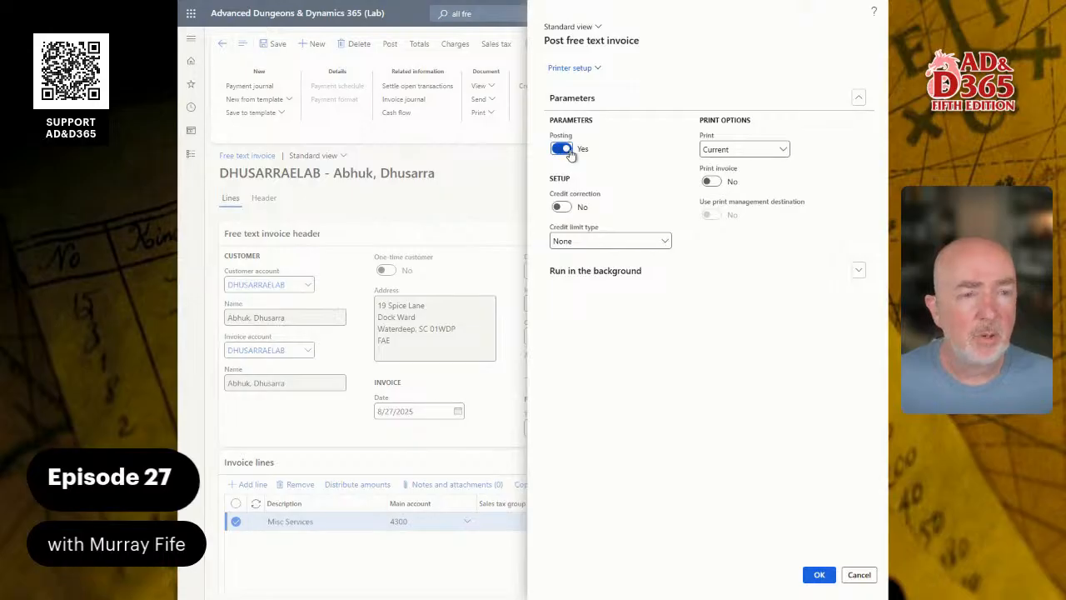
{"action": "left_click", "coordinate": [783, 151]}
{"action": "left_click", "coordinate": [783, 151]}
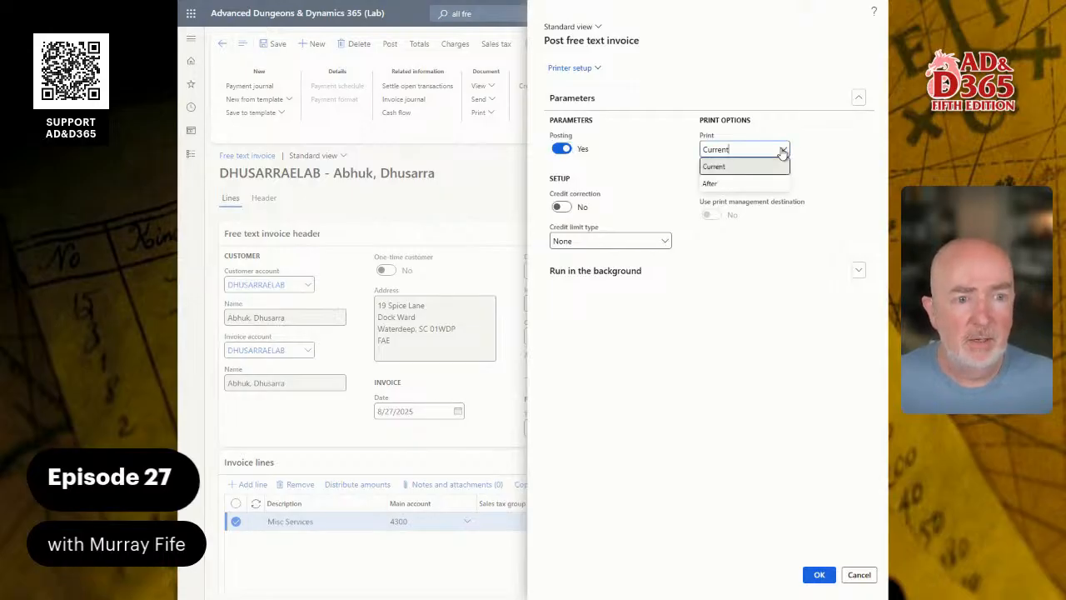
{"action": "left_click", "coordinate": [782, 150]}
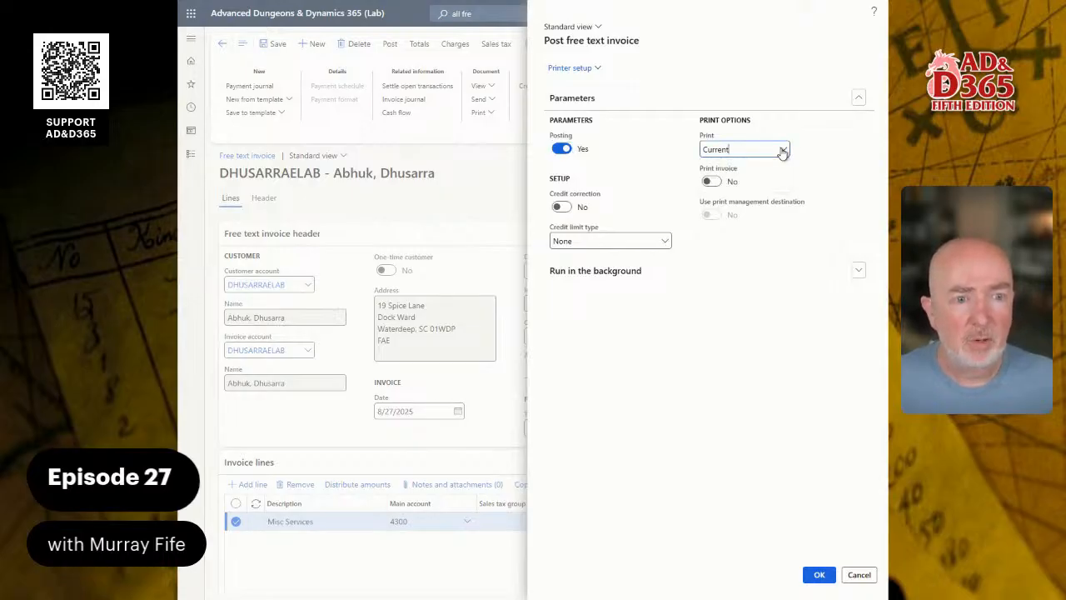
{"action": "left_click", "coordinate": [709, 184]}
{"action": "left_click", "coordinate": [709, 182]}
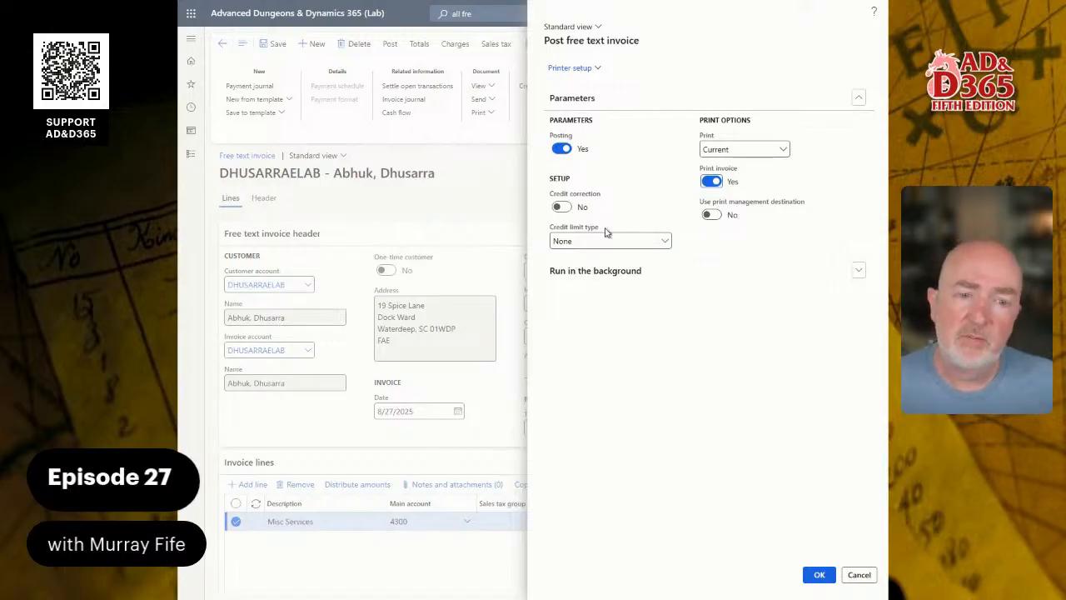
{"action": "left_click", "coordinate": [597, 74]}
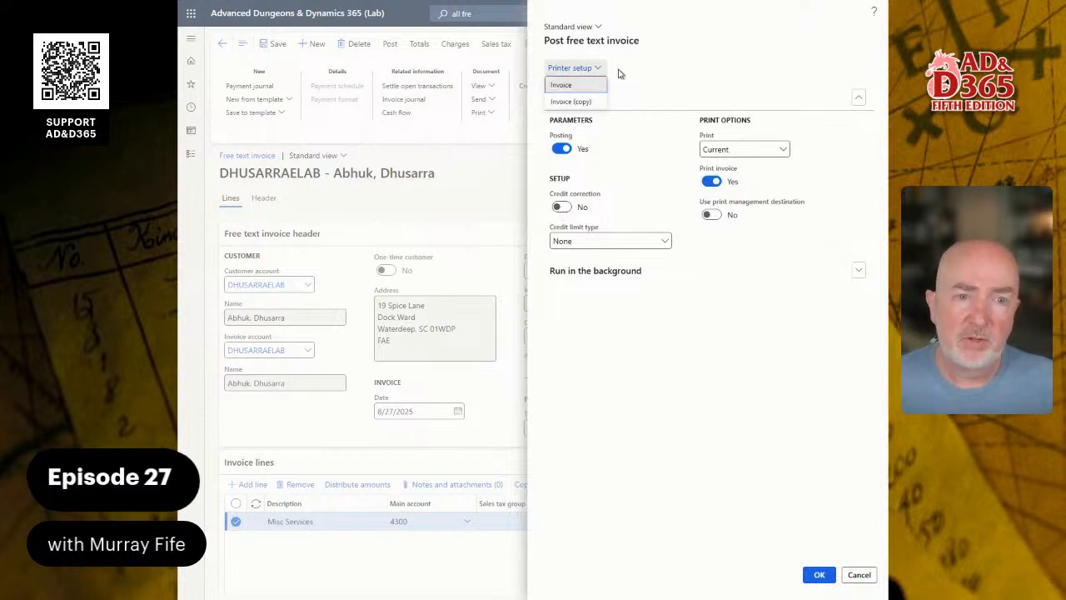
{"action": "left_click", "coordinate": [727, 66]}
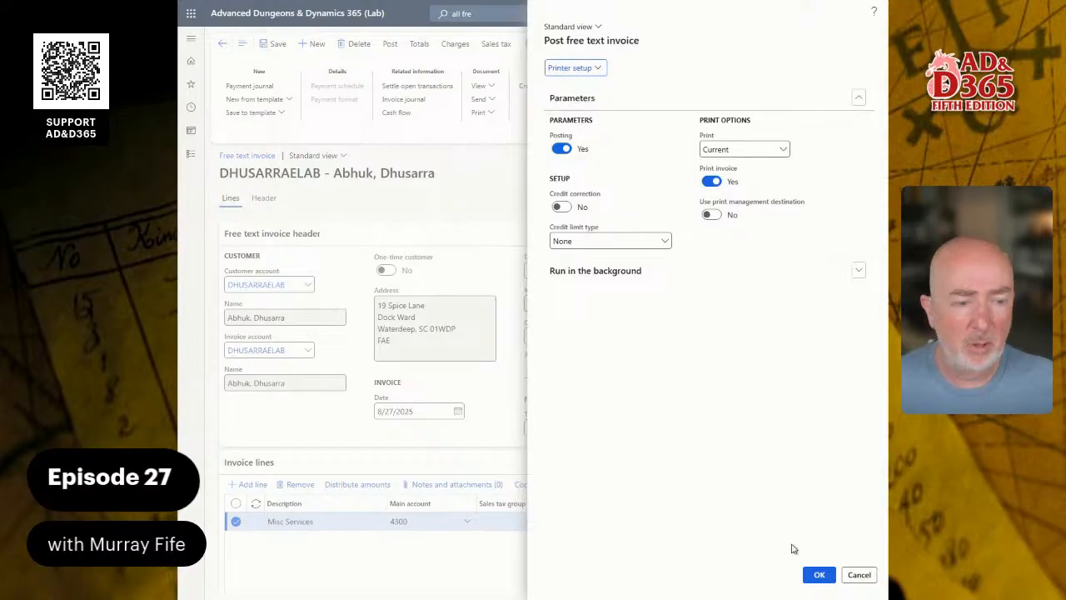
{"action": "left_click", "coordinate": [820, 576]}
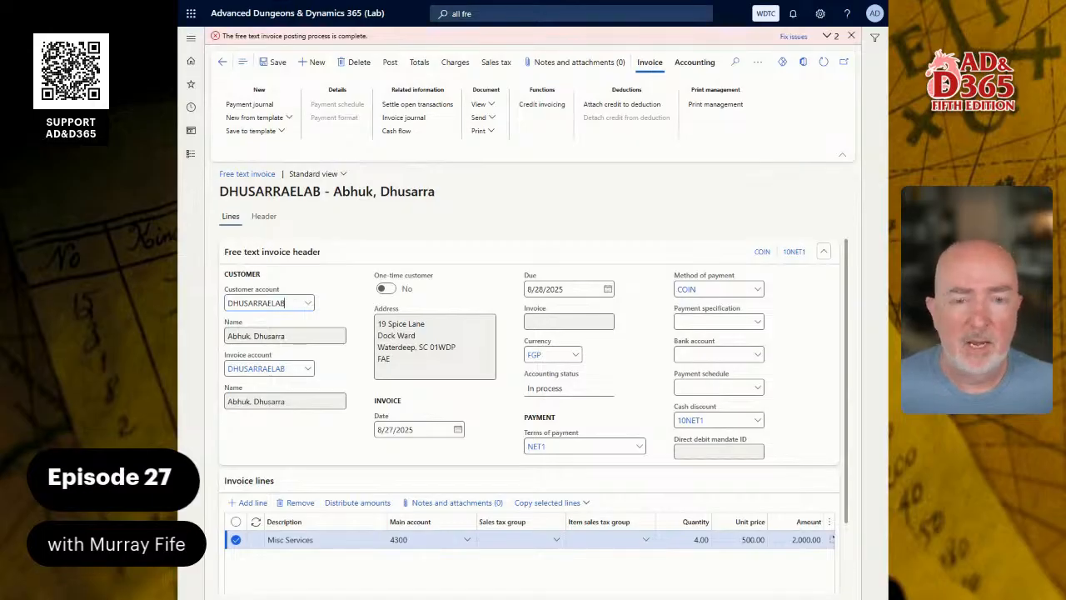
Read the posting error details: Department is required for accounts 4300 and 1200.
{"action": "left_click", "coordinate": [483, 209]}
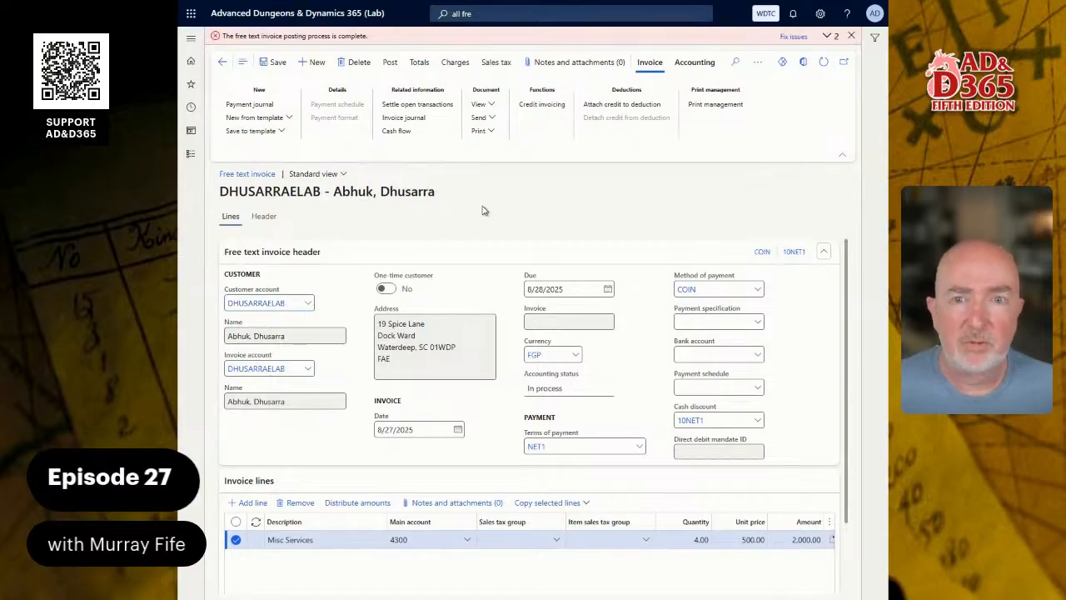
{"action": "left_click", "coordinate": [830, 37]}
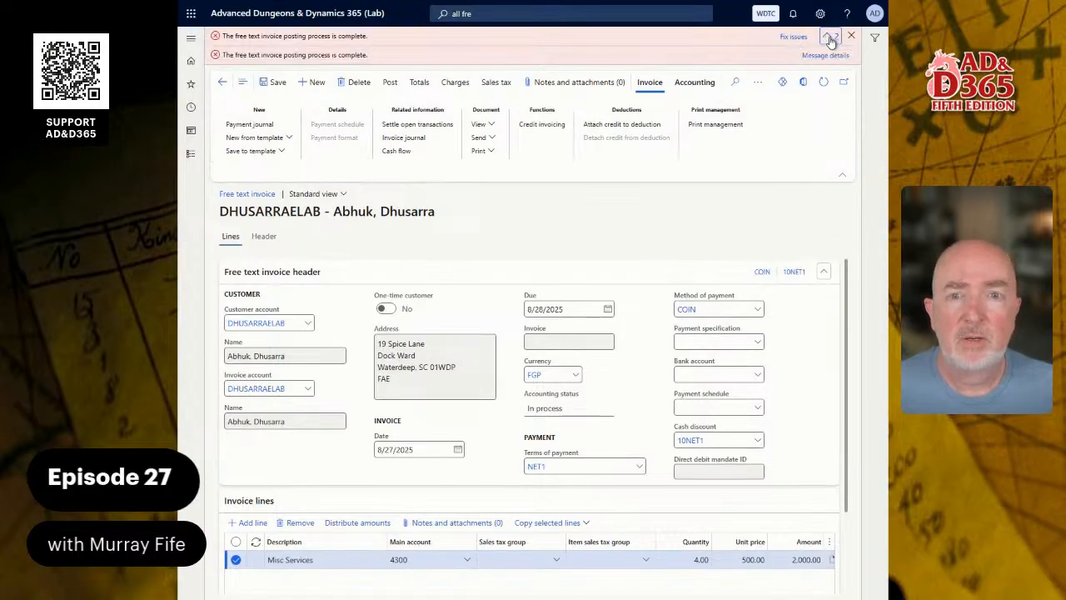
{"action": "left_click", "coordinate": [829, 56]}
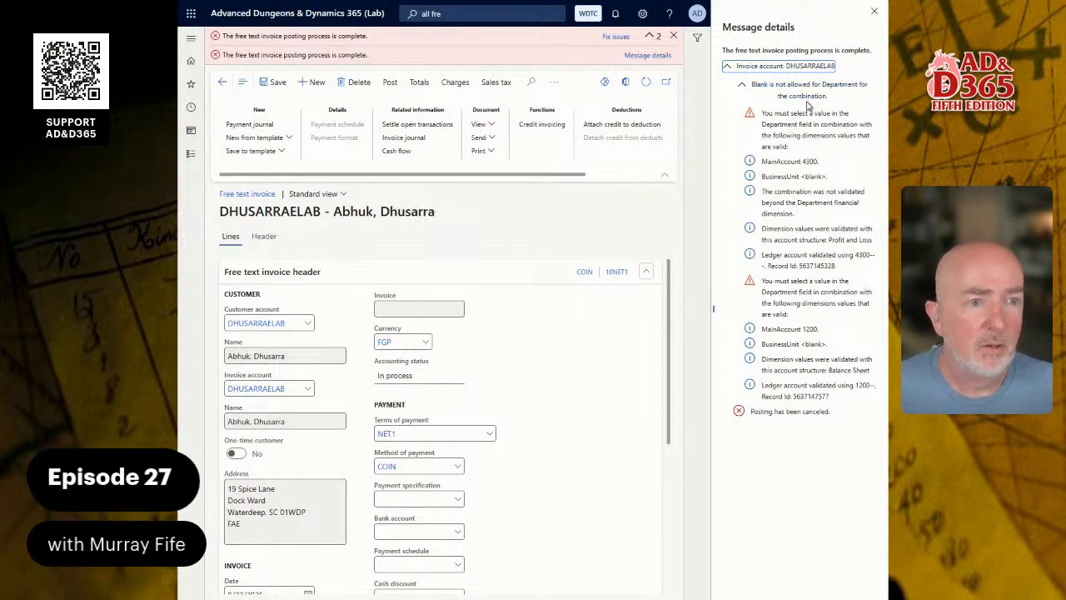
{"action": "left_click", "coordinate": [875, 14]}
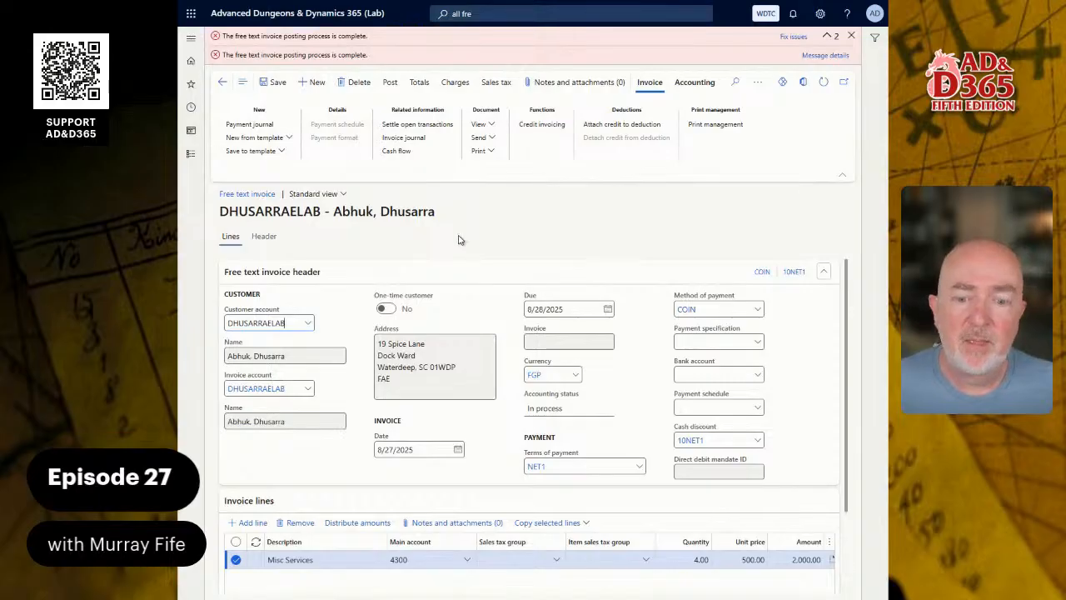
Check the line's main account 4300 and its blank BusinessUnit, CostCenter and Department dimensions.
{"action": "scroll", "coordinate": [476, 574], "scroll_direction": "down", "scroll_amount": 3}
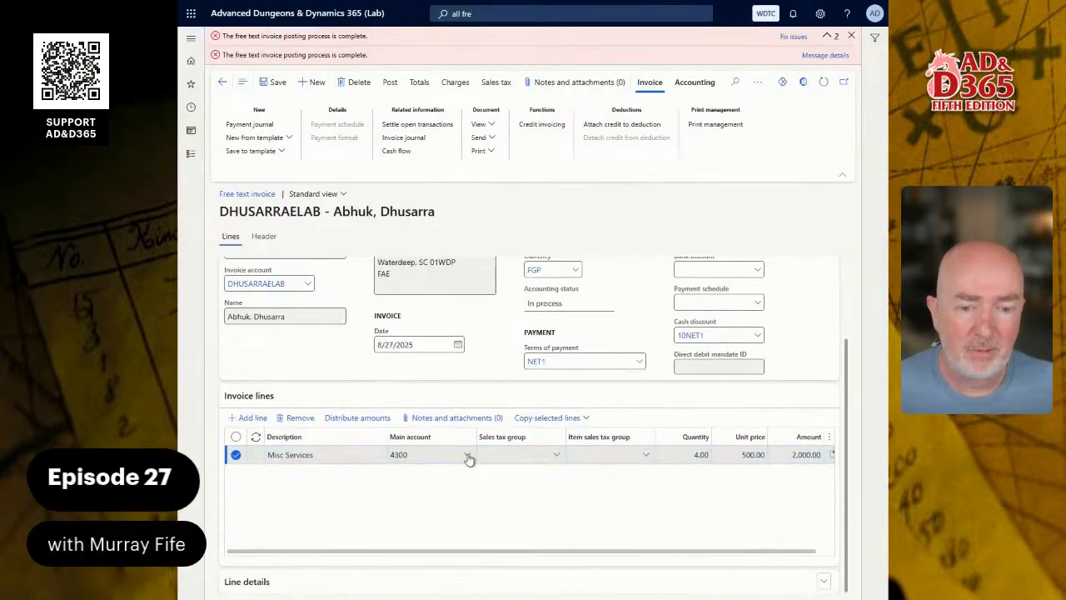
{"action": "left_click", "coordinate": [468, 457]}
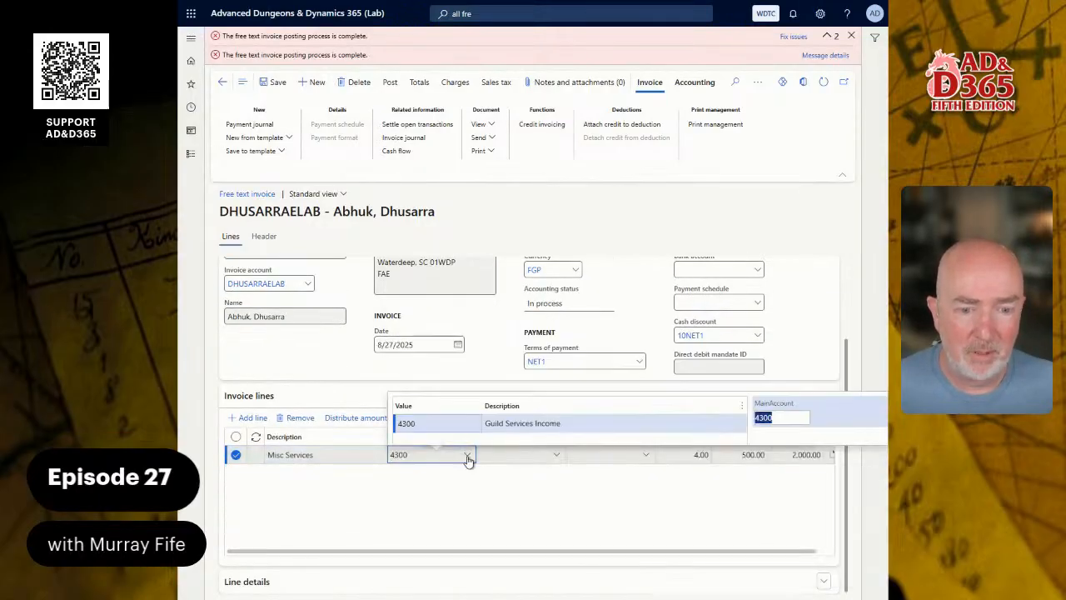
{"action": "left_click", "coordinate": [468, 457]}
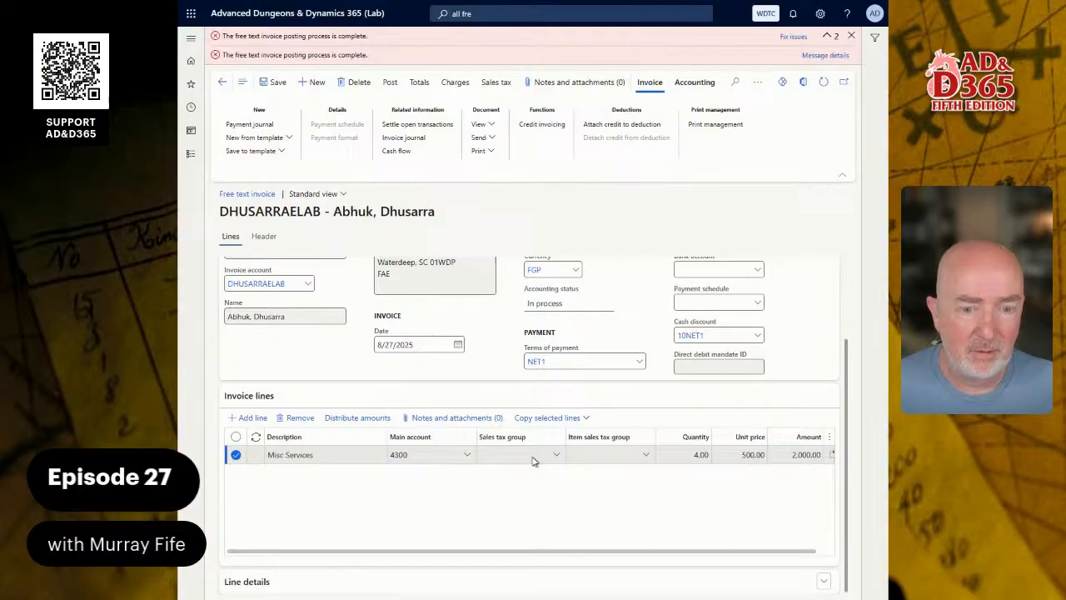
{"action": "left_click", "coordinate": [388, 582]}
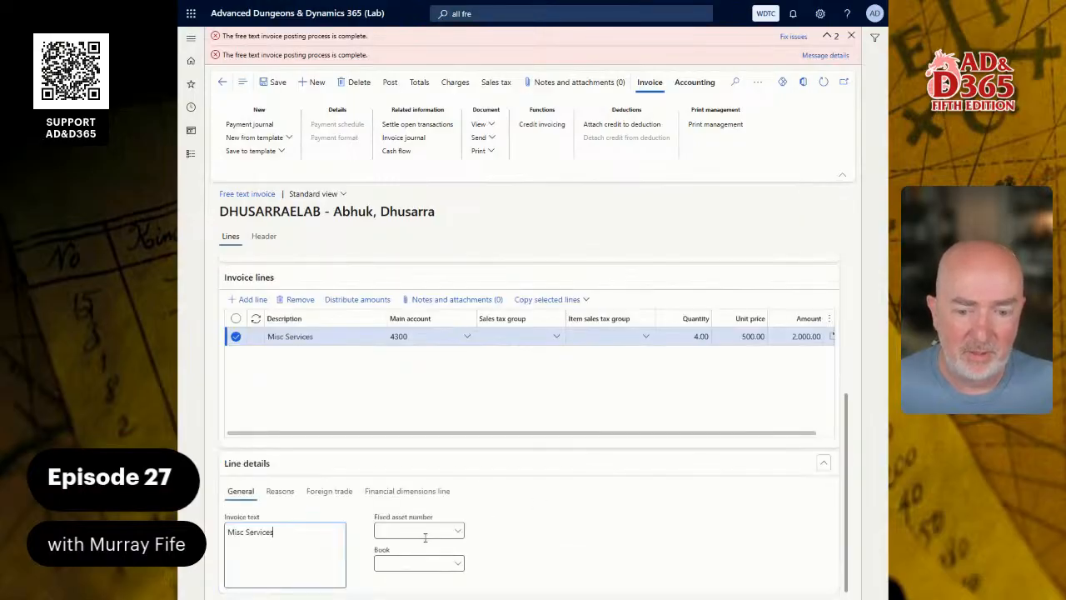
{"action": "left_click", "coordinate": [384, 496]}
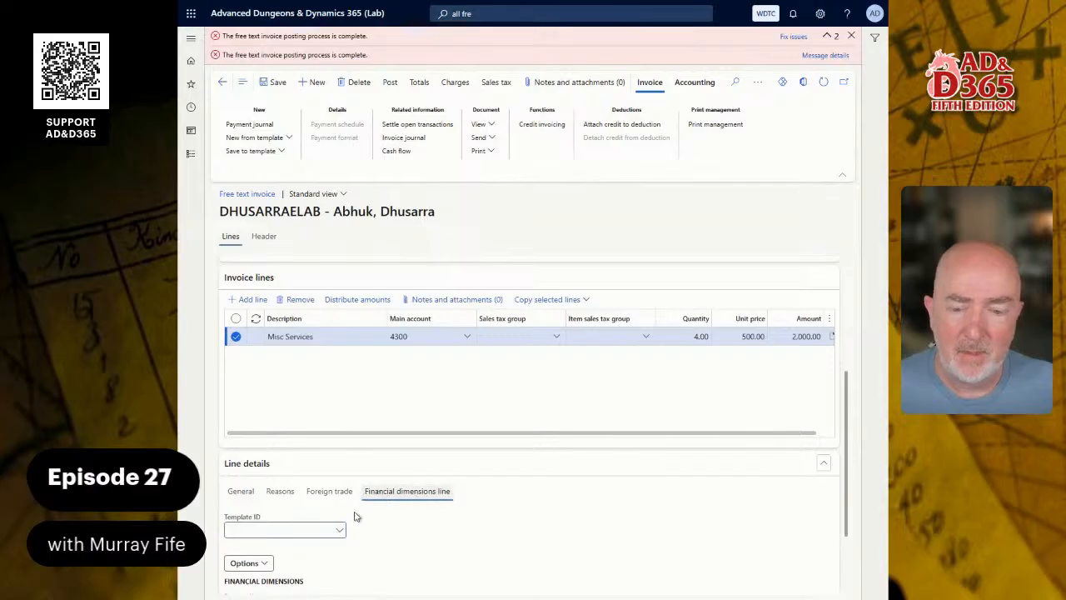
{"action": "scroll", "coordinate": [360, 533], "scroll_direction": "down", "scroll_amount": 2}
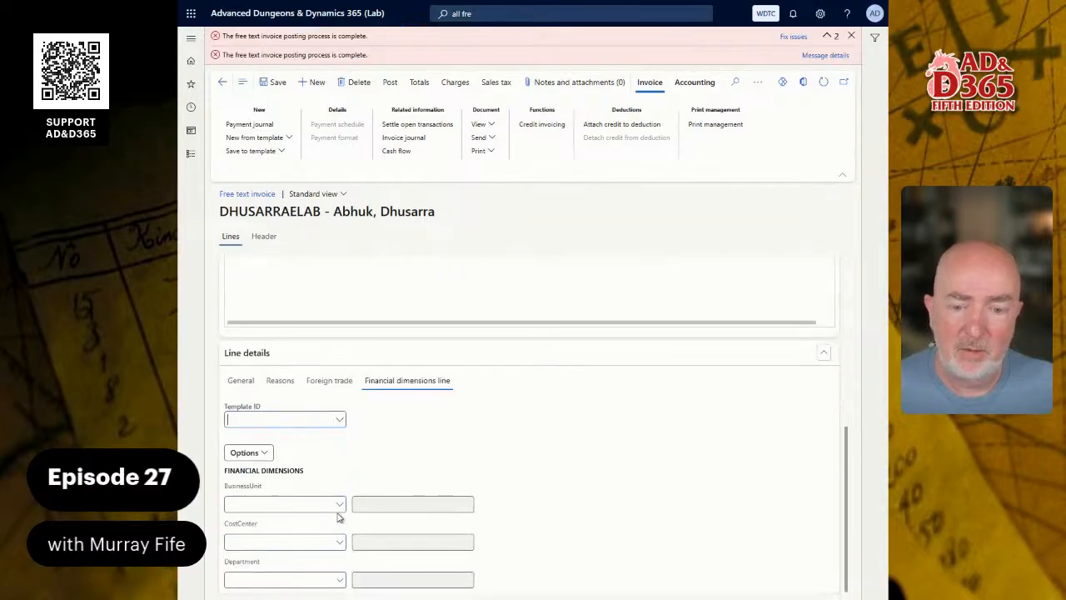
{"action": "scroll", "coordinate": [338, 517], "scroll_direction": "up", "scroll_amount": 5}
{"action": "scroll", "coordinate": [395, 454], "scroll_direction": "down", "scroll_amount": 1}
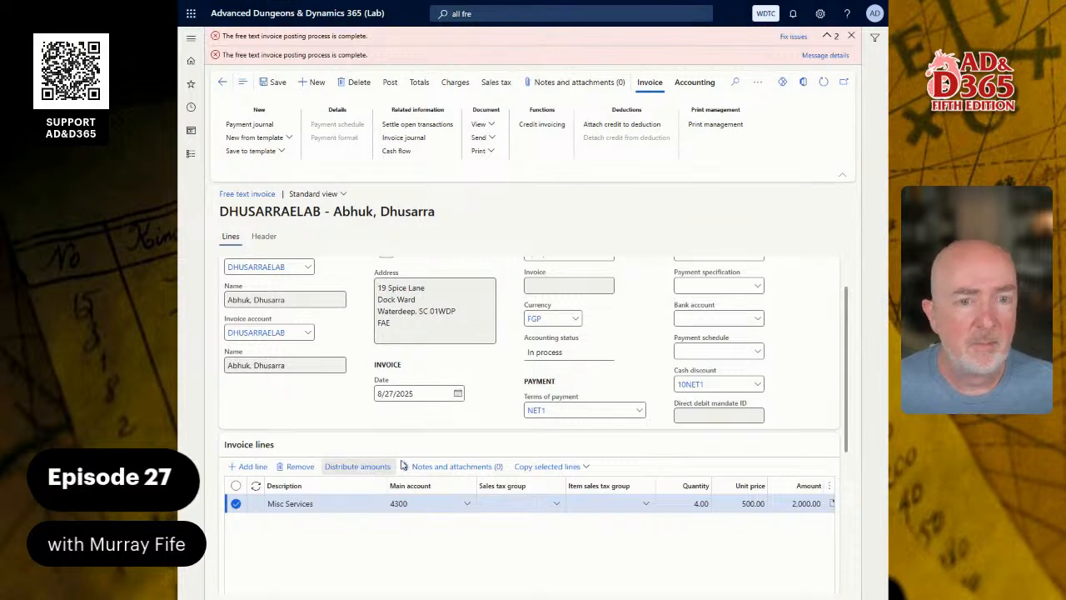
Set the line's distribution account to 4300 with business unit WTC, department 204 and cost center 102.
{"action": "left_click", "coordinate": [403, 466]}
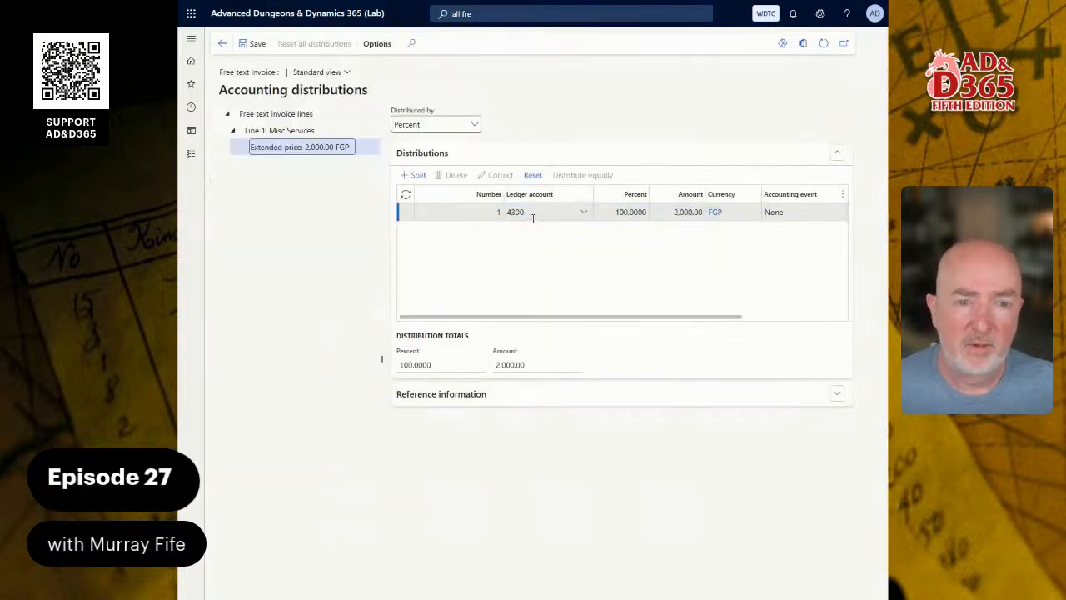
{"action": "left_click", "coordinate": [584, 212]}
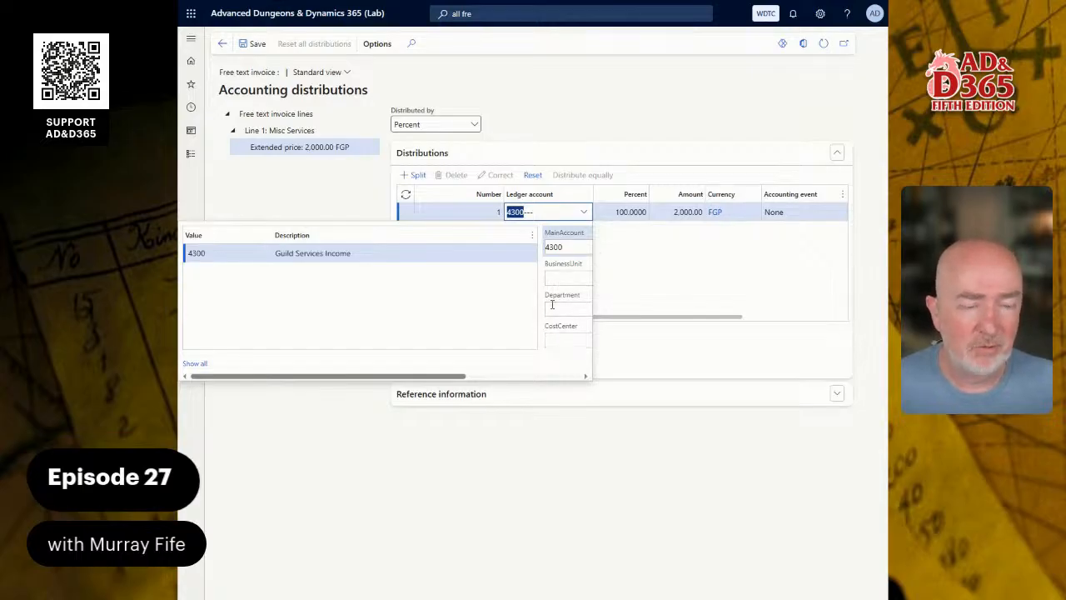
{"action": "left_click", "coordinate": [565, 280]}
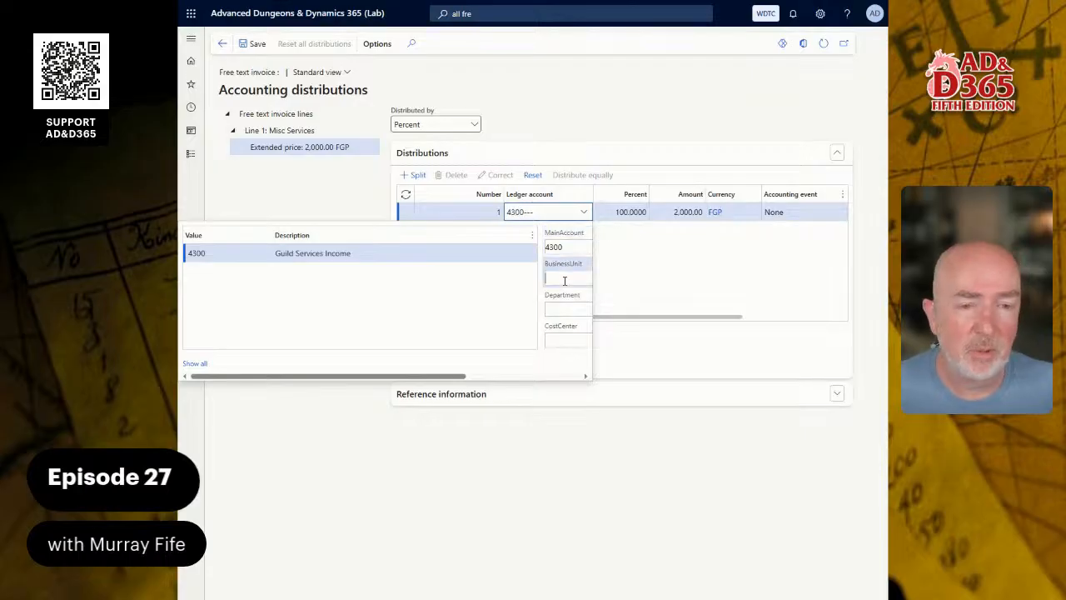
{"action": "left_click_drag", "start_coordinate": [467, 376], "coordinate": [428, 369]}
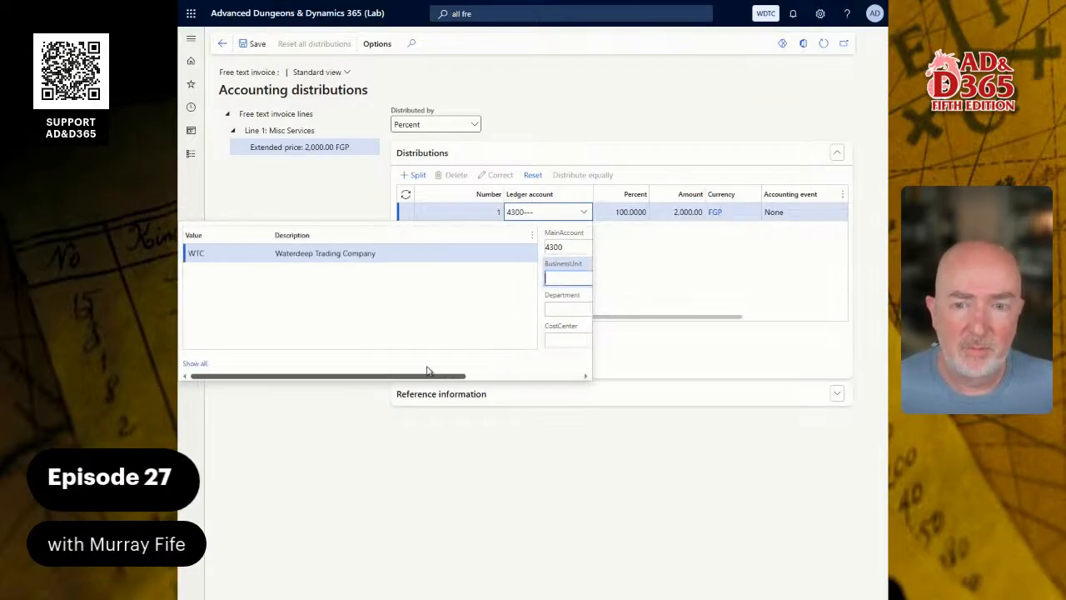
{"action": "left_click", "coordinate": [375, 258]}
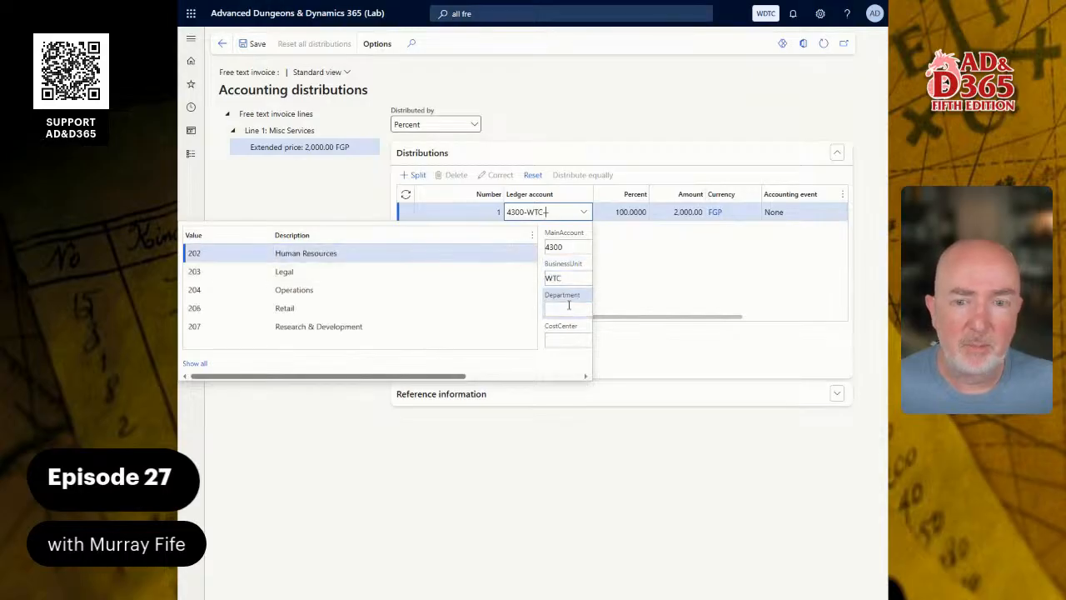
{"action": "left_click", "coordinate": [569, 305]}
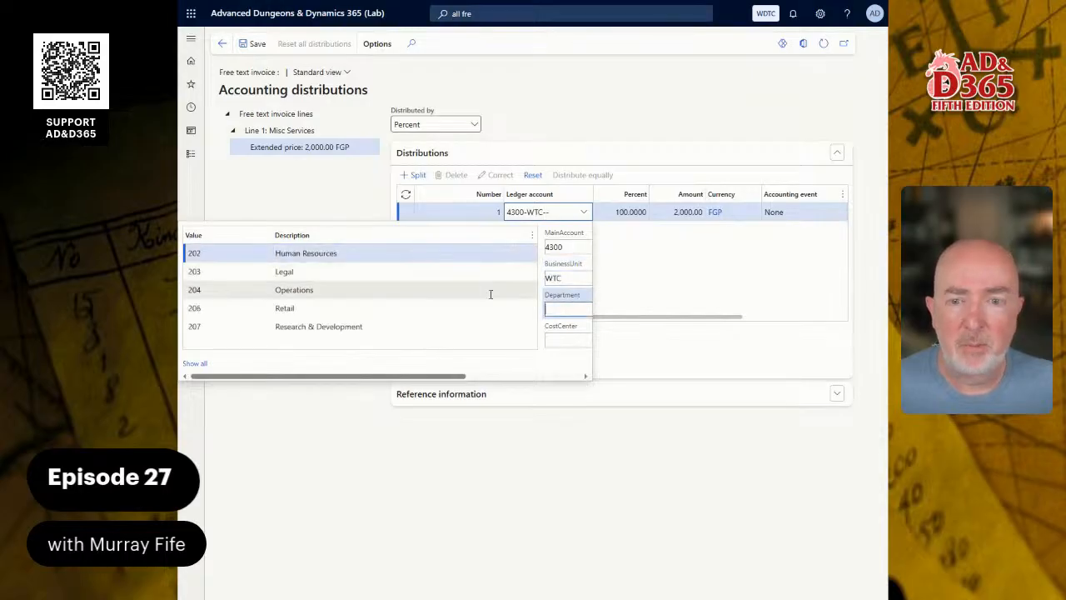
{"action": "left_click", "coordinate": [307, 290]}
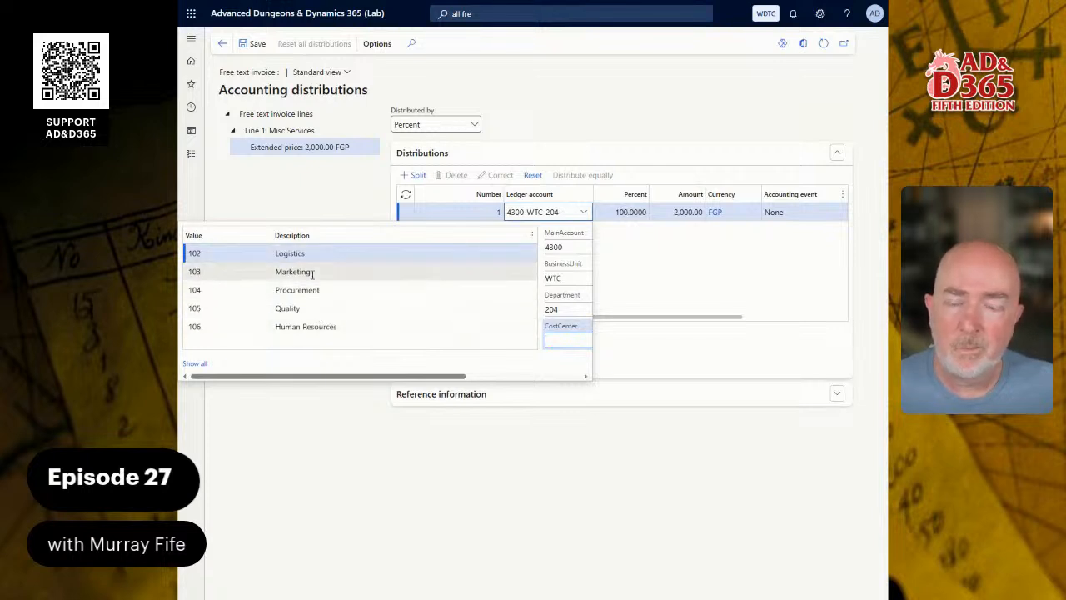
{"action": "left_click", "coordinate": [331, 253]}
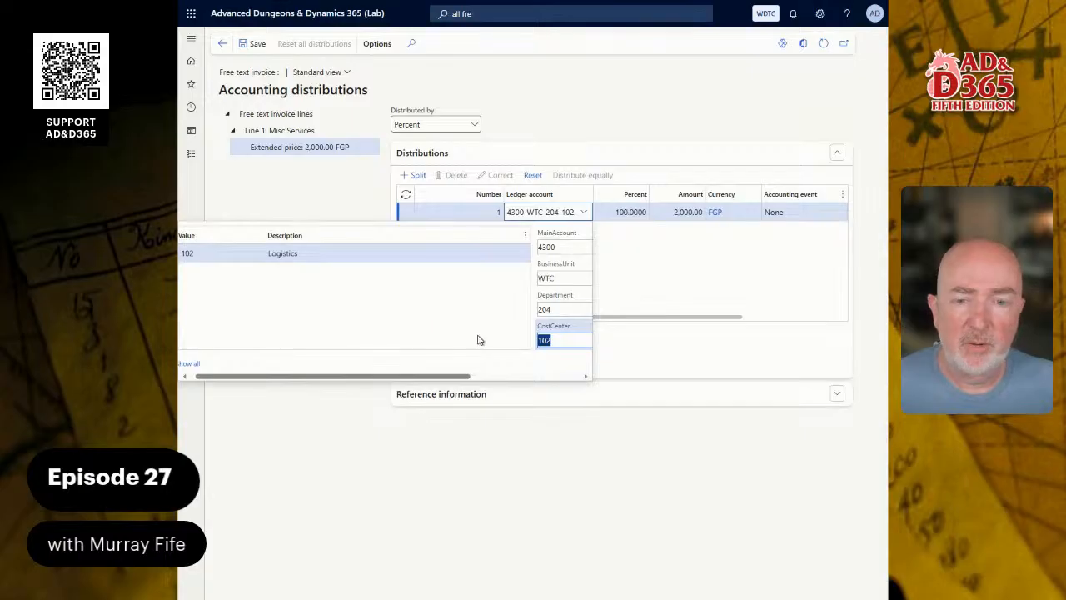
{"action": "left_click", "coordinate": [672, 273]}
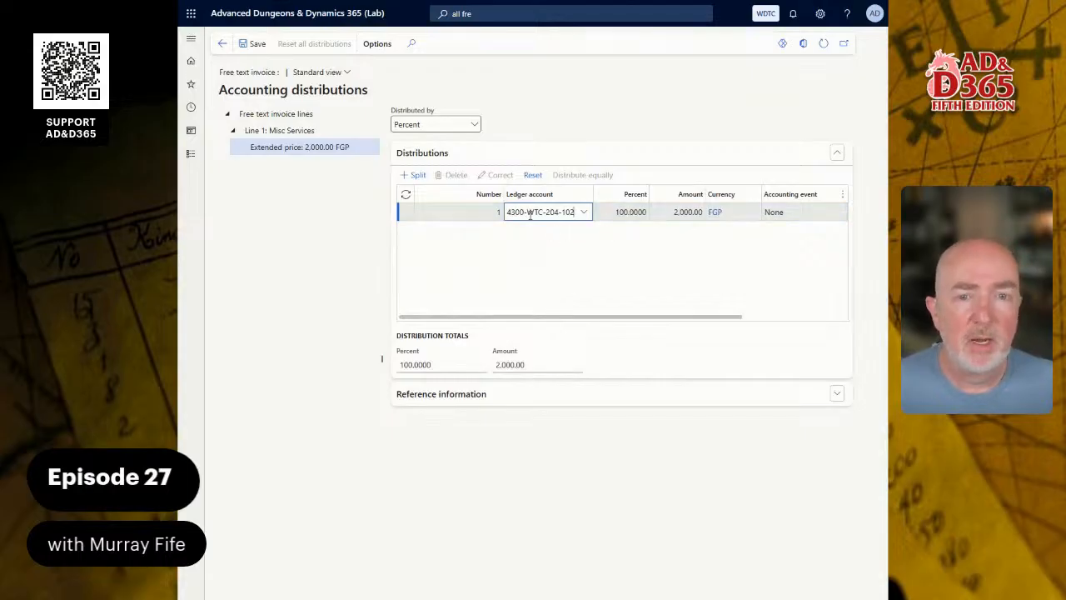
Retry posting the free text invoice and read the message details about the blank Department.
{"action": "left_click", "coordinate": [222, 46]}
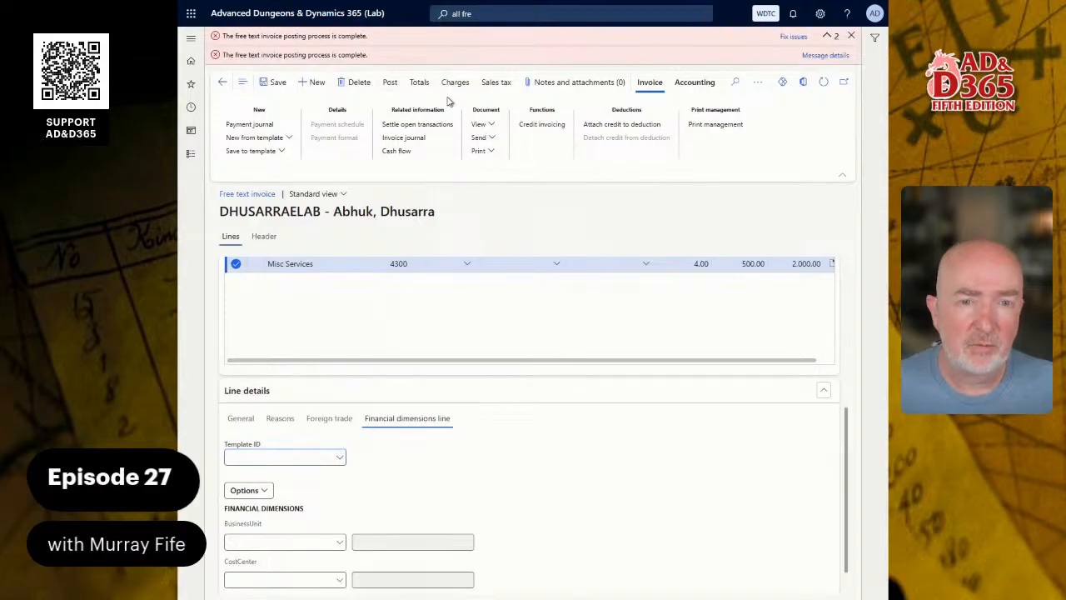
{"action": "left_click", "coordinate": [850, 36]}
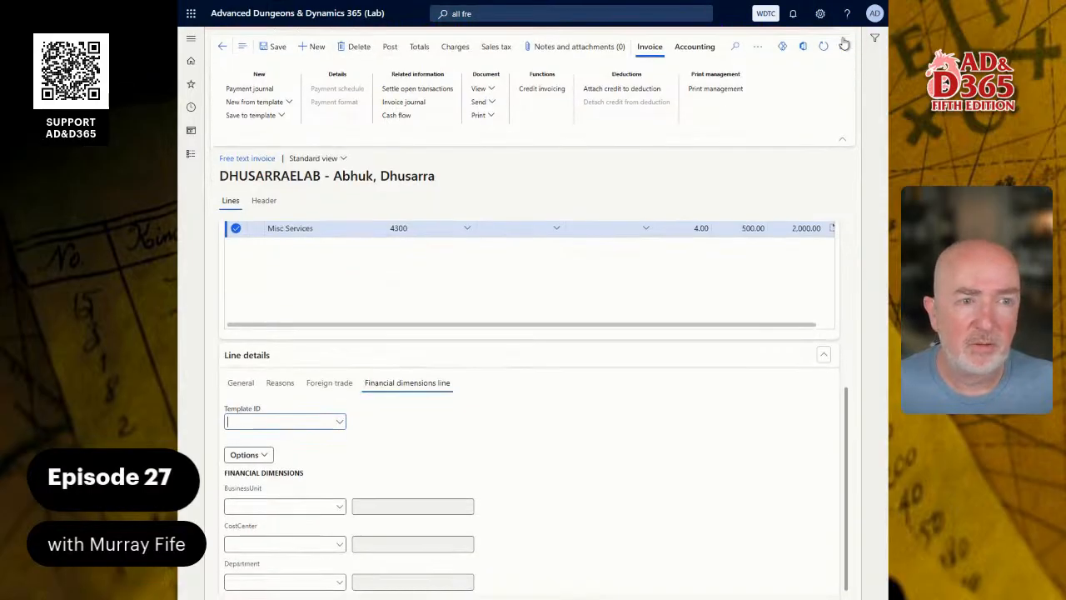
{"action": "left_click", "coordinate": [389, 45]}
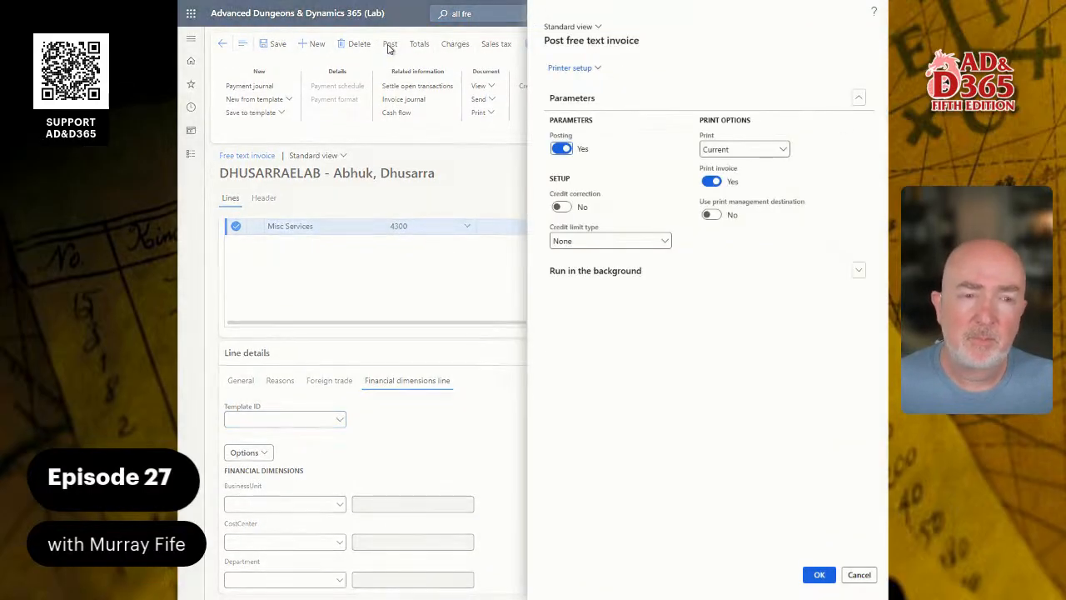
{"action": "left_click", "coordinate": [817, 576]}
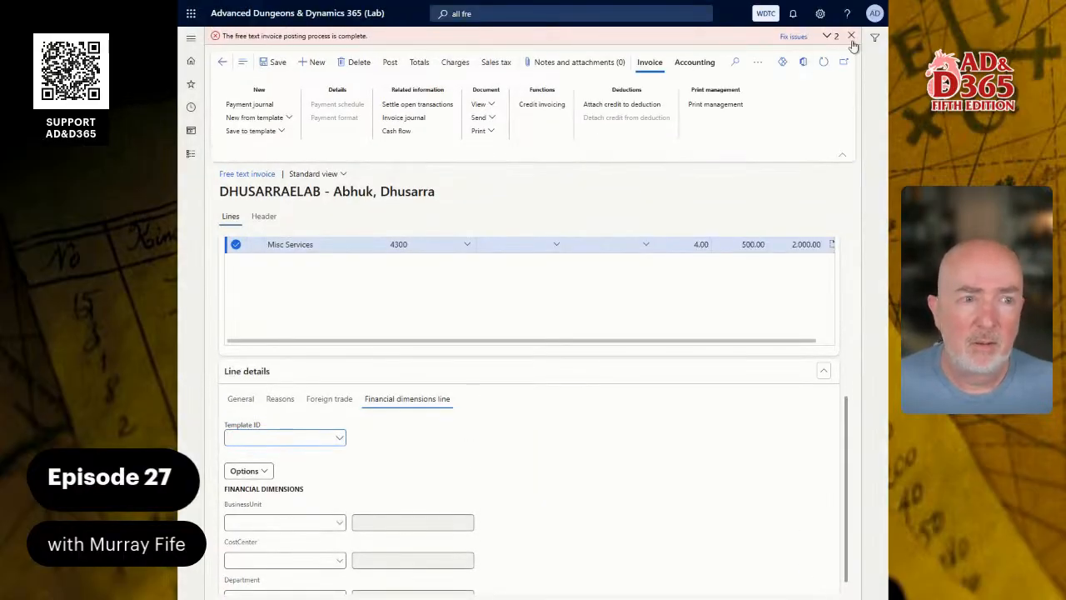
{"action": "left_click", "coordinate": [827, 36]}
{"action": "left_click", "coordinate": [813, 55]}
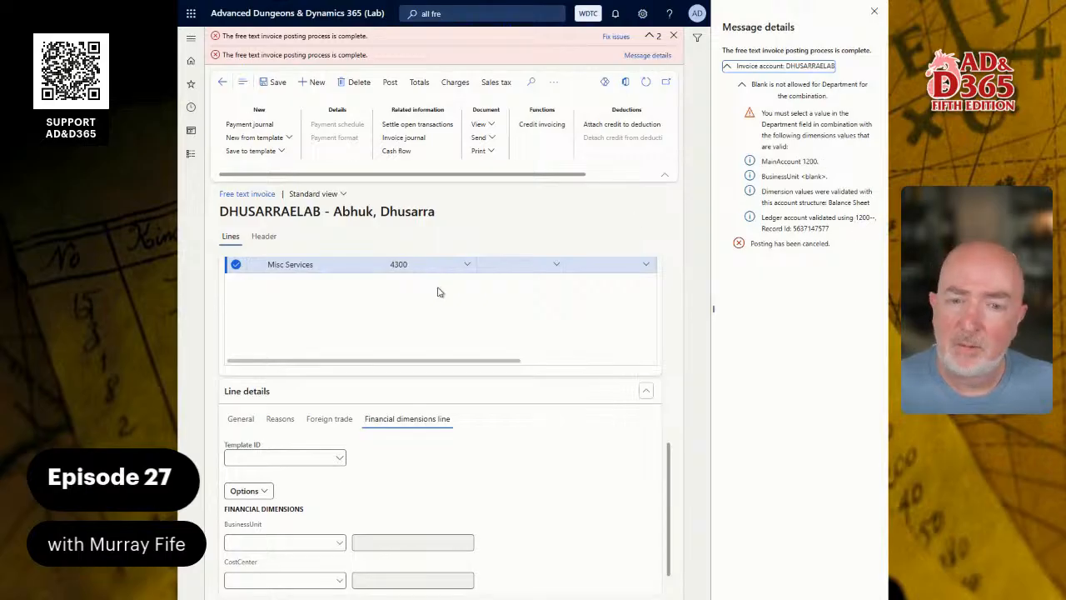
Change the line's distribution ledger account to 4300-WTC-201-101: Department 201 Finance, CostCenter 101 Administration.
{"action": "scroll", "coordinate": [445, 338], "scroll_direction": "up", "scroll_amount": 2}
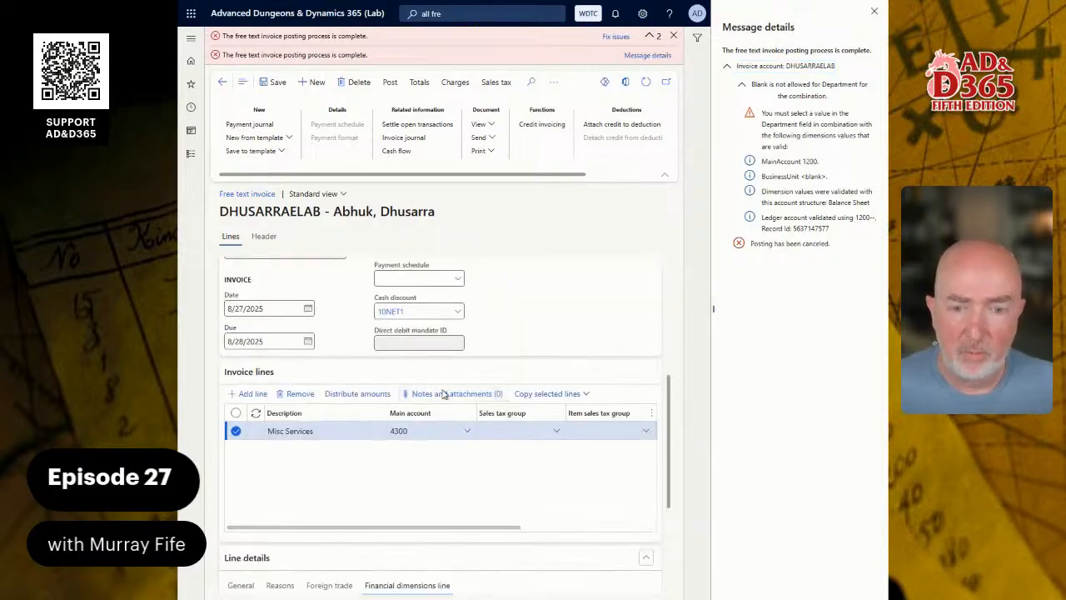
{"action": "left_click", "coordinate": [357, 394]}
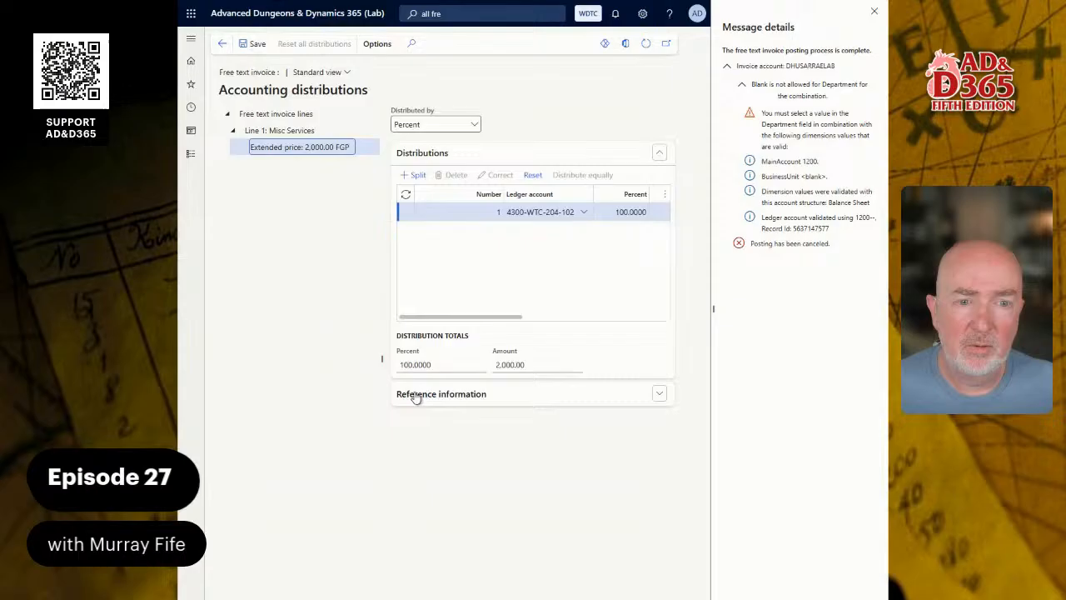
{"action": "left_click", "coordinate": [583, 211]}
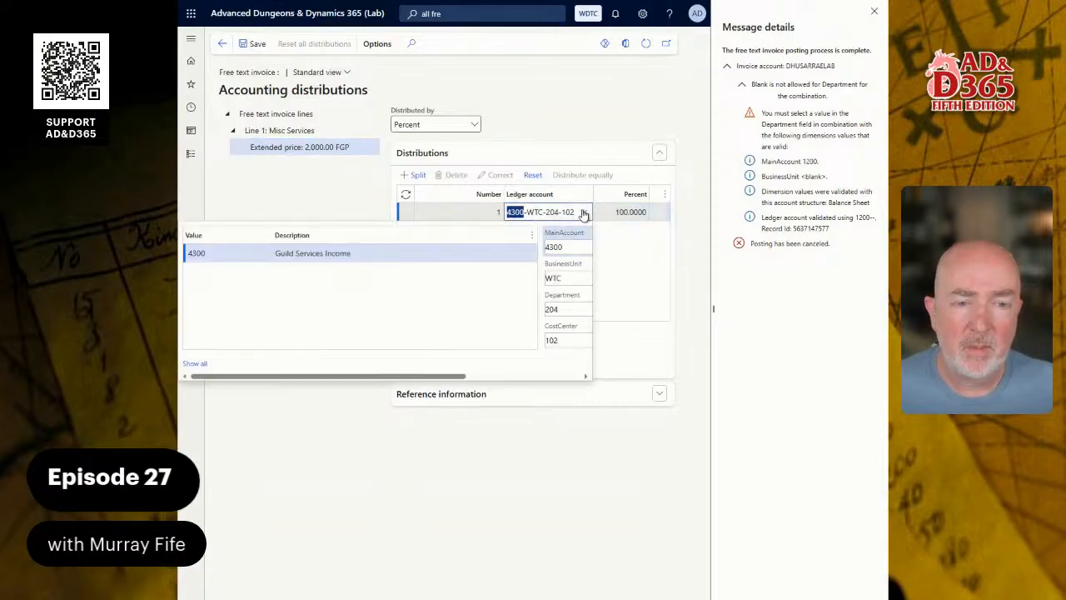
{"action": "left_click", "coordinate": [568, 310]}
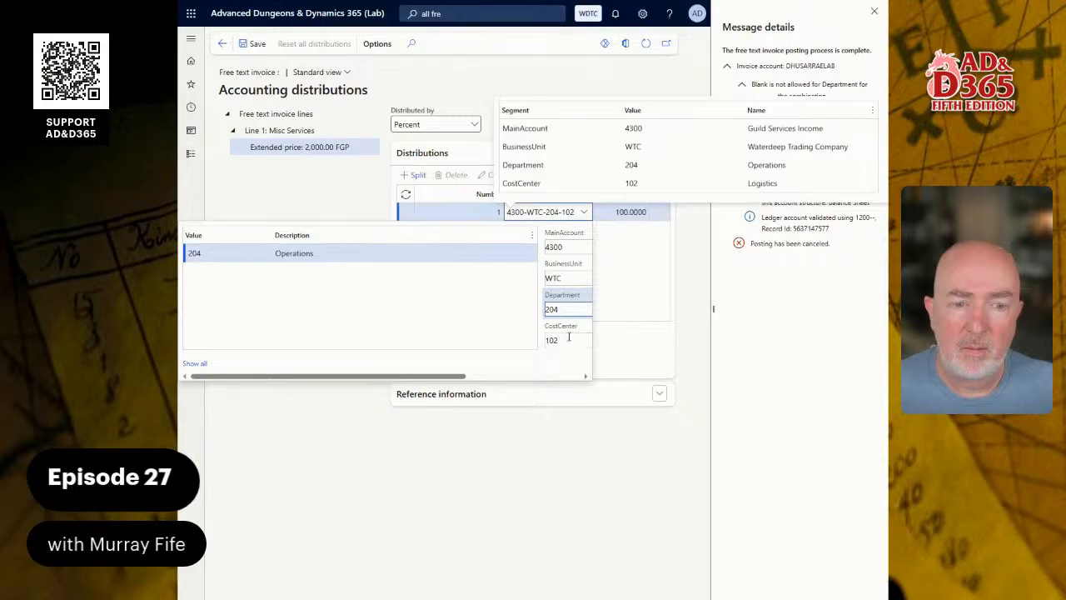
{"action": "left_click", "coordinate": [570, 339]}
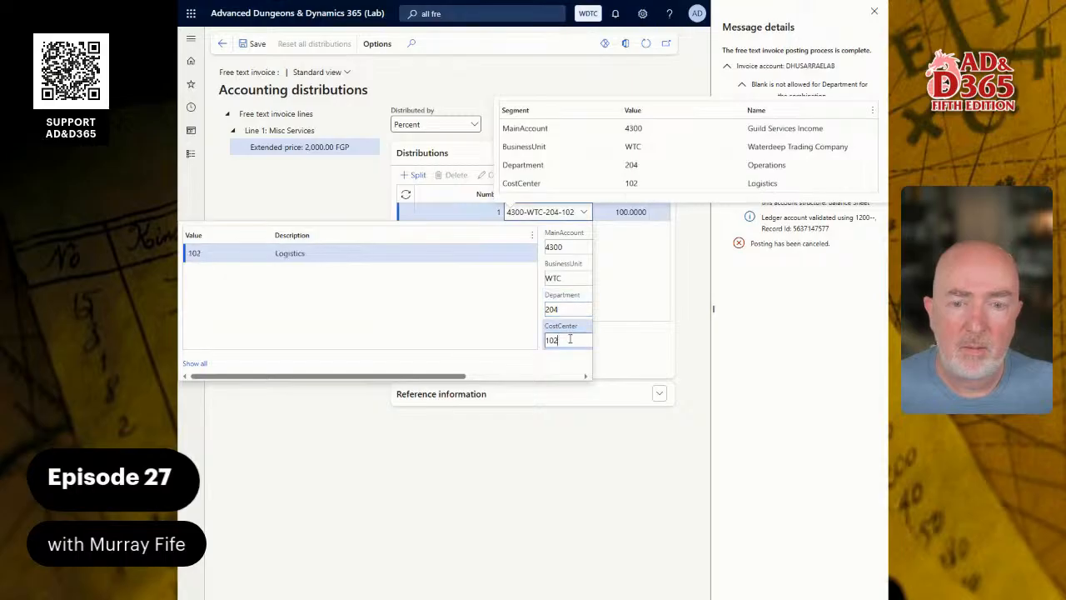
{"action": "left_click", "coordinate": [204, 365]}
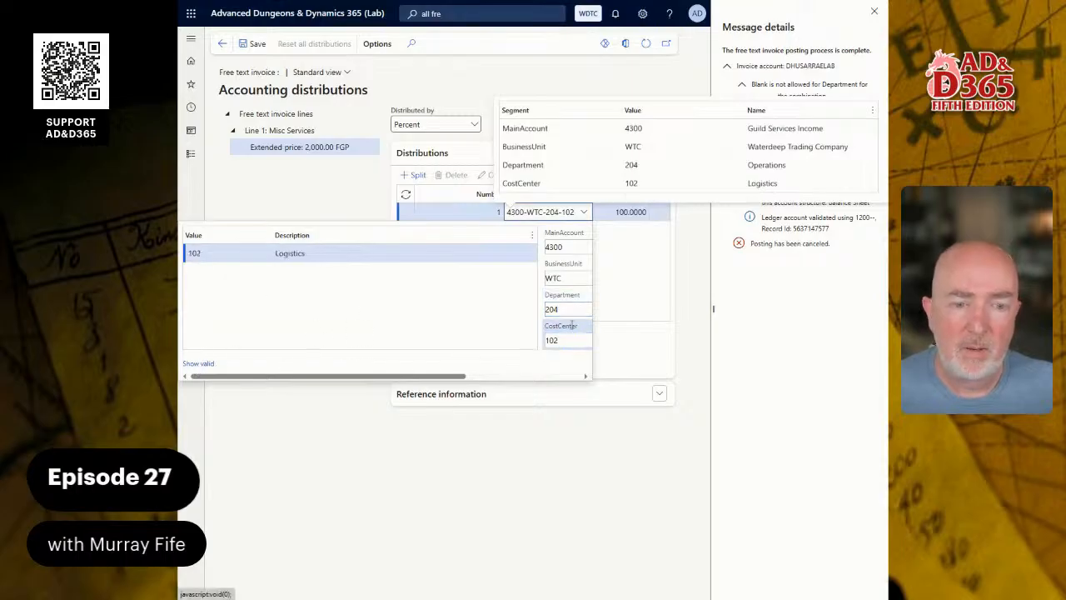
{"action": "key", "text": "shift+Tab"}
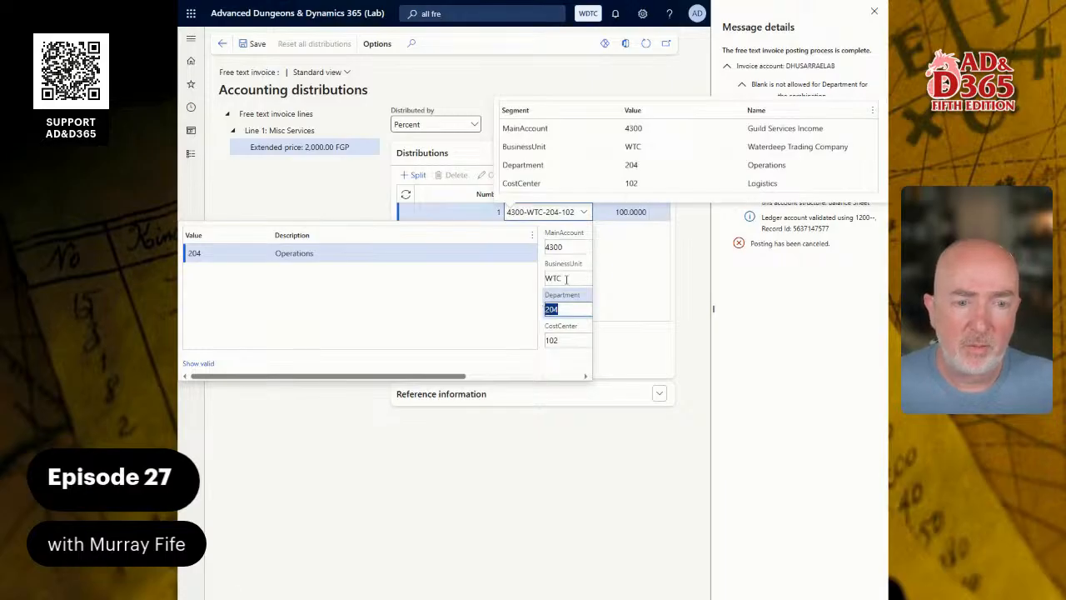
{"action": "key", "text": "BackSpace"}
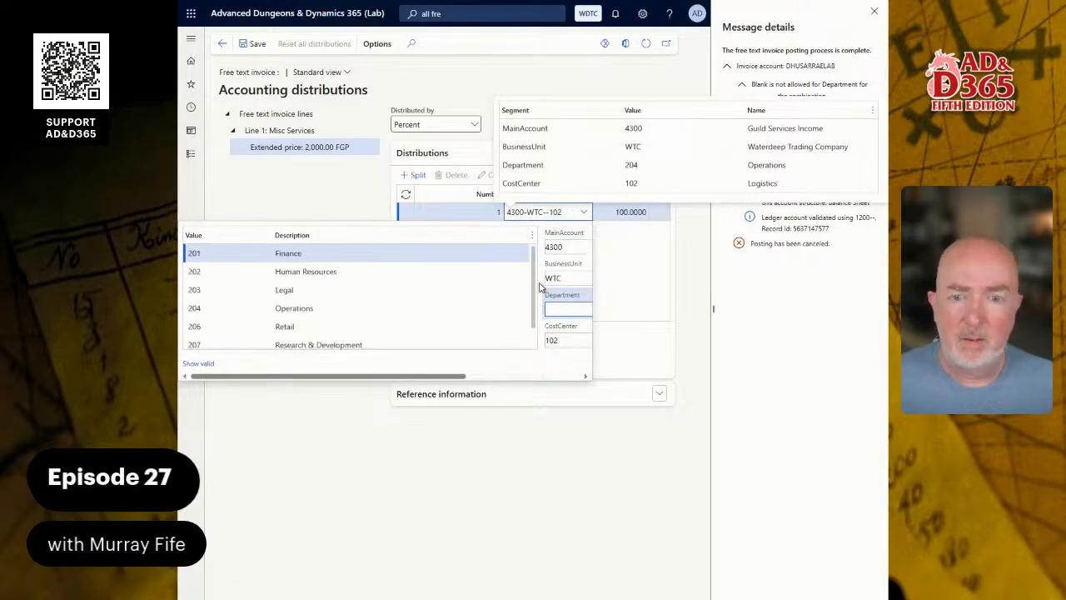
{"action": "left_click", "coordinate": [305, 254]}
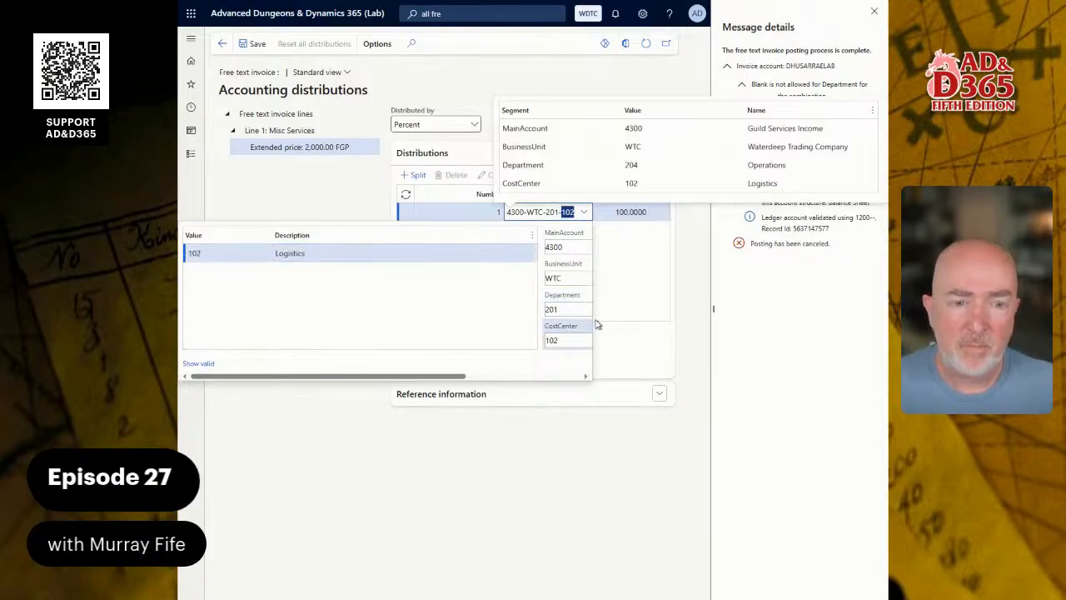
{"action": "key", "text": "BackSpace"}
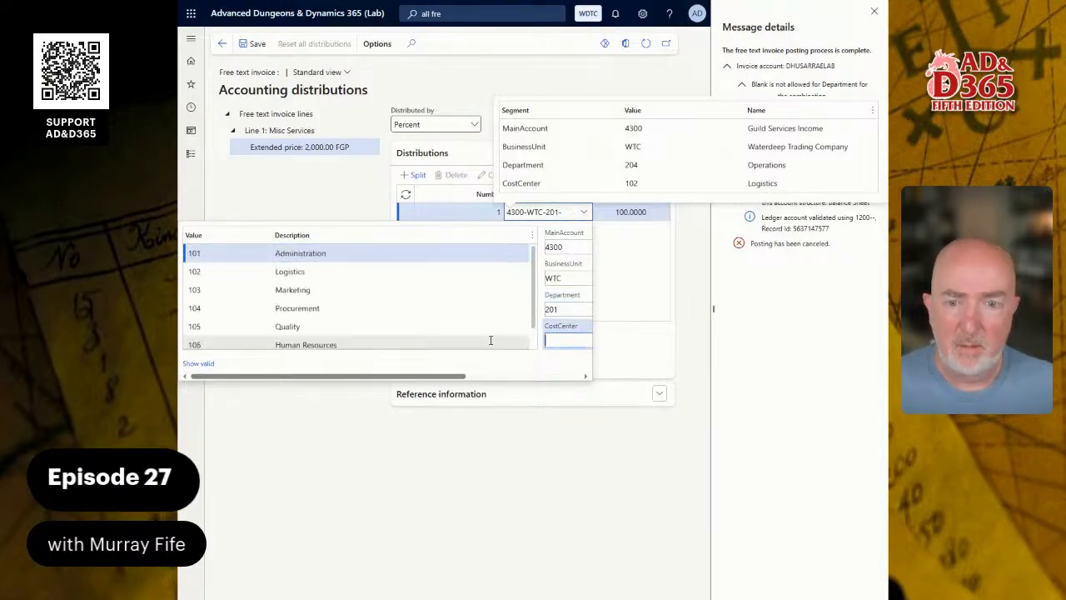
{"action": "left_click", "coordinate": [261, 252]}
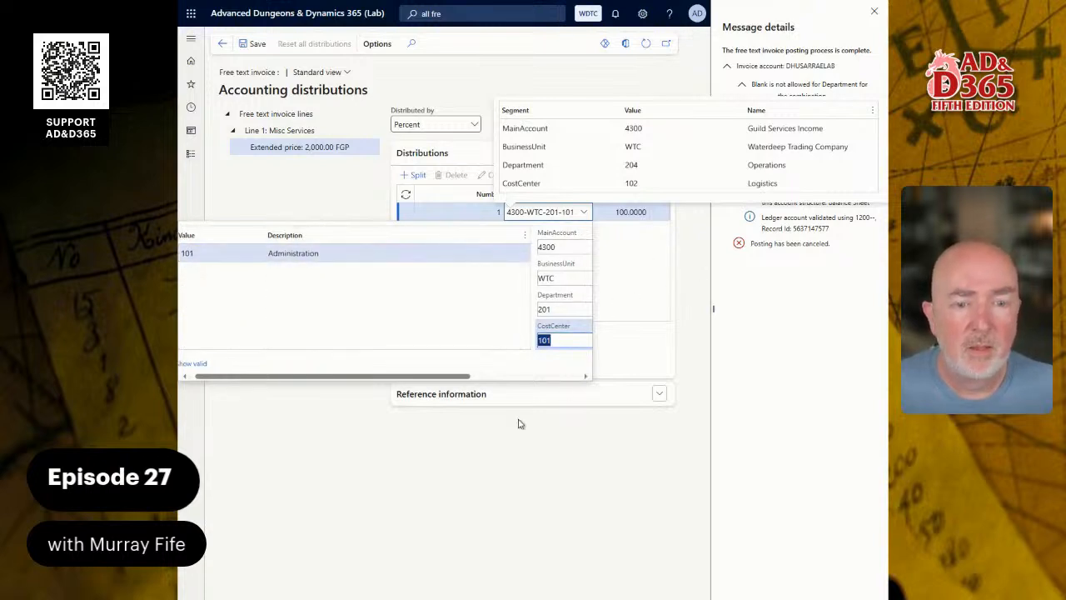
{"action": "left_click", "coordinate": [507, 453]}
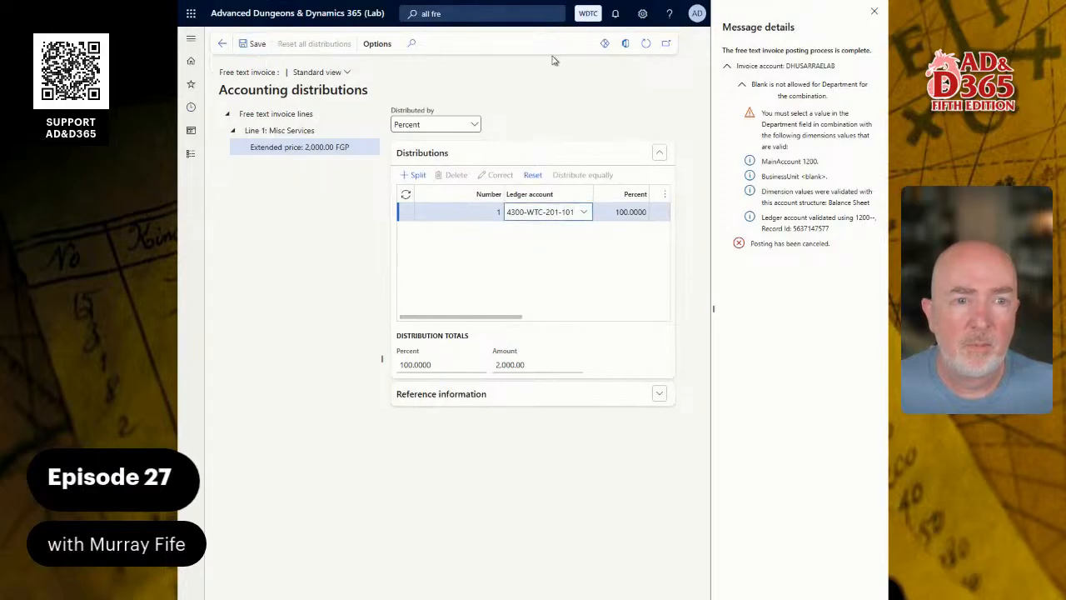
Return to the free text invoice and attempt to post it.
{"action": "left_click", "coordinate": [222, 44]}
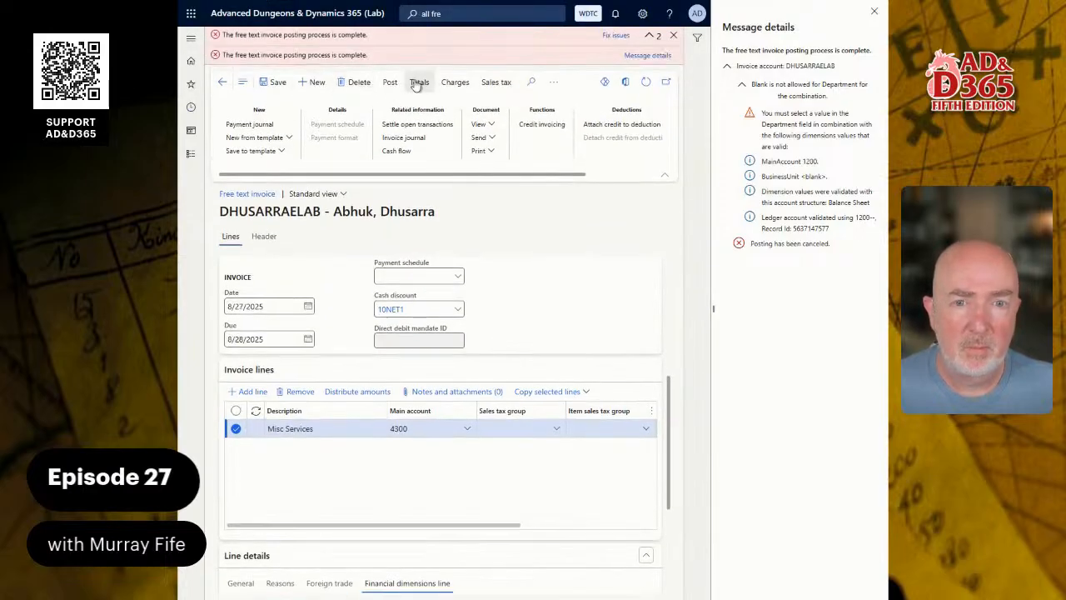
{"action": "left_click", "coordinate": [673, 35]}
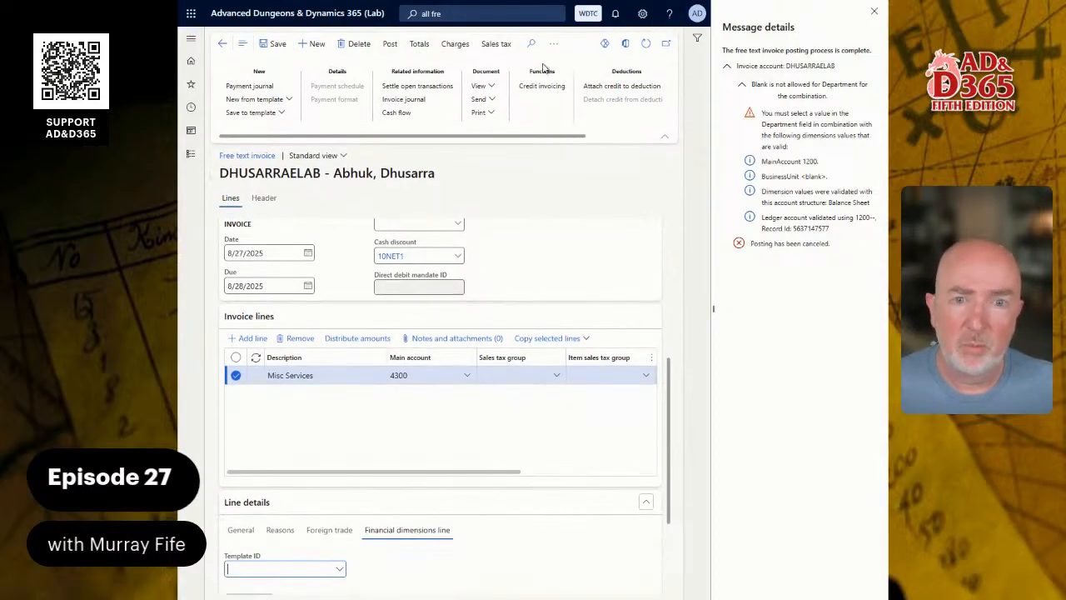
{"action": "left_click", "coordinate": [389, 46]}
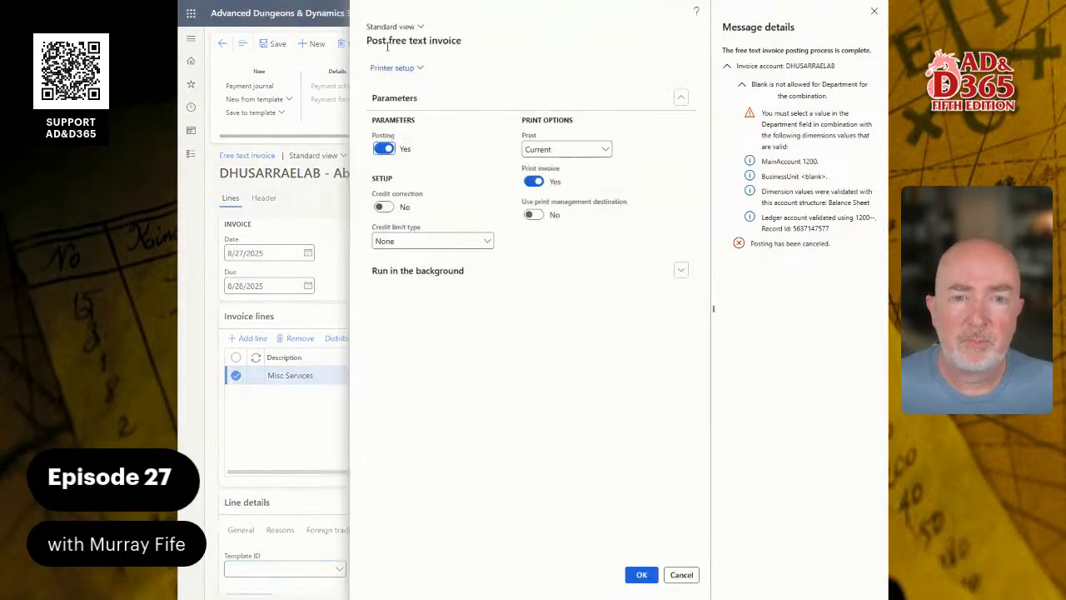
{"action": "left_click", "coordinate": [643, 576]}
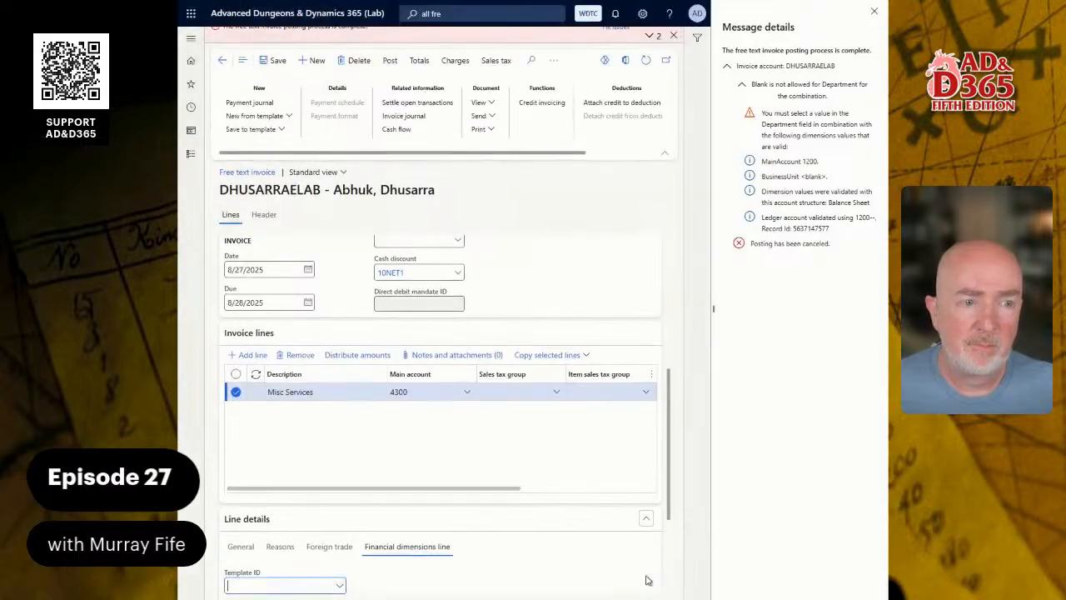
Set the line's dimensions to BusinessUnit WTC, CostCenter 101 Administration and Department 201 Finance.
{"action": "scroll", "coordinate": [455, 447], "scroll_direction": "down", "scroll_amount": 2}
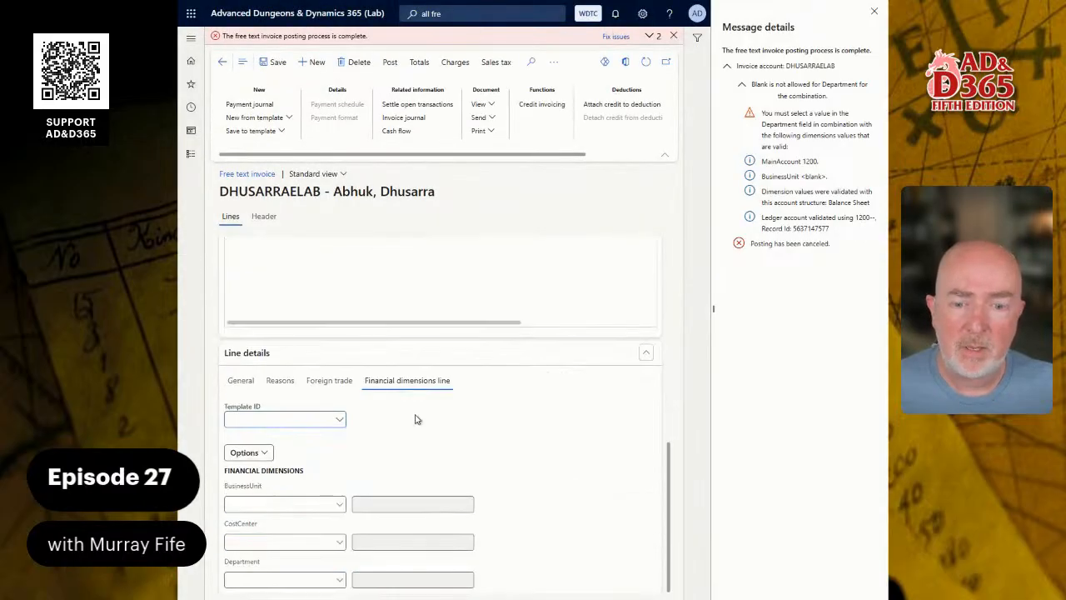
{"action": "left_click", "coordinate": [339, 504]}
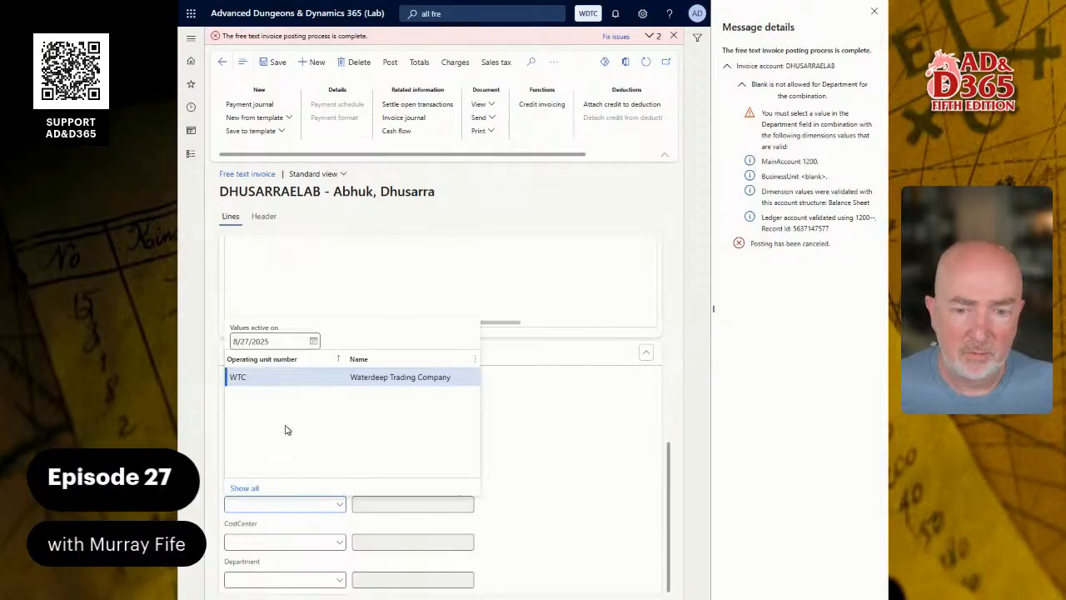
{"action": "left_click", "coordinate": [255, 383]}
{"action": "left_click", "coordinate": [331, 543]}
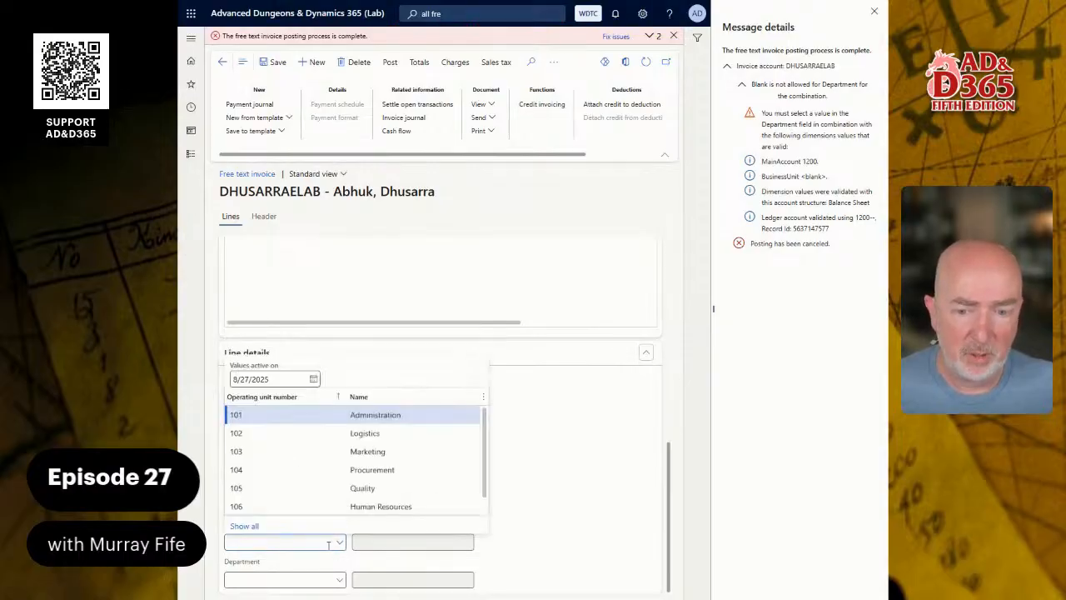
{"action": "left_click", "coordinate": [236, 414]}
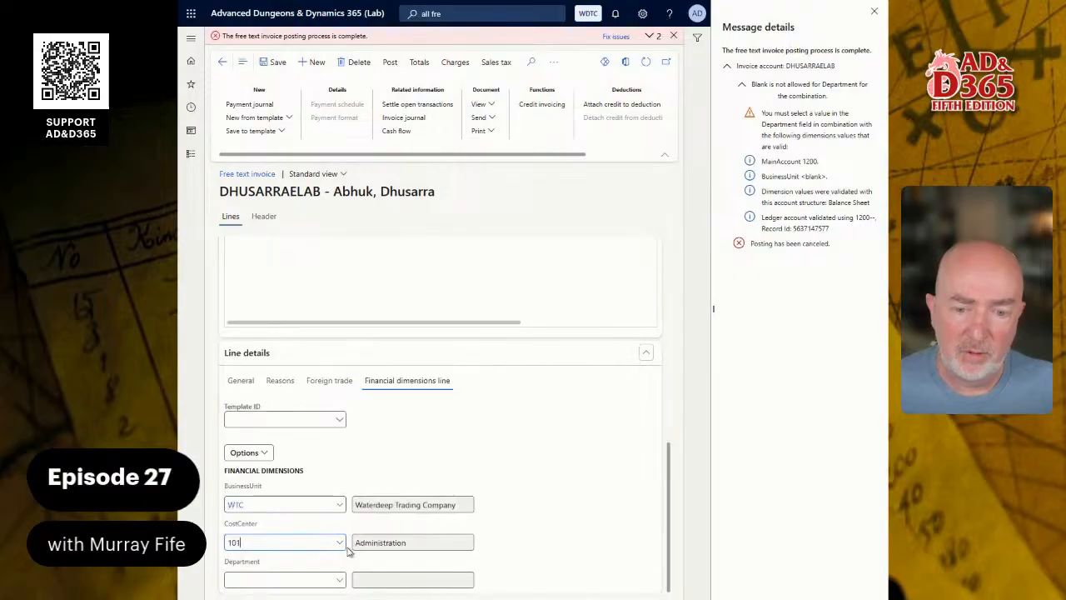
{"action": "left_click", "coordinate": [339, 580]}
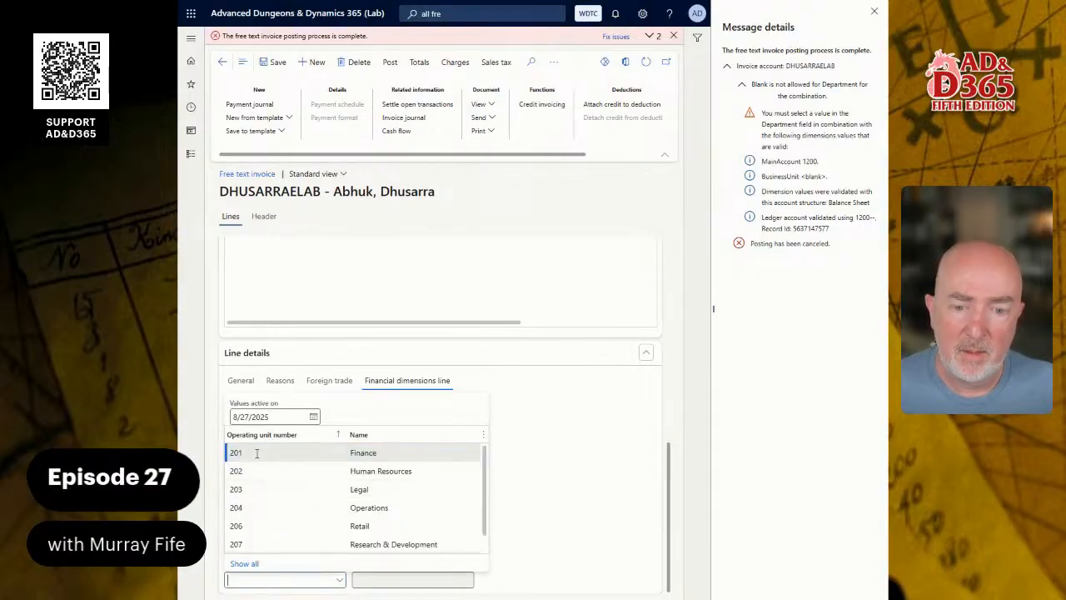
{"action": "left_click", "coordinate": [256, 454]}
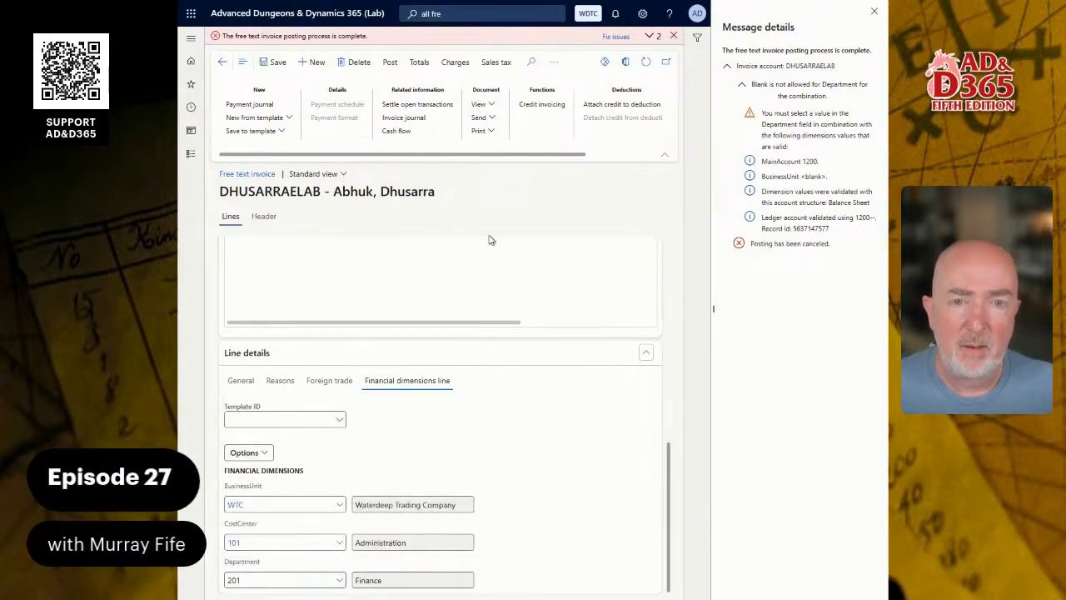
Repost the invoice and read the Department 201 error details.
{"action": "left_click", "coordinate": [389, 63]}
{"action": "left_click", "coordinate": [640, 575]}
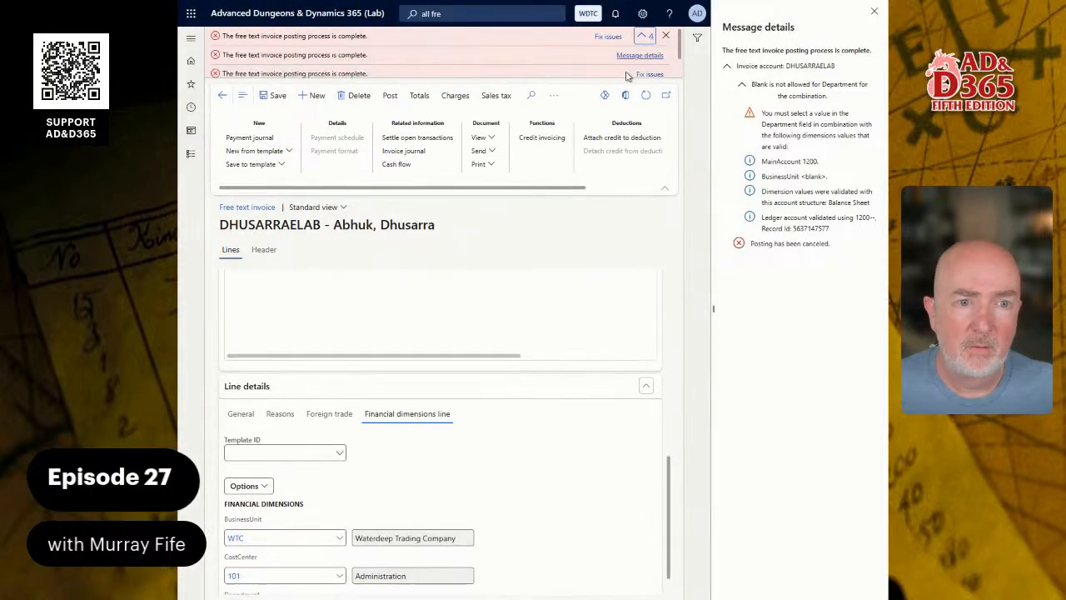
{"action": "left_click", "coordinate": [639, 55]}
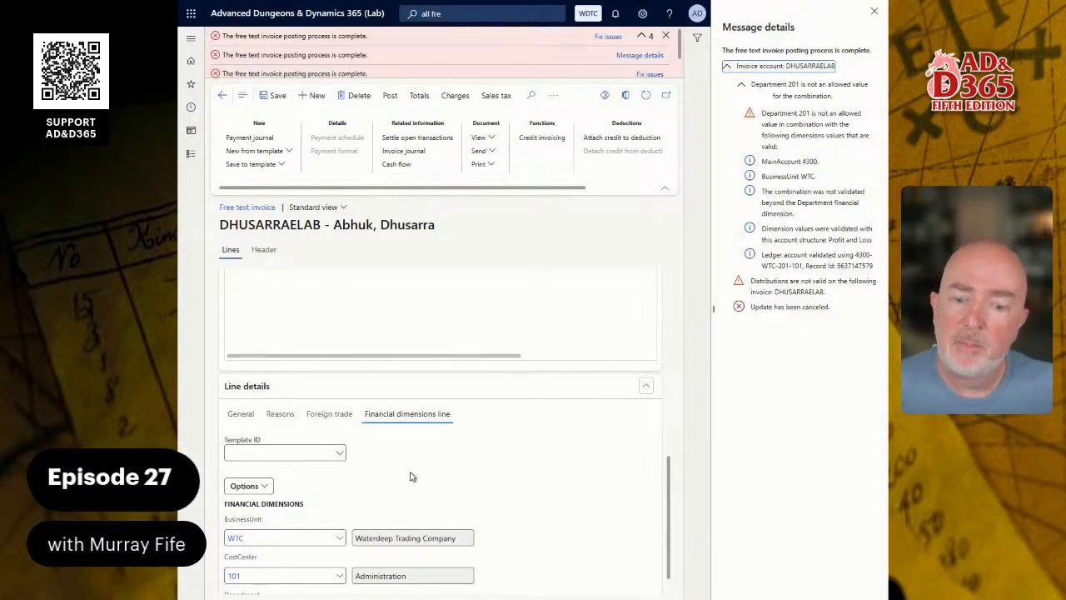
Change the line's Department to 206 Retail, repost, and read the error details.
{"action": "scroll", "coordinate": [410, 476], "scroll_direction": "down", "scroll_amount": 1}
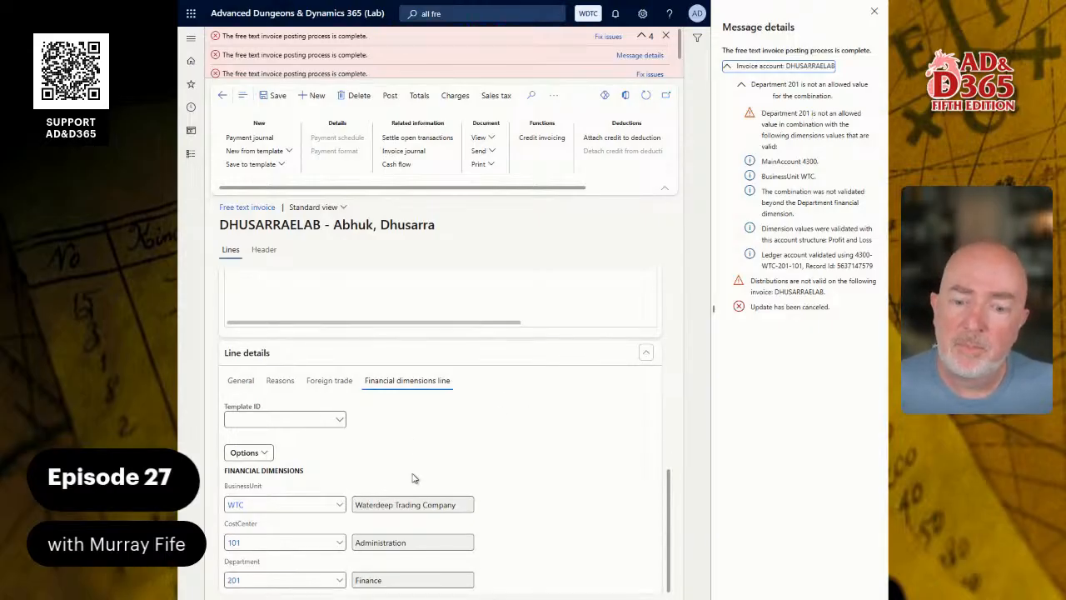
{"action": "left_click", "coordinate": [339, 581]}
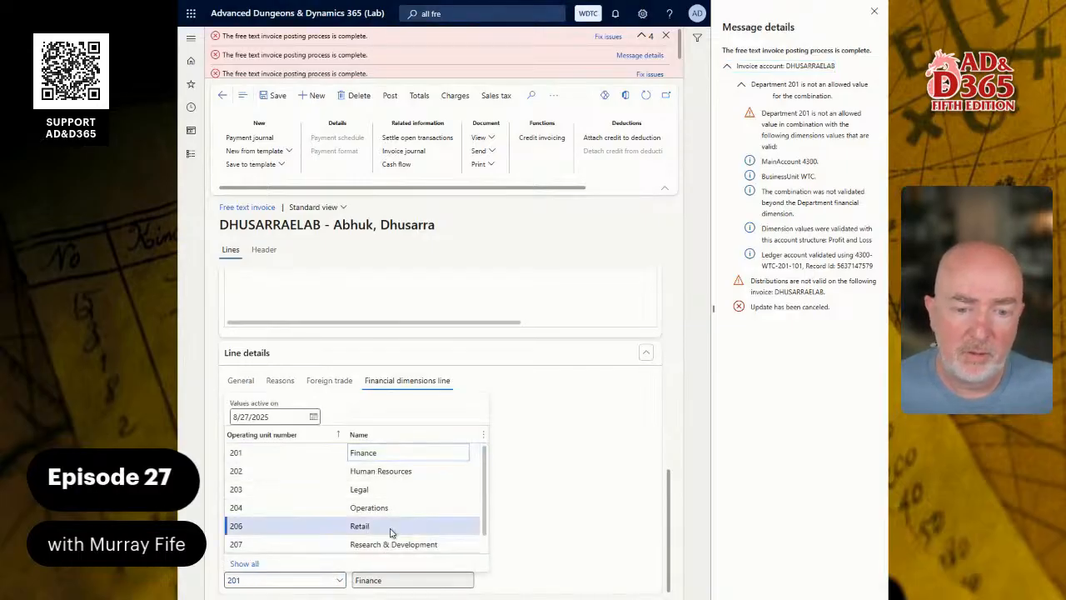
{"action": "left_click", "coordinate": [360, 527]}
{"action": "left_click", "coordinate": [389, 95]}
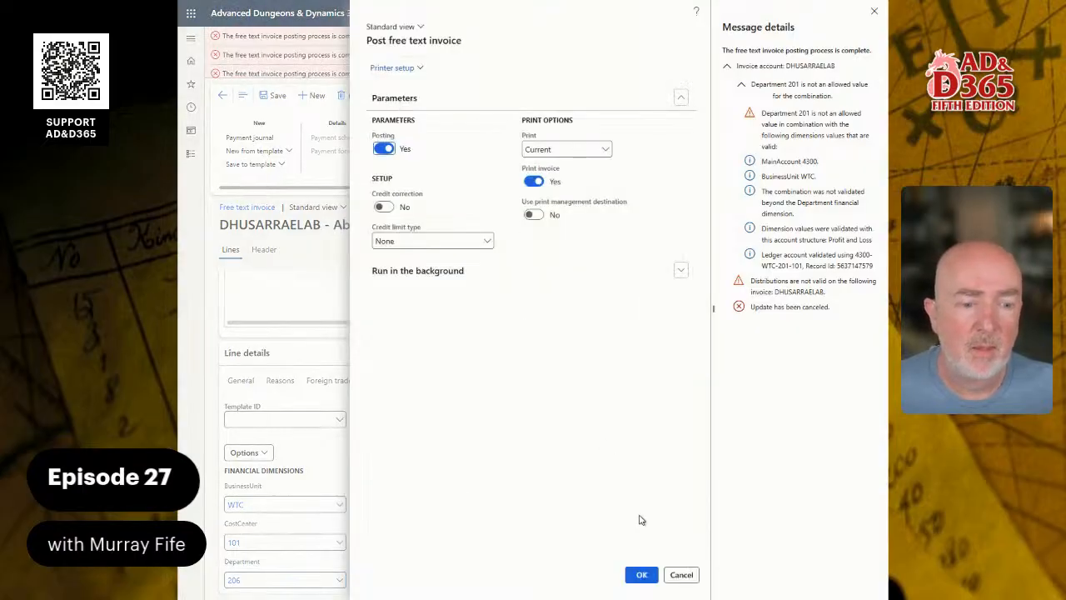
{"action": "left_click", "coordinate": [640, 575]}
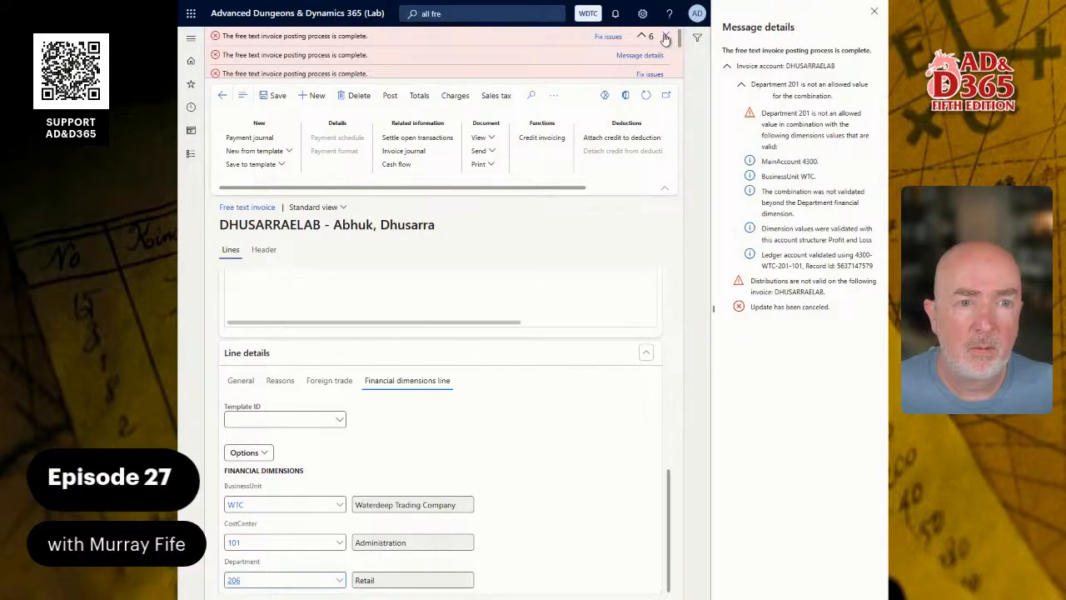
{"action": "left_click", "coordinate": [647, 57]}
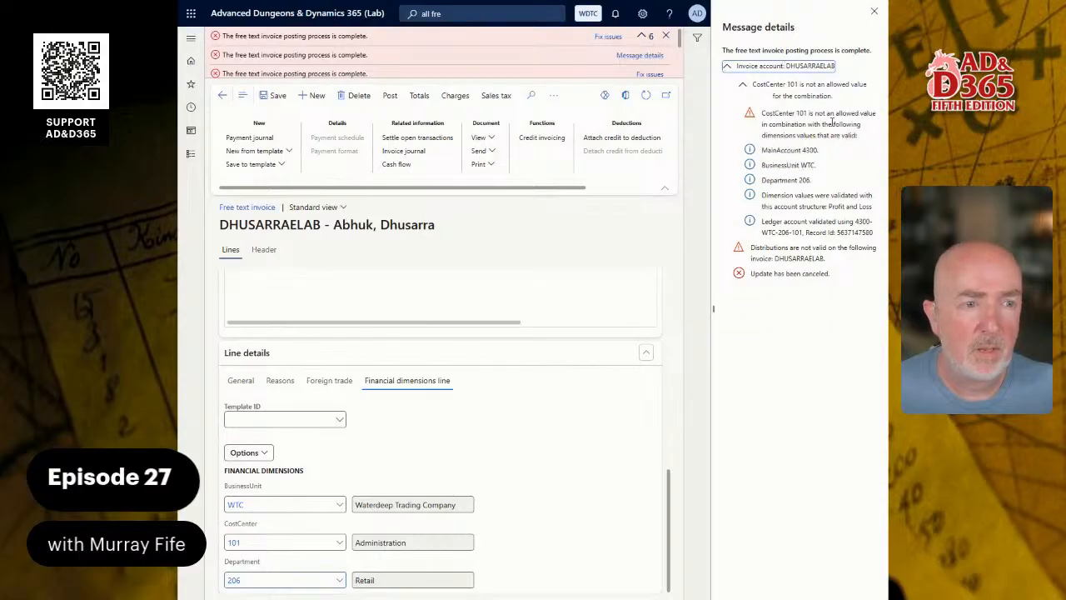
Change the CostCenter to 103 Marketing, repost, and read the latest error details.
{"action": "left_click", "coordinate": [339, 548]}
{"action": "left_click", "coordinate": [340, 546]}
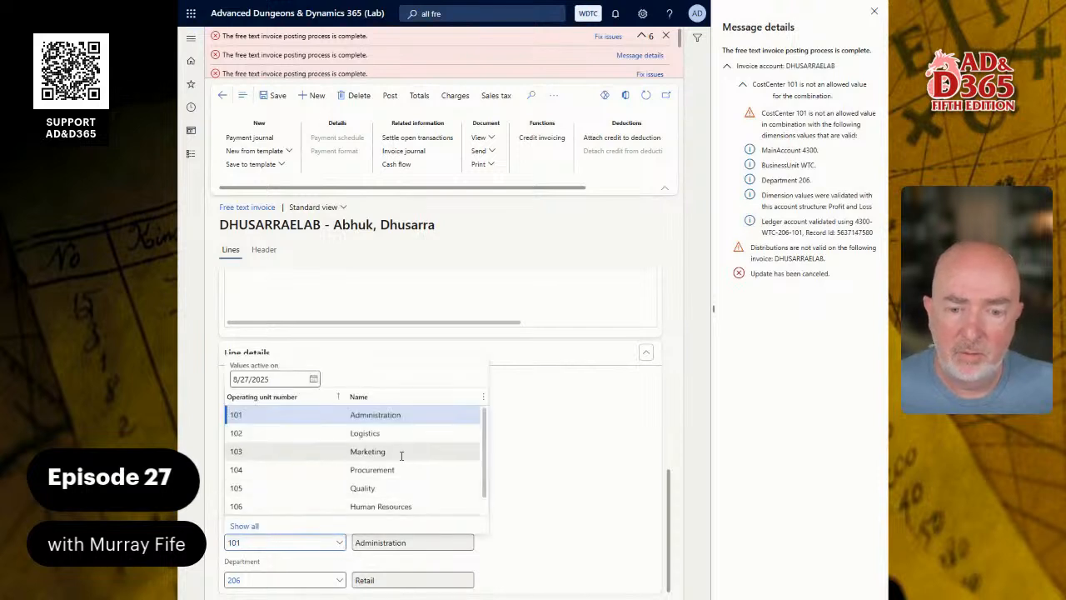
{"action": "scroll", "coordinate": [395, 468], "scroll_direction": "down", "scroll_amount": 1}
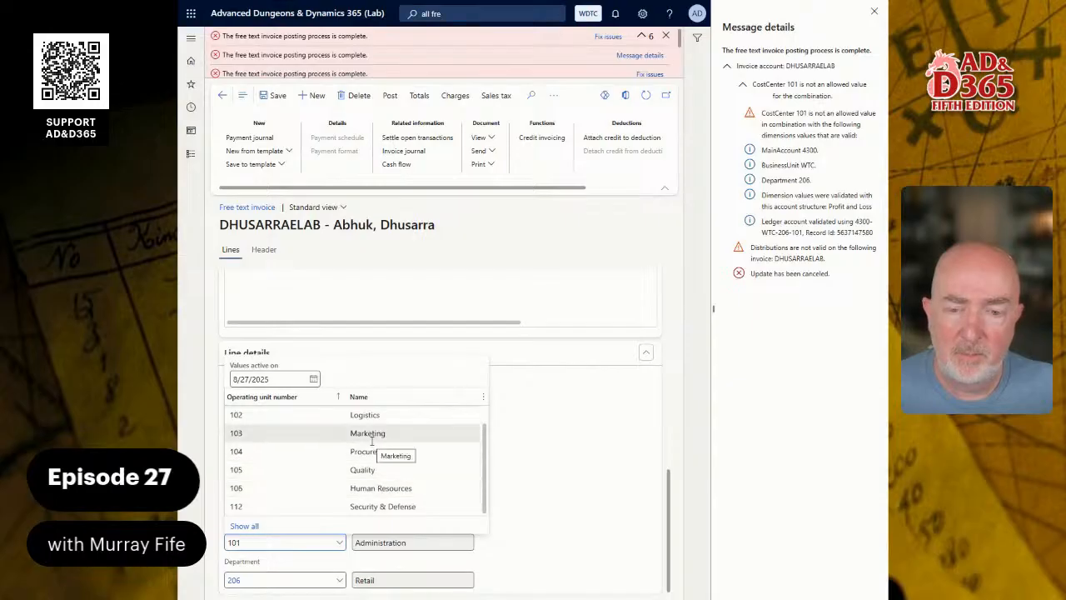
{"action": "left_click", "coordinate": [372, 441]}
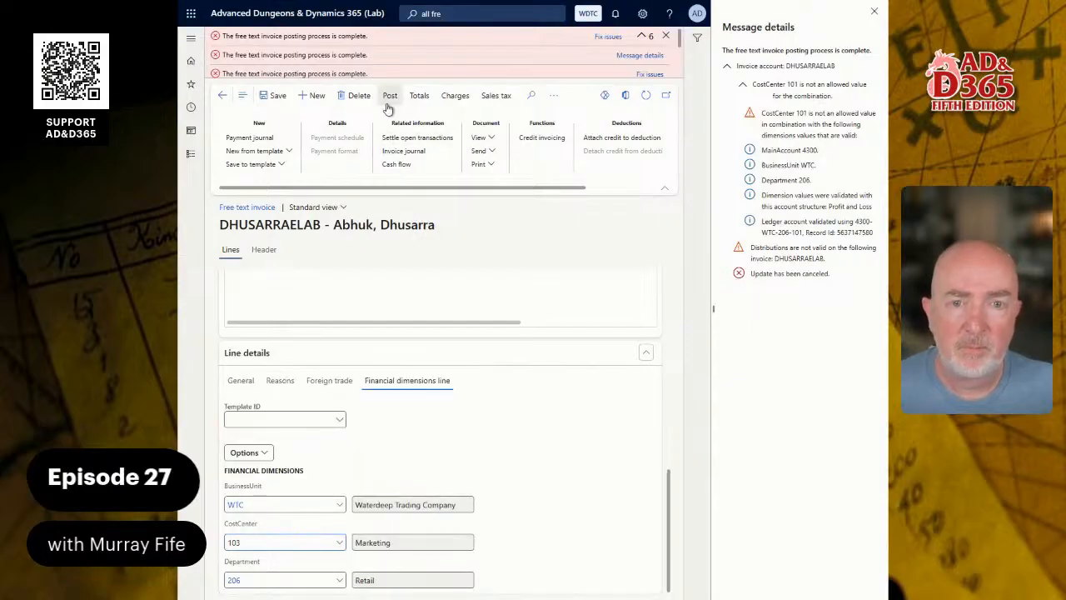
{"action": "left_click", "coordinate": [388, 107]}
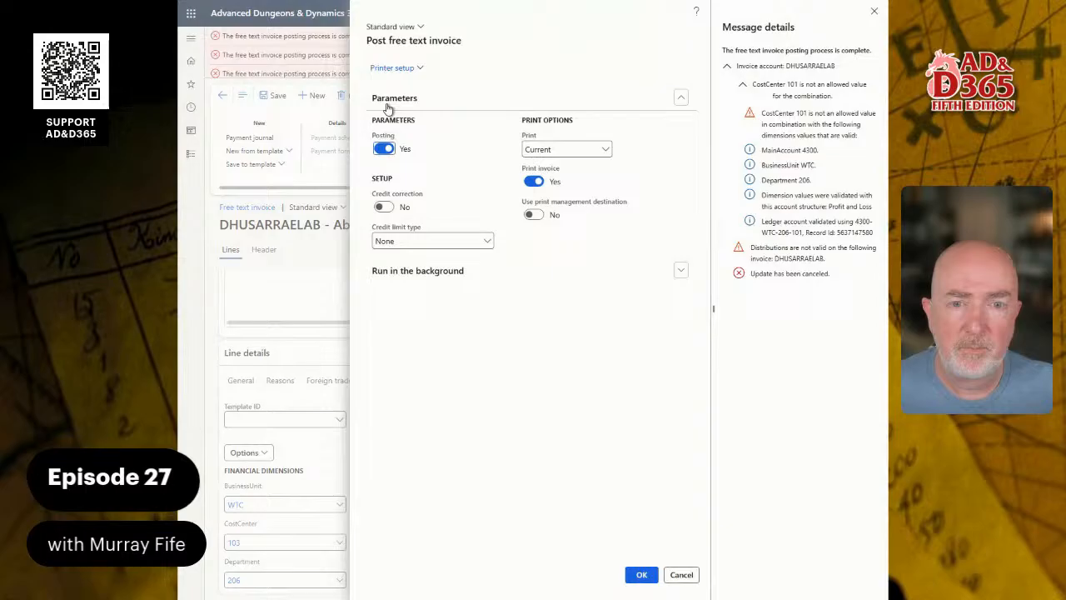
{"action": "left_click", "coordinate": [642, 575]}
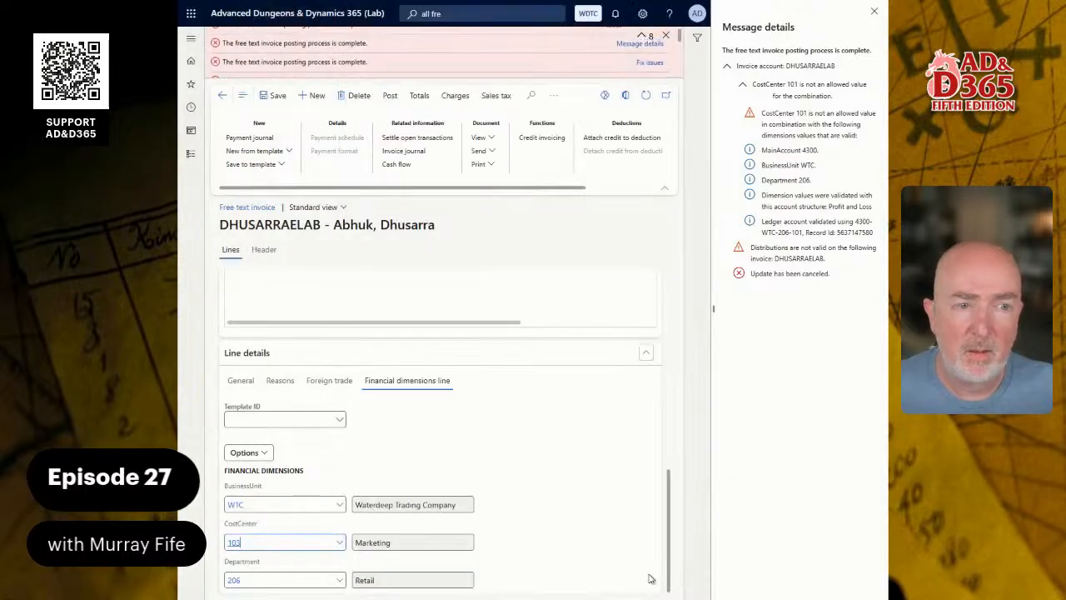
{"action": "left_click", "coordinate": [639, 55]}
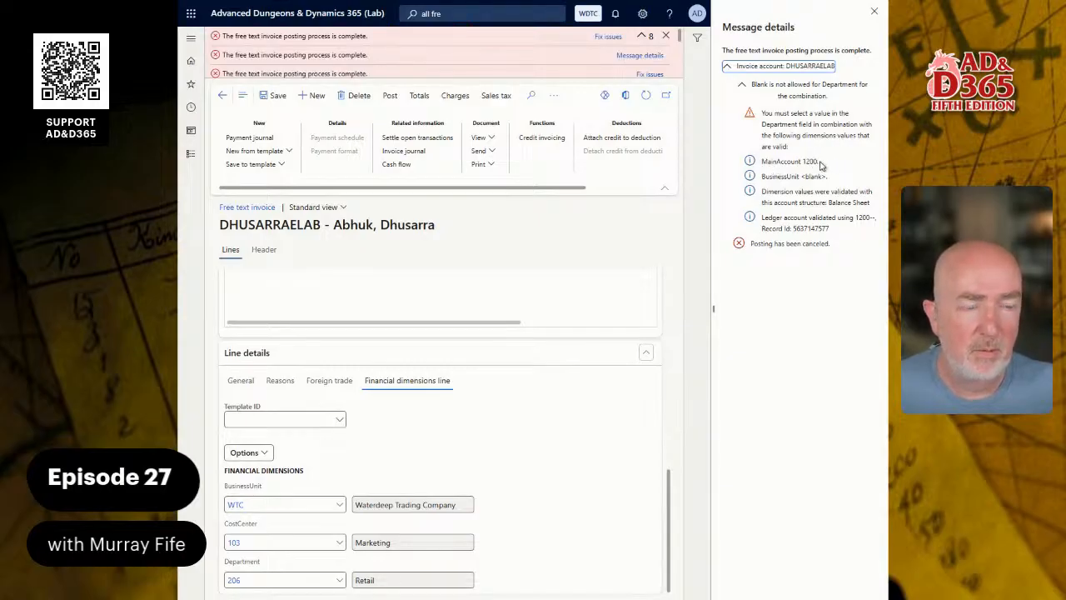
Check the line's distribution, 4300-WTC-206-103 at 100% of 2,000.00 FGP, then open Modules.
{"action": "scroll", "coordinate": [516, 299], "scroll_direction": "up", "scroll_amount": 2}
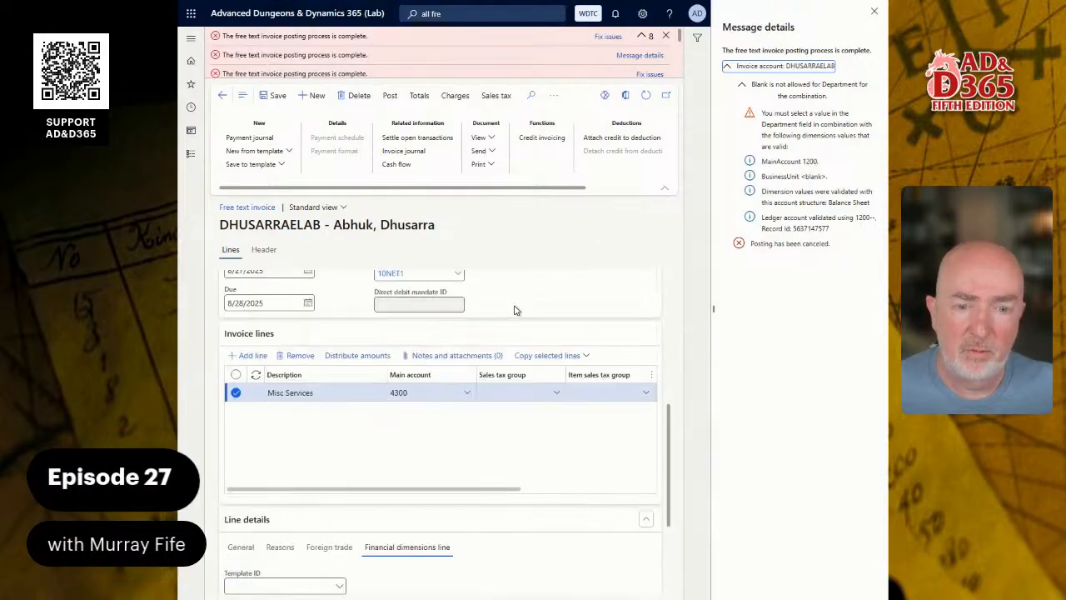
{"action": "scroll", "coordinate": [490, 342], "scroll_direction": "down", "scroll_amount": 2}
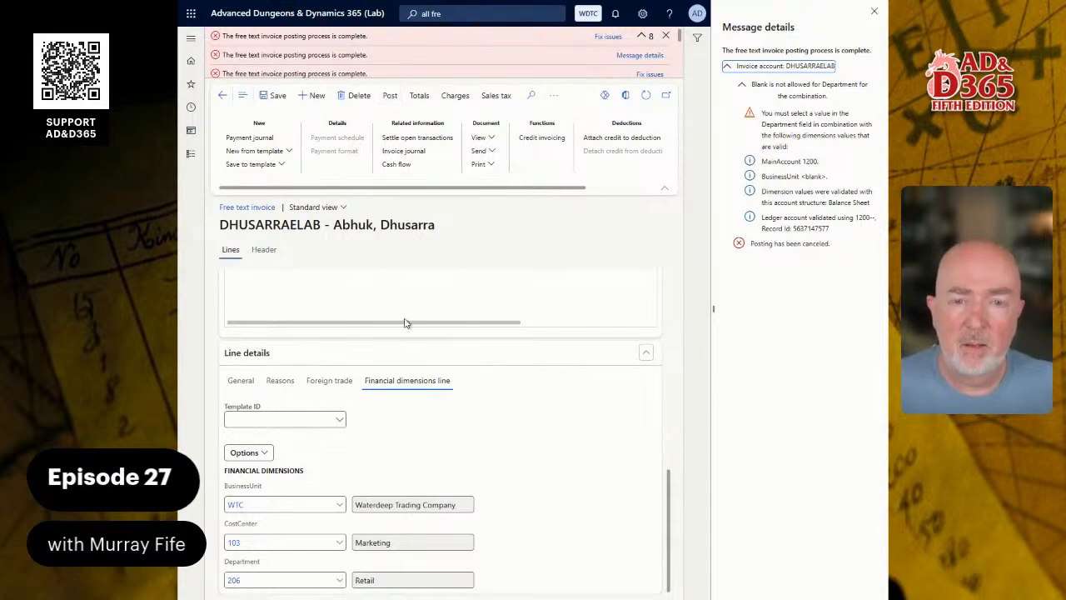
{"action": "scroll", "coordinate": [389, 340], "scroll_direction": "up", "scroll_amount": 2}
{"action": "scroll", "coordinate": [389, 340], "scroll_direction": "up", "scroll_amount": 2}
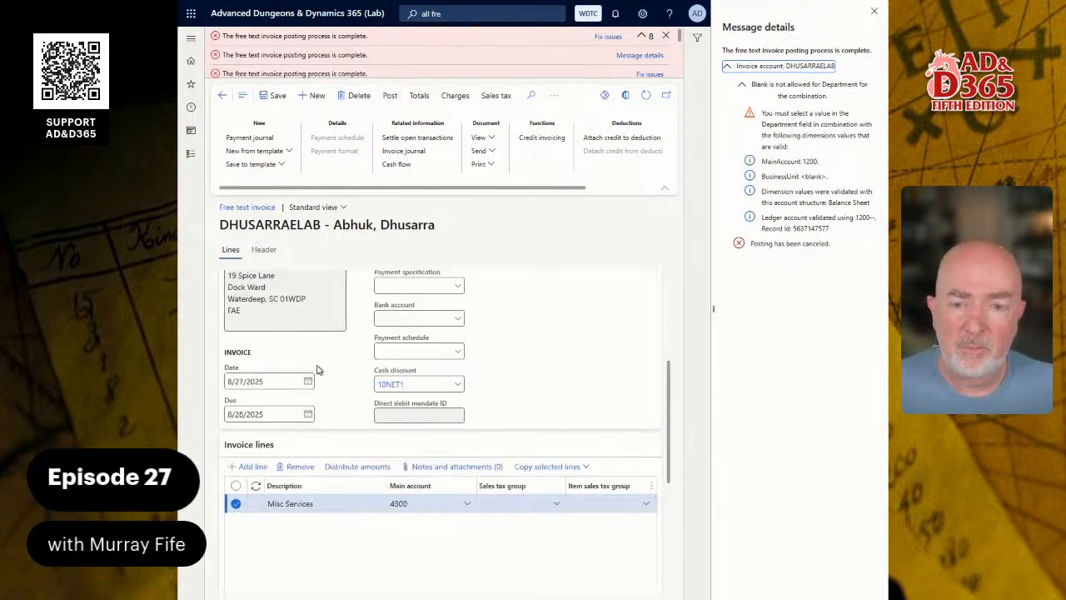
{"action": "left_click", "coordinate": [373, 475]}
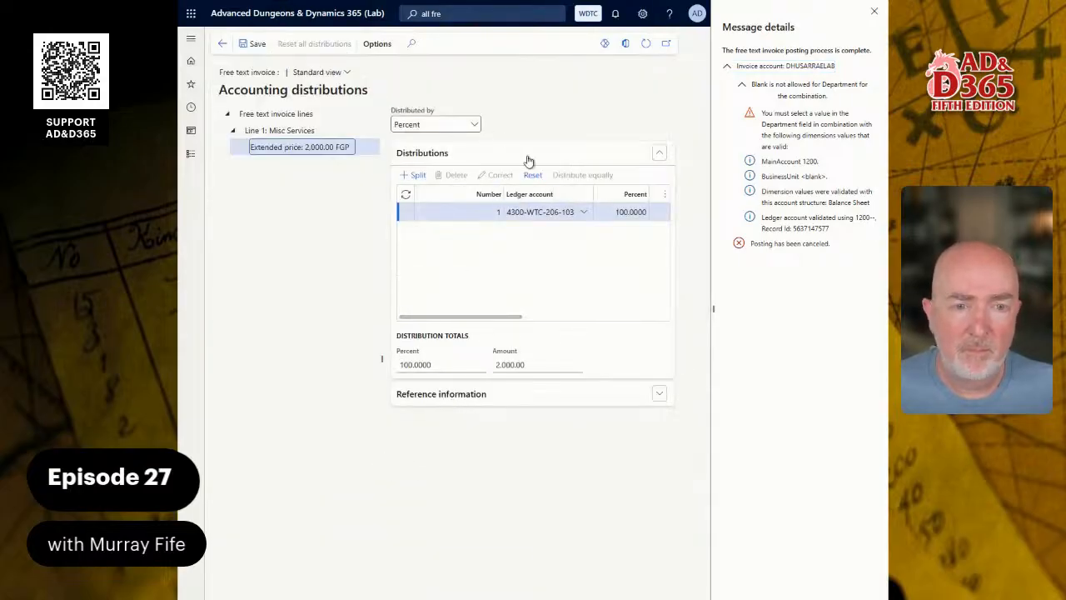
{"action": "left_click", "coordinate": [581, 214]}
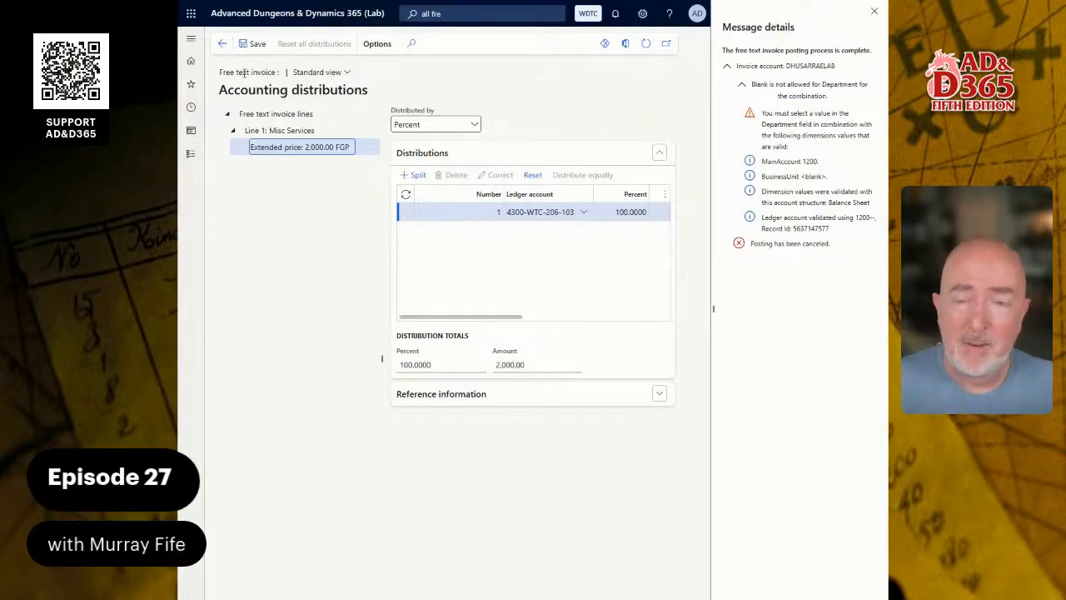
{"action": "left_click", "coordinate": [190, 153]}
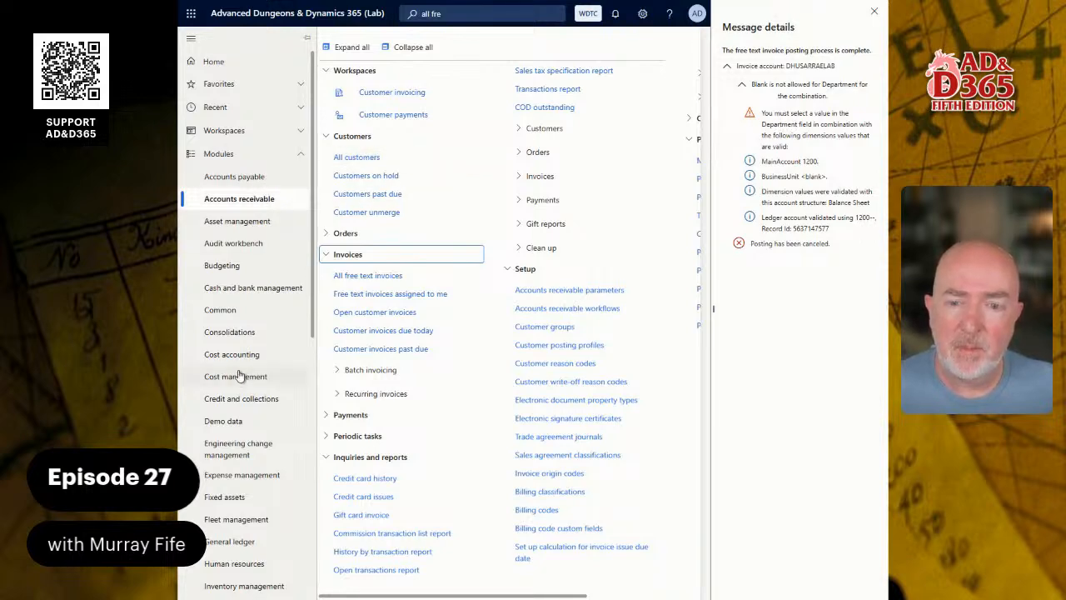
Open the Balance Sheet structure from General ledger's Configure account structures page.
{"action": "scroll", "coordinate": [274, 400], "scroll_direction": "down", "scroll_amount": 3}
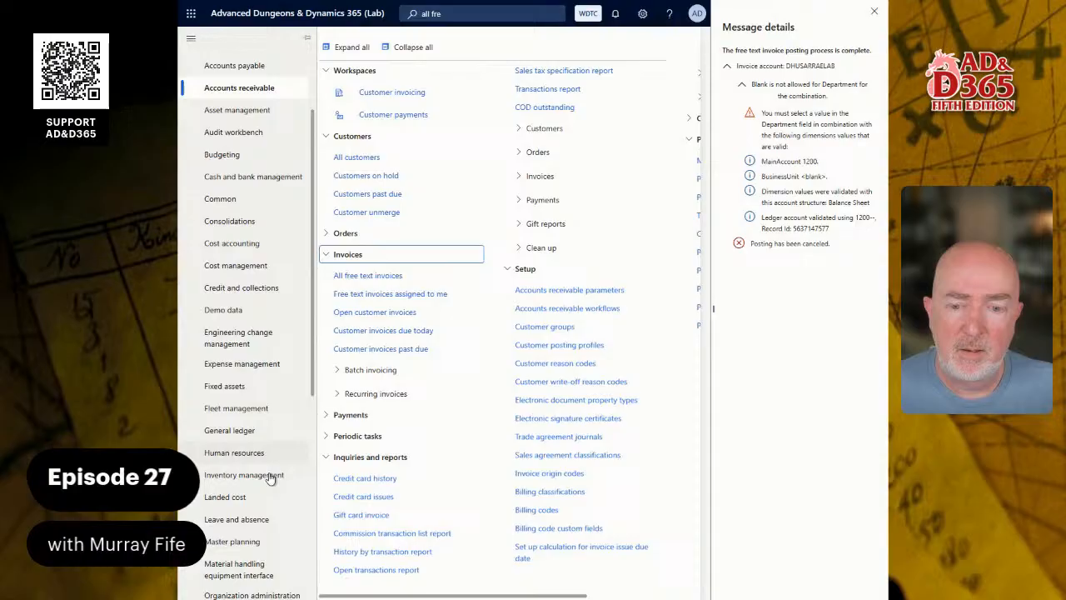
{"action": "left_click", "coordinate": [242, 431]}
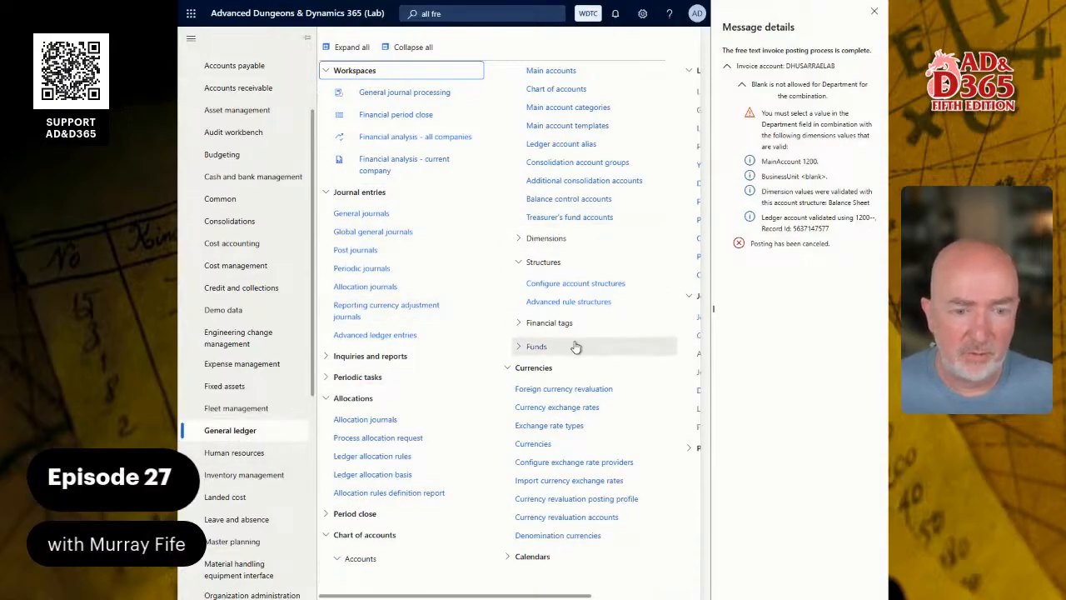
{"action": "left_click", "coordinate": [609, 285]}
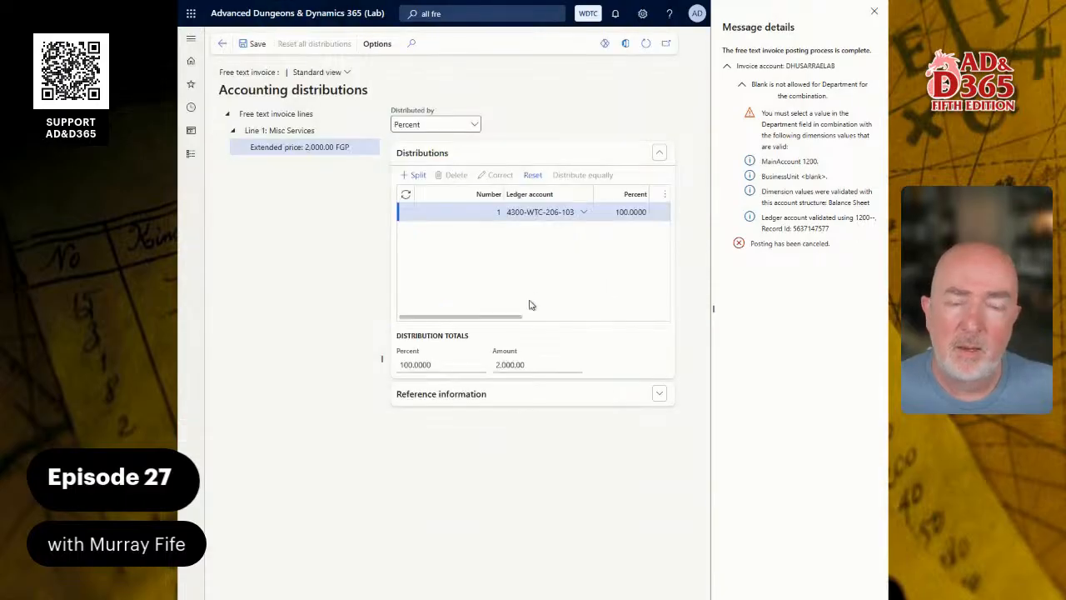
{"action": "left_click", "coordinate": [265, 236]}
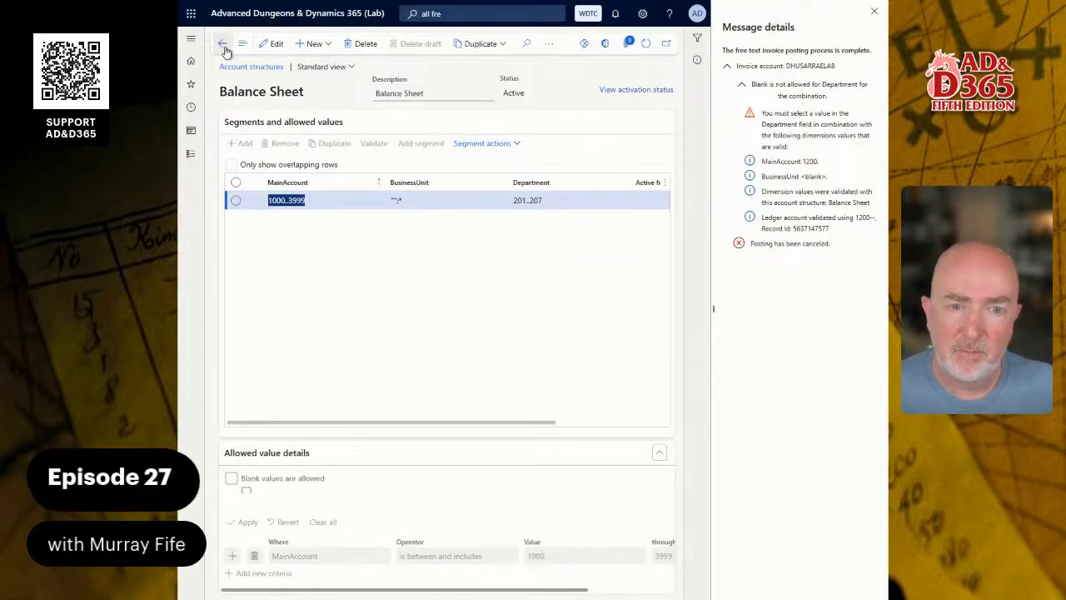
Replace the Balance Sheet Department criterion 201..207 with any value ('*'), allowing blanks.
{"action": "left_click", "coordinate": [533, 202]}
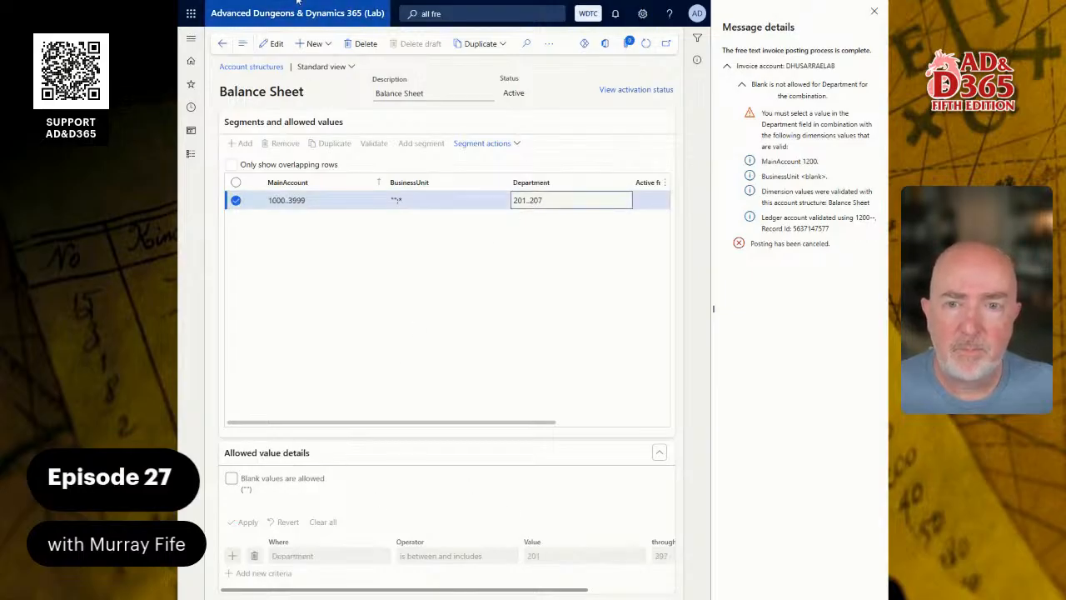
{"action": "left_click", "coordinate": [273, 43]}
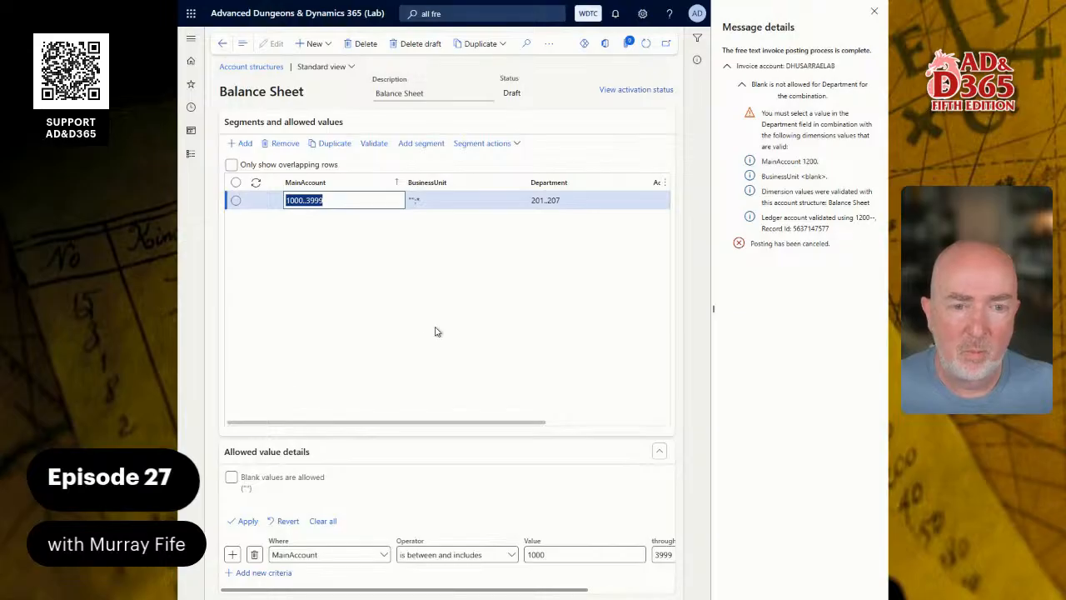
{"action": "left_click", "coordinate": [556, 201]}
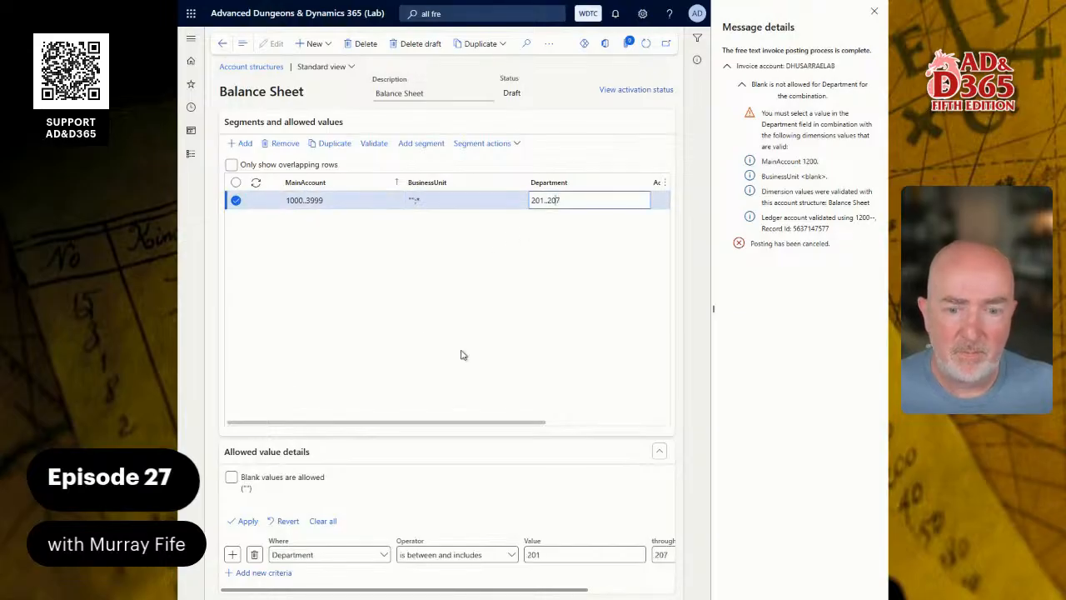
{"action": "left_click", "coordinate": [254, 554]}
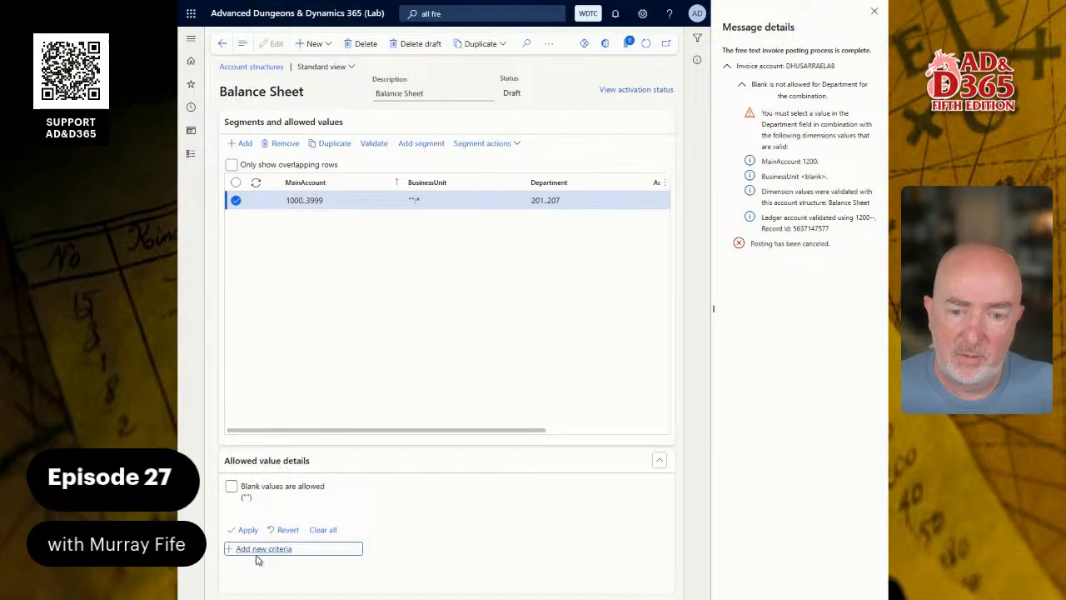
{"action": "left_click", "coordinate": [232, 493]}
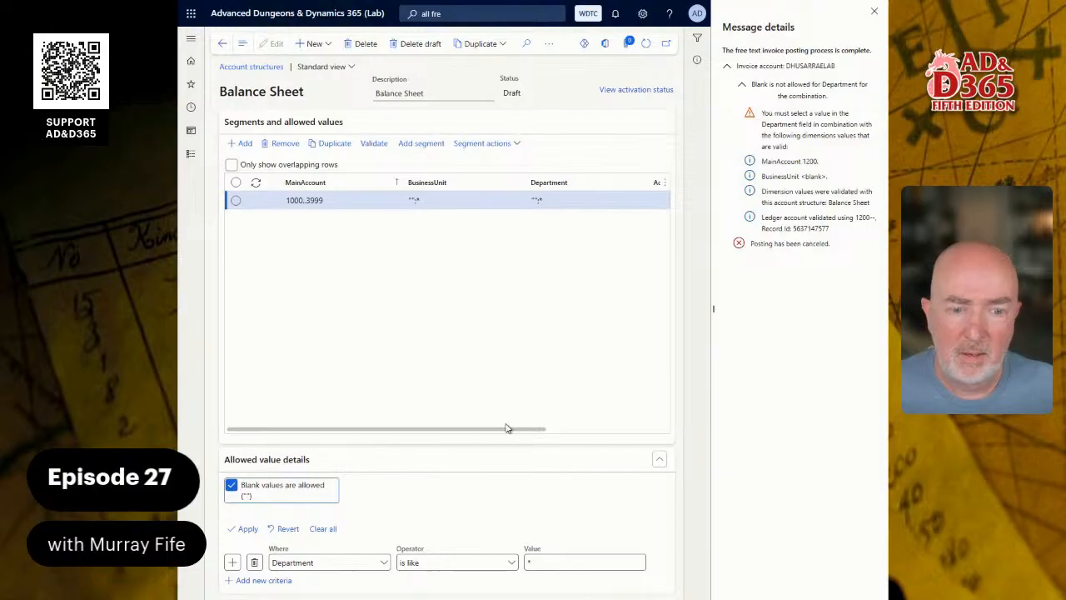
{"action": "left_click_drag", "start_coordinate": [506, 431], "coordinate": [376, 440]}
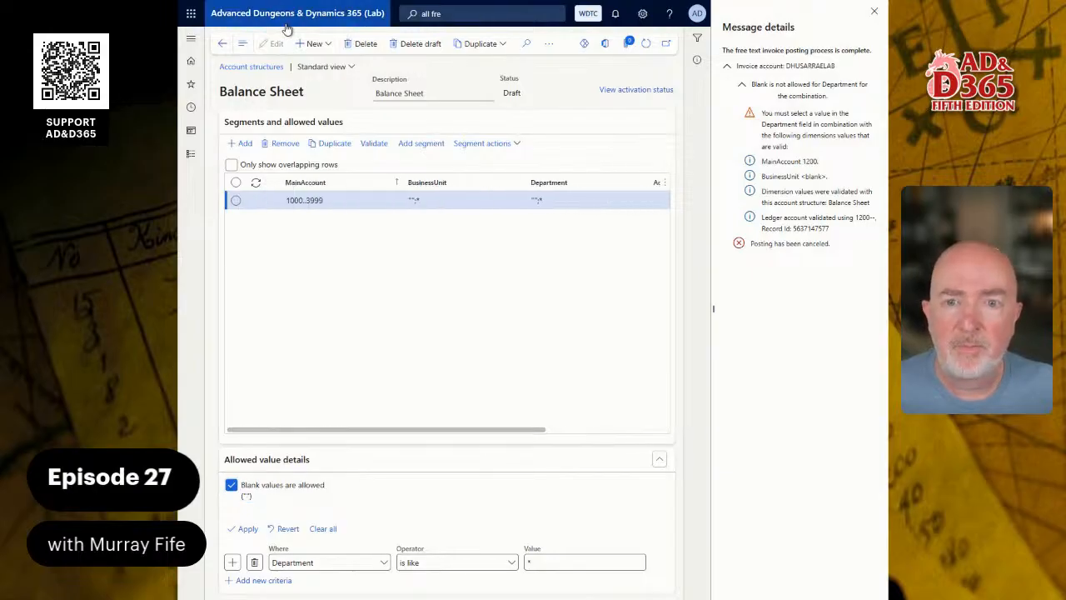
Open Profit and Loss for editing and let its Department accept any or blank values.
{"action": "left_click", "coordinate": [222, 44]}
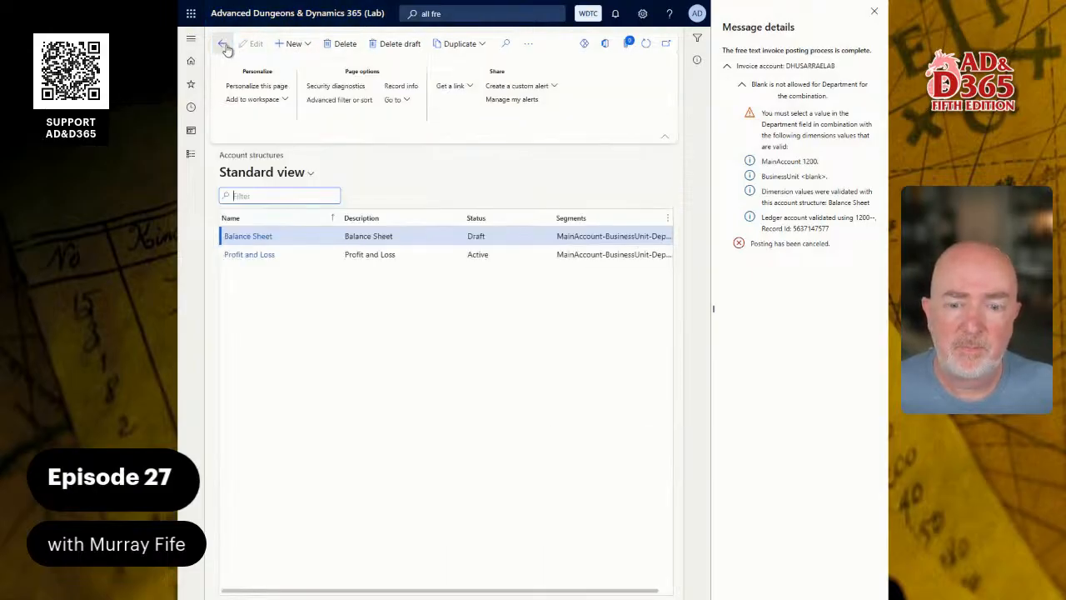
{"action": "left_click", "coordinate": [356, 255]}
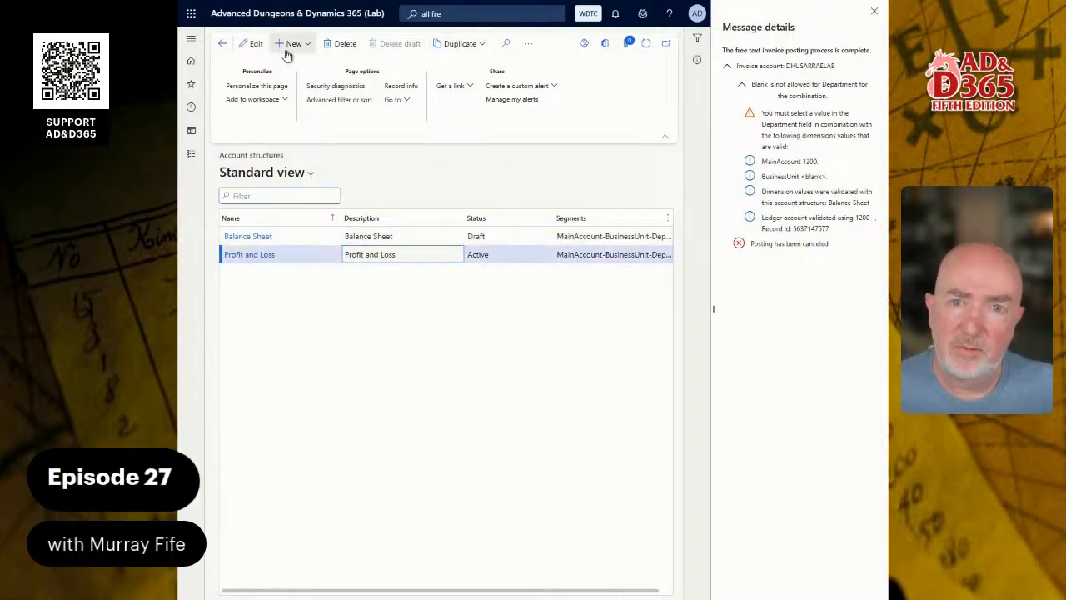
{"action": "left_click", "coordinate": [264, 255]}
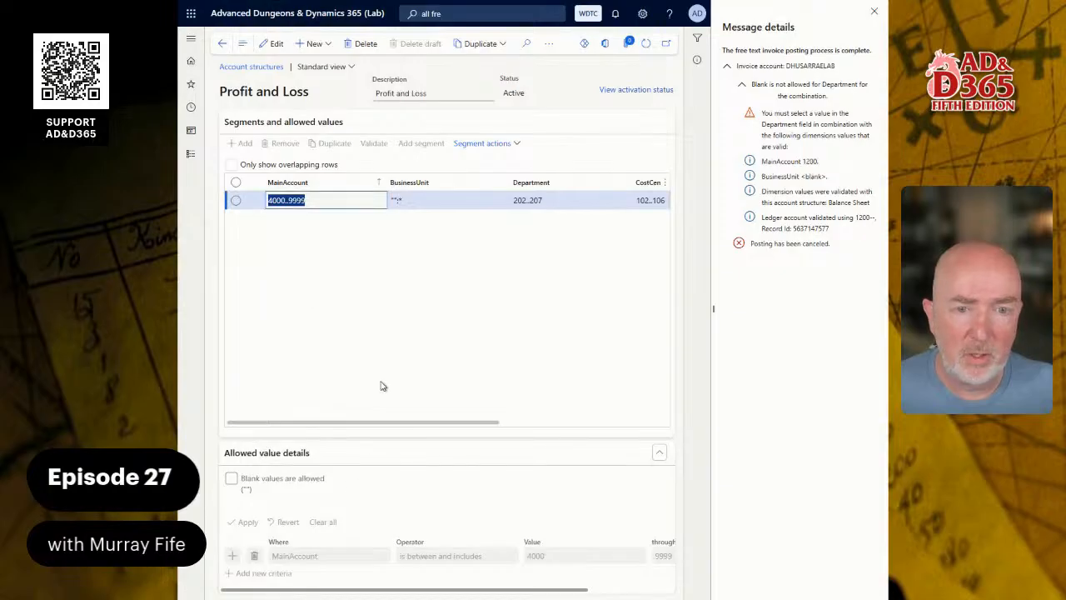
{"action": "left_click", "coordinate": [271, 43]}
{"action": "left_click", "coordinate": [552, 201]}
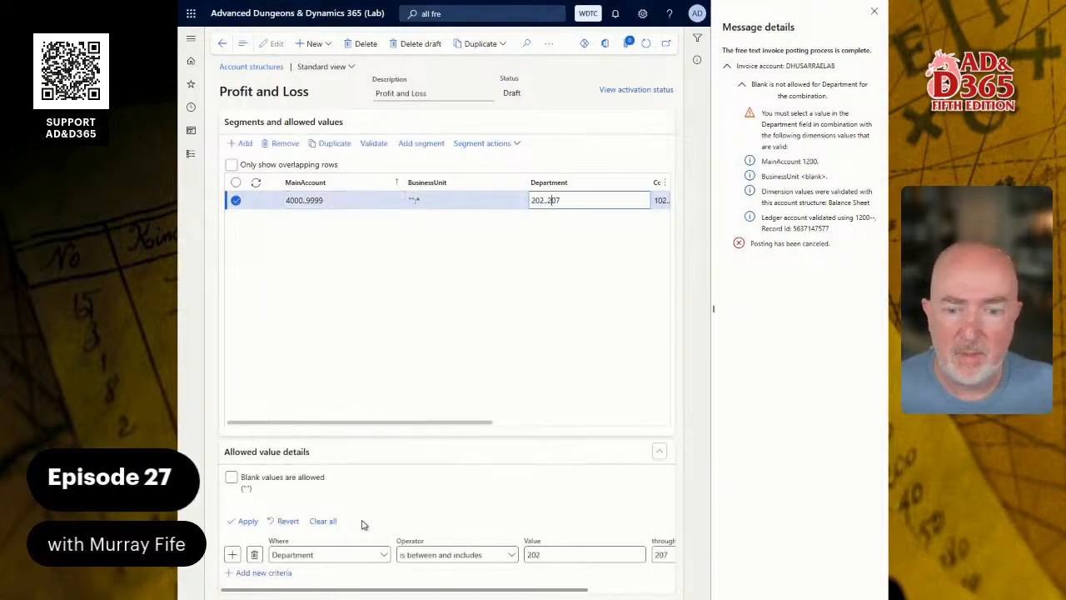
{"action": "left_click", "coordinate": [254, 555]}
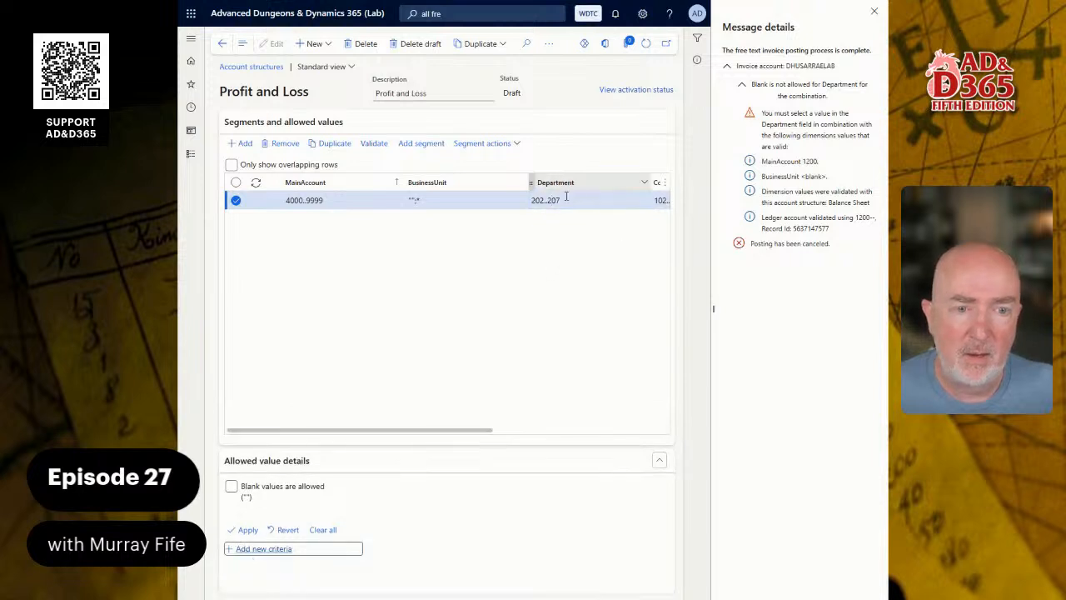
{"action": "left_click", "coordinate": [231, 486]}
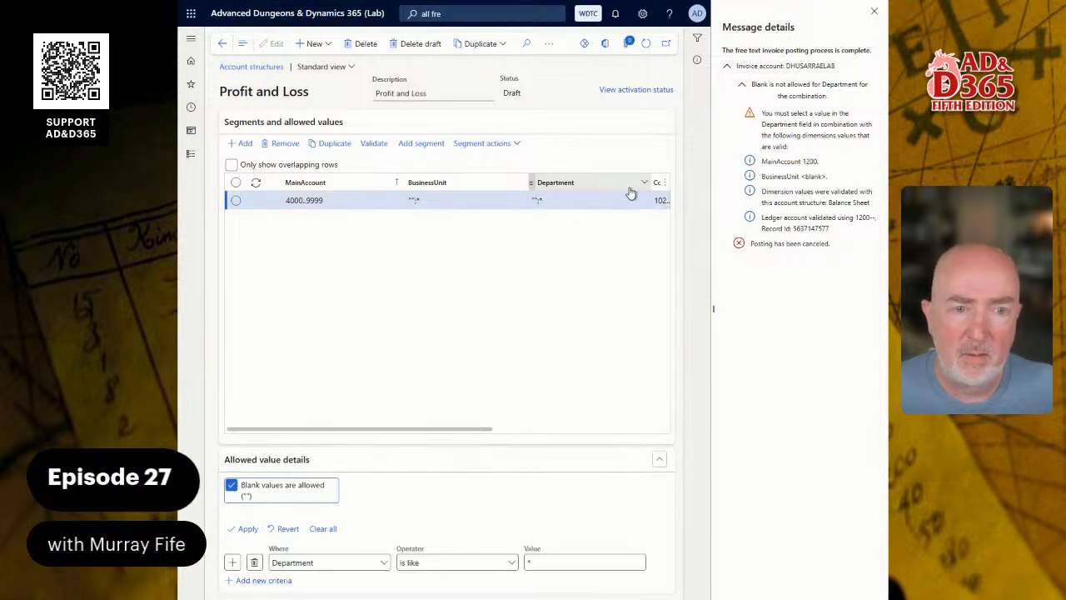
Let the CostCenter accept any or blank values, then return to the structures list.
{"action": "left_click", "coordinate": [659, 200]}
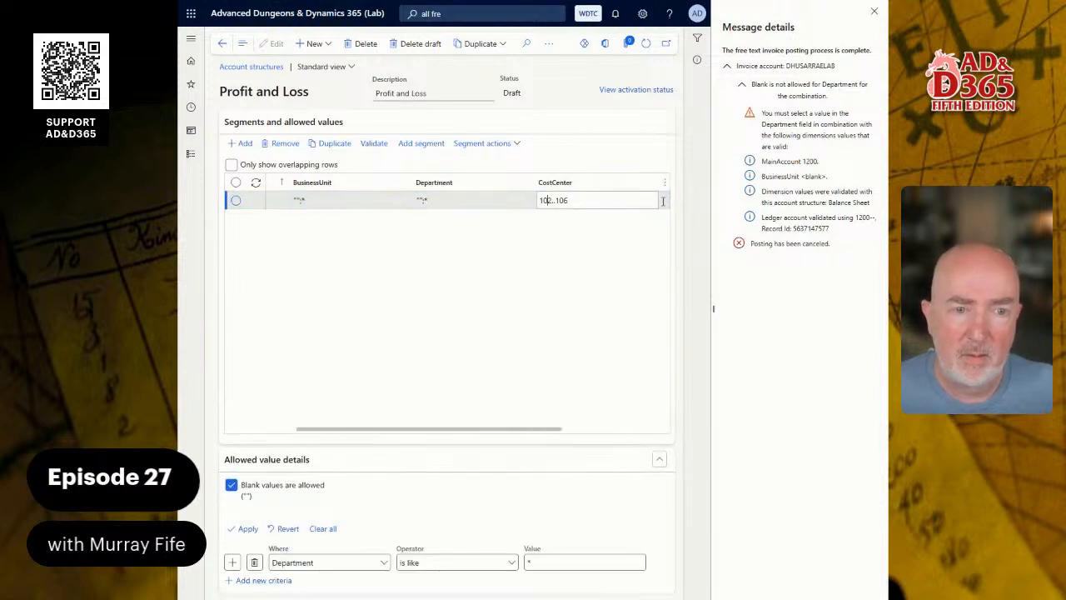
{"action": "left_click", "coordinate": [254, 554]}
{"action": "left_click", "coordinate": [231, 487]}
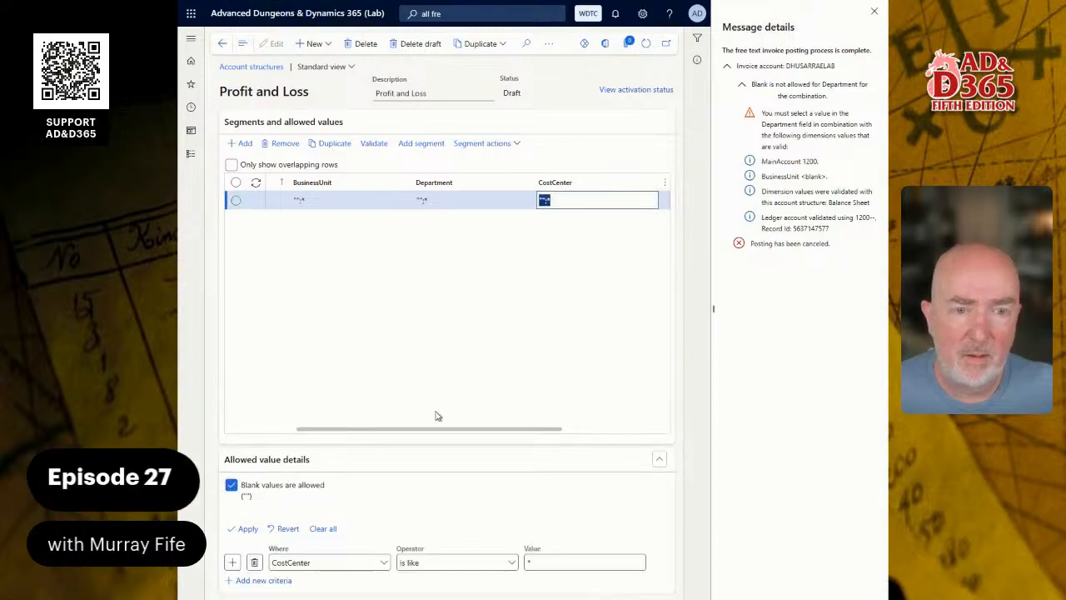
{"action": "left_click_drag", "start_coordinate": [472, 425], "coordinate": [404, 444]}
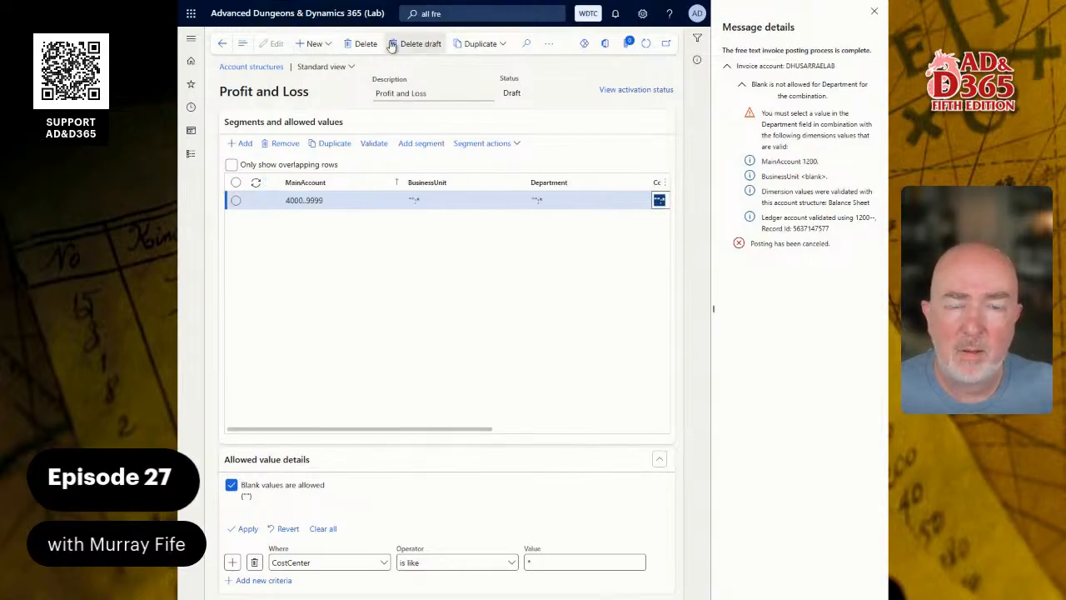
{"action": "left_click", "coordinate": [223, 44]}
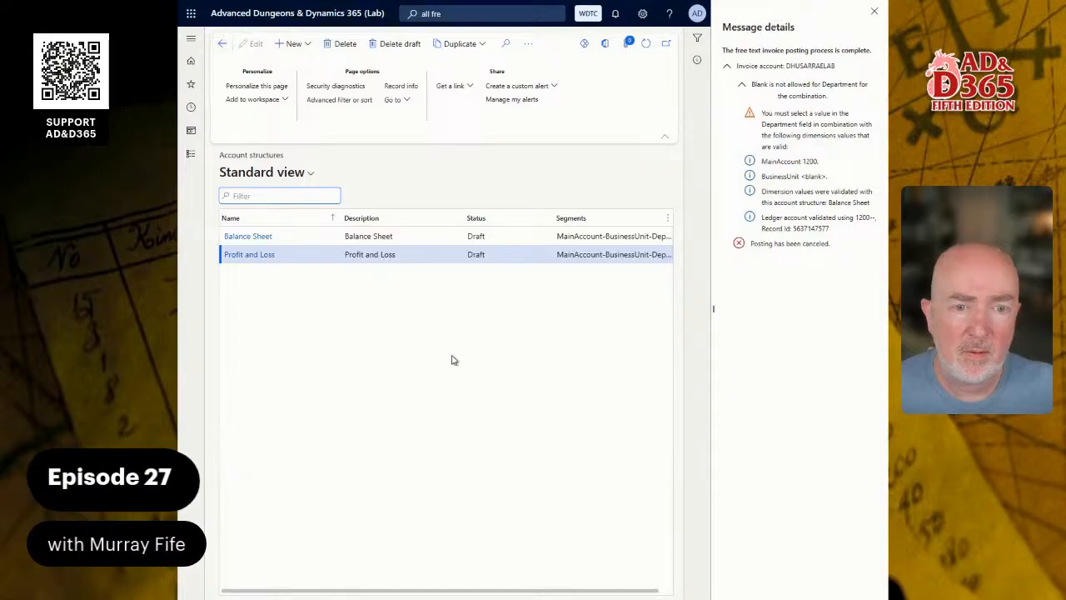
Validate and activate the Balance Sheet account structure.
{"action": "left_click", "coordinate": [417, 237]}
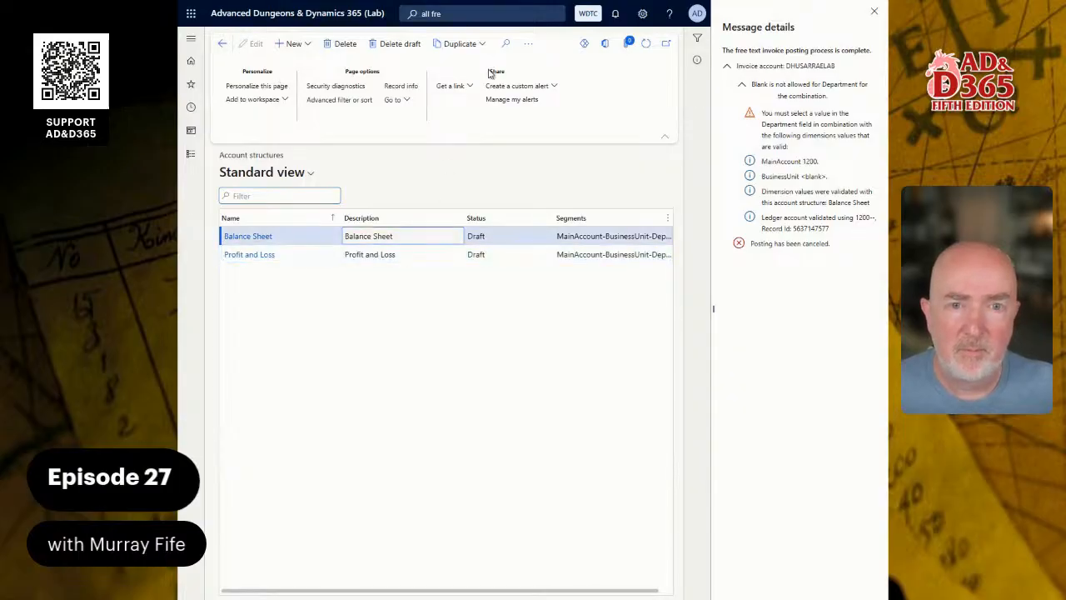
{"action": "left_click", "coordinate": [529, 44]}
{"action": "left_click", "coordinate": [541, 96]}
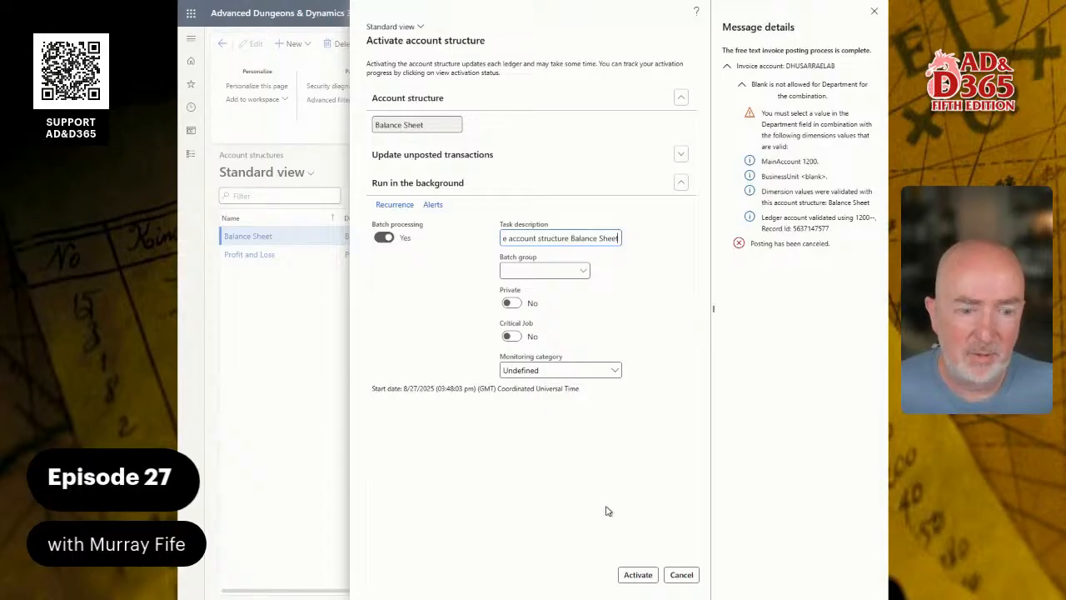
{"action": "left_click", "coordinate": [635, 573]}
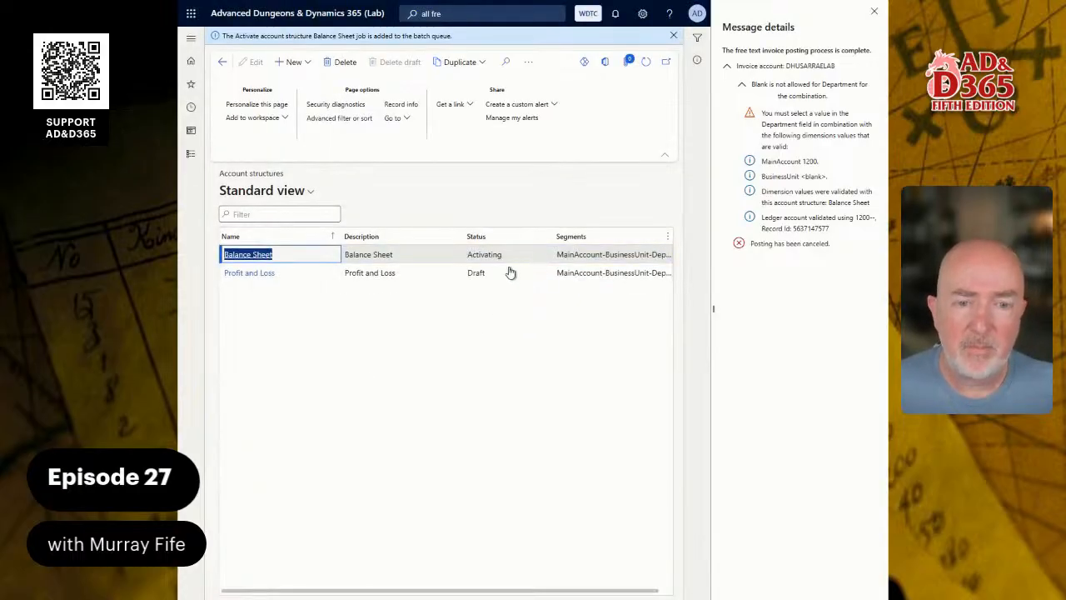
Validate and activate Profit and Loss, then refresh to confirm it shows Active.
{"action": "left_click", "coordinate": [500, 277]}
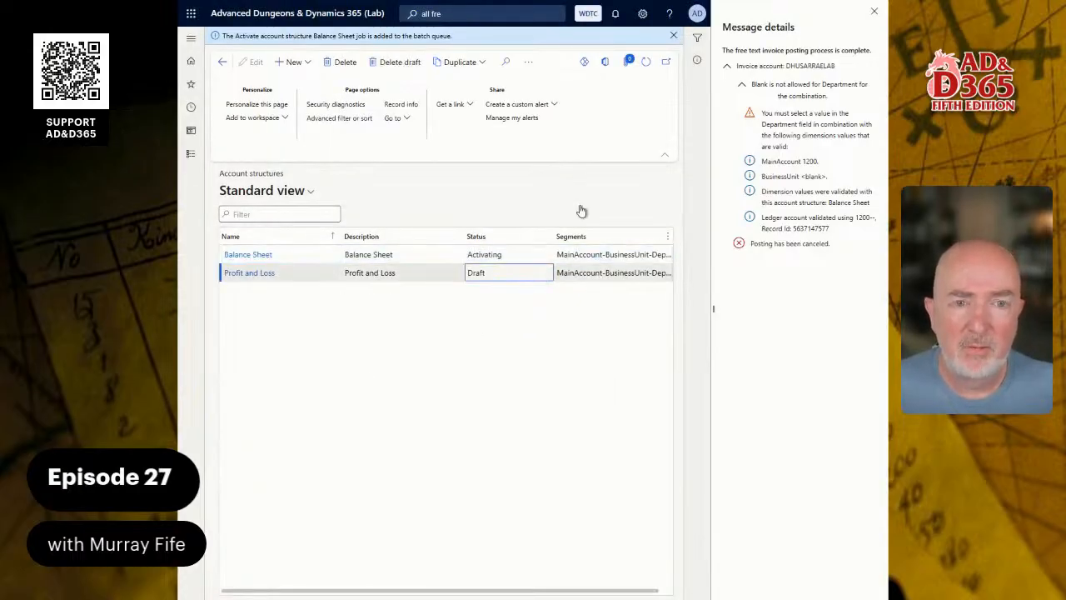
{"action": "left_click", "coordinate": [528, 64]}
{"action": "left_click", "coordinate": [542, 98]}
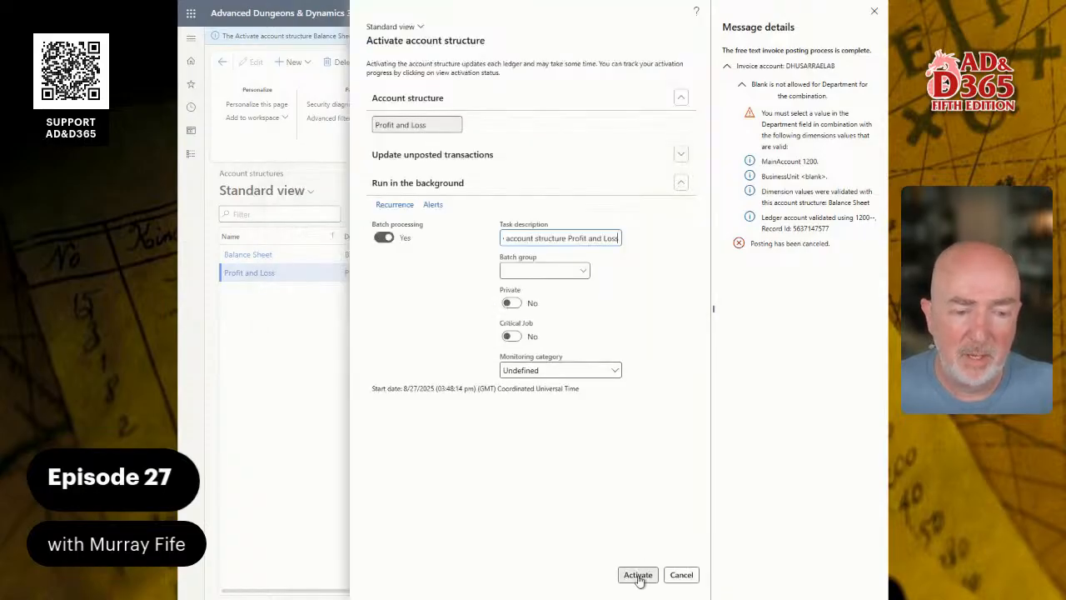
{"action": "left_click", "coordinate": [638, 574]}
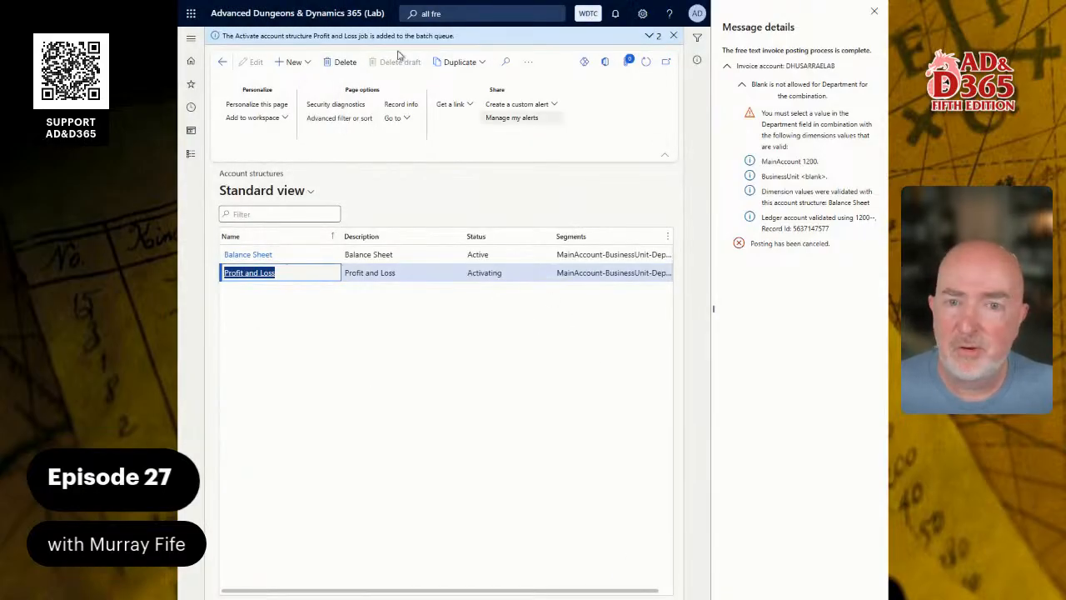
{"action": "left_click", "coordinate": [646, 63]}
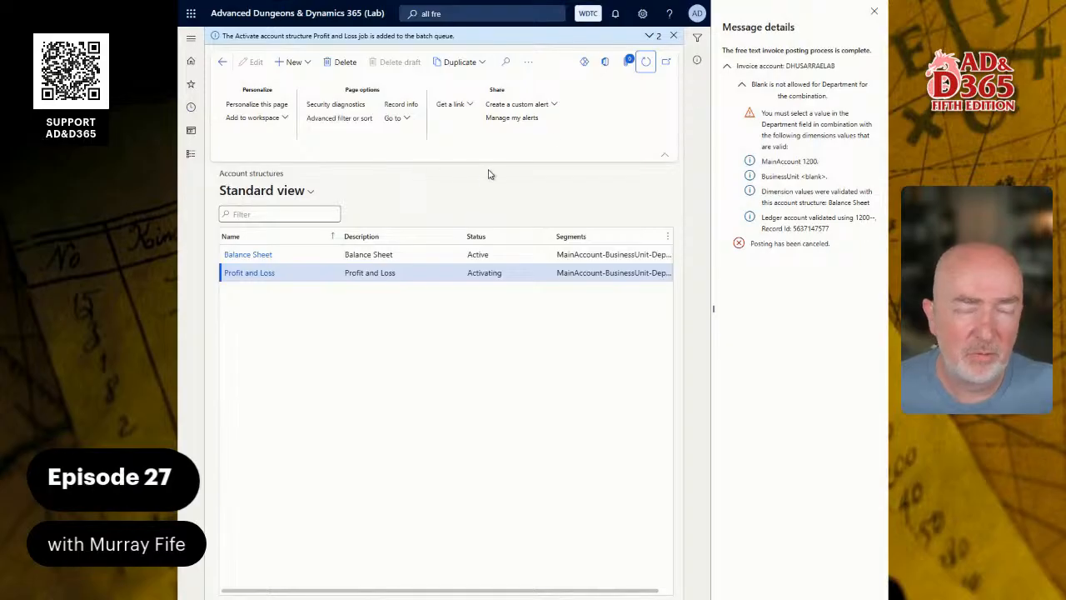
{"action": "left_click", "coordinate": [647, 65]}
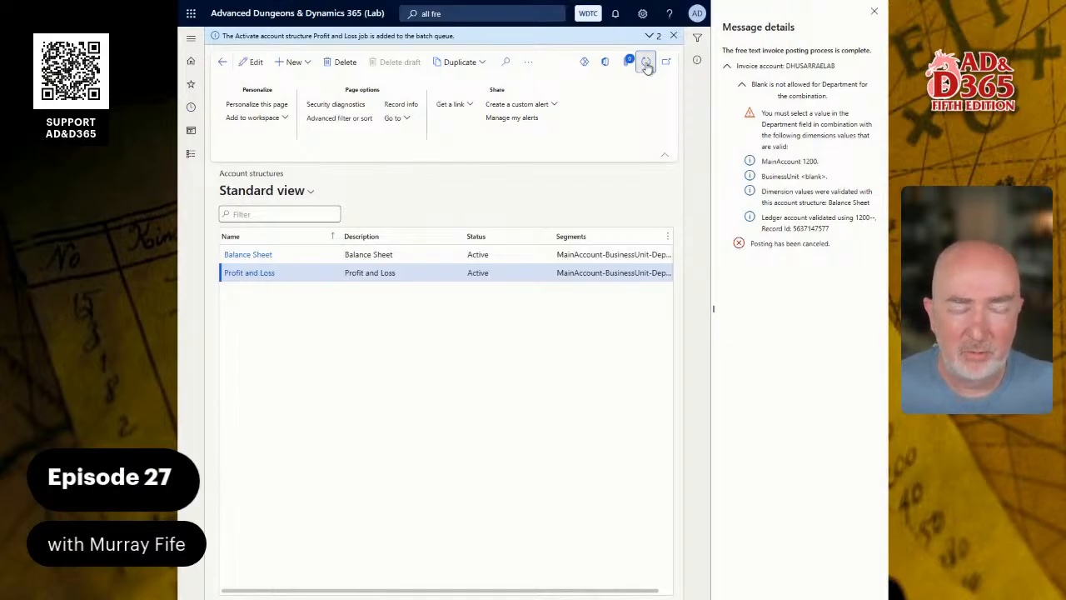
{"action": "left_click", "coordinate": [191, 157]}
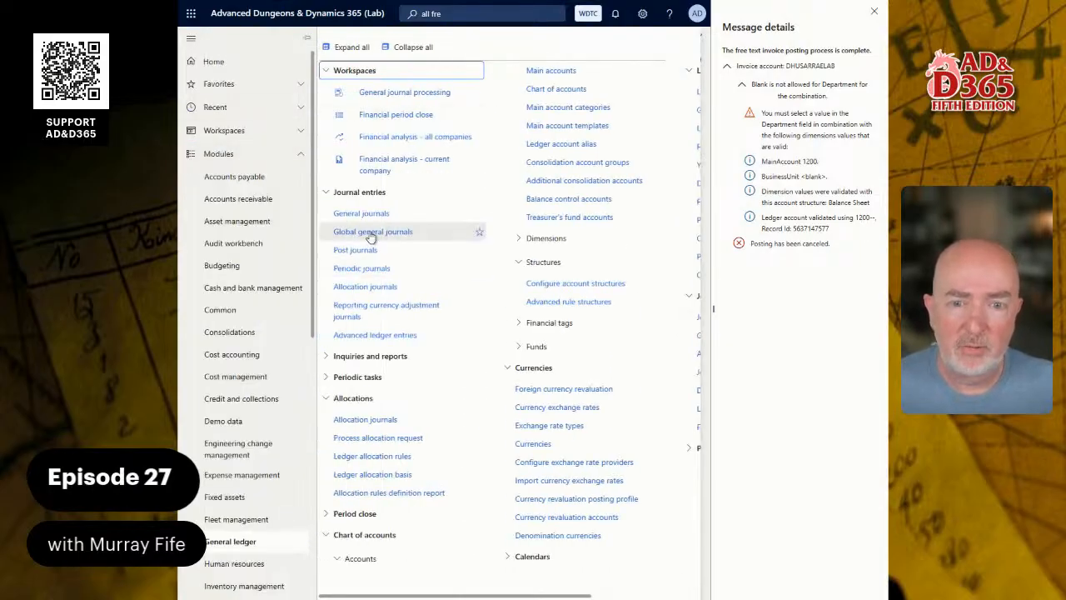
Post the Not posted invoice from All free text invoices and dismiss the old error messages.
{"action": "left_click", "coordinate": [255, 200]}
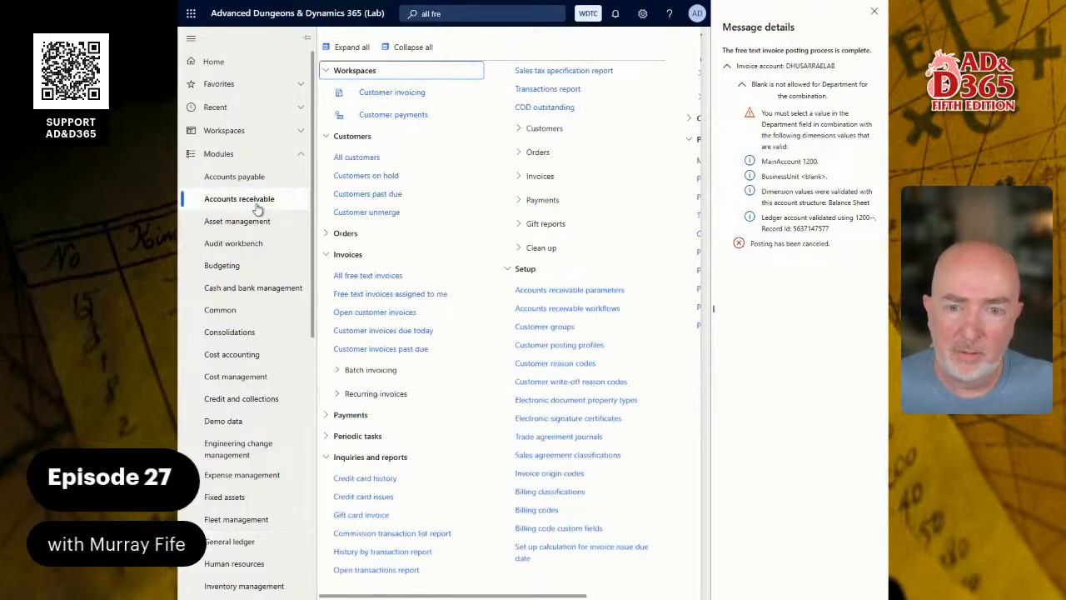
{"action": "left_click", "coordinate": [372, 275]}
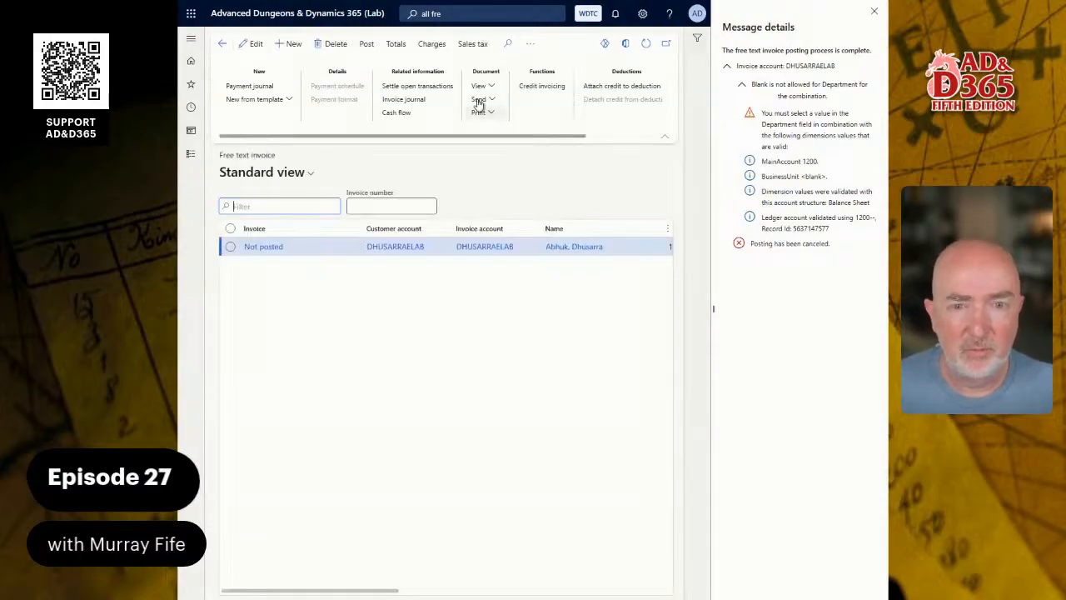
{"action": "left_click", "coordinate": [292, 255]}
{"action": "left_click", "coordinate": [367, 44]}
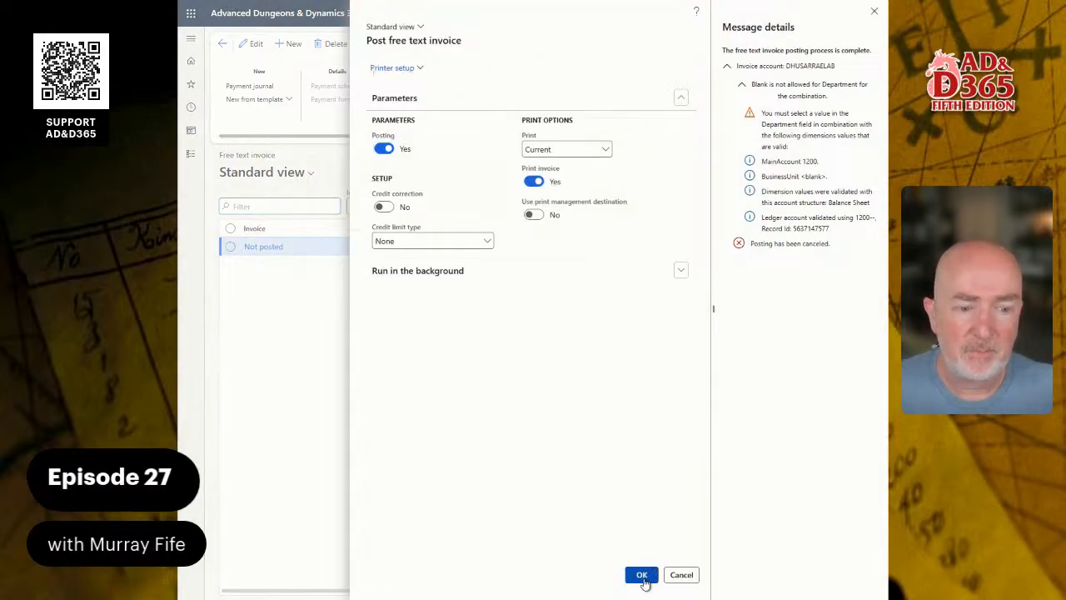
{"action": "left_click", "coordinate": [639, 574]}
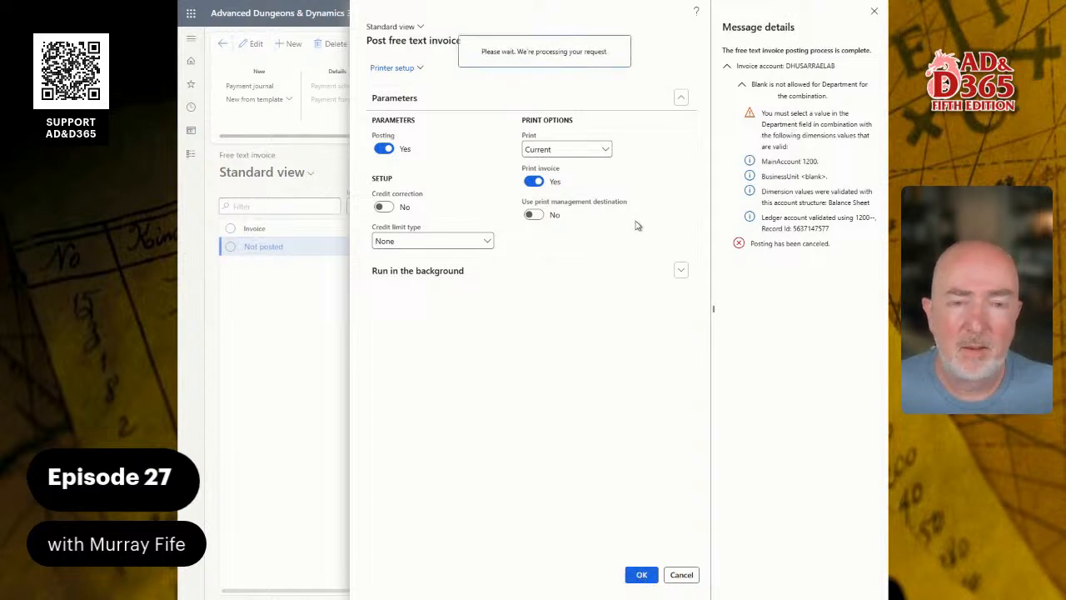
{"action": "left_click", "coordinate": [874, 11]}
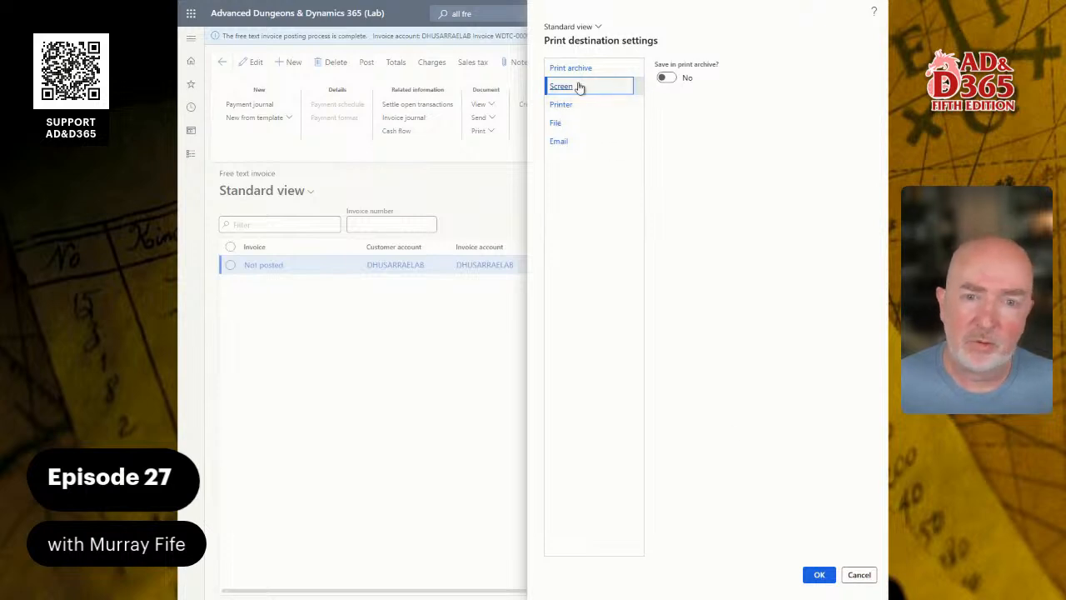
Keep Screen as the print destination and confirm so the posted invoice printout generates.
{"action": "left_click", "coordinate": [823, 576]}
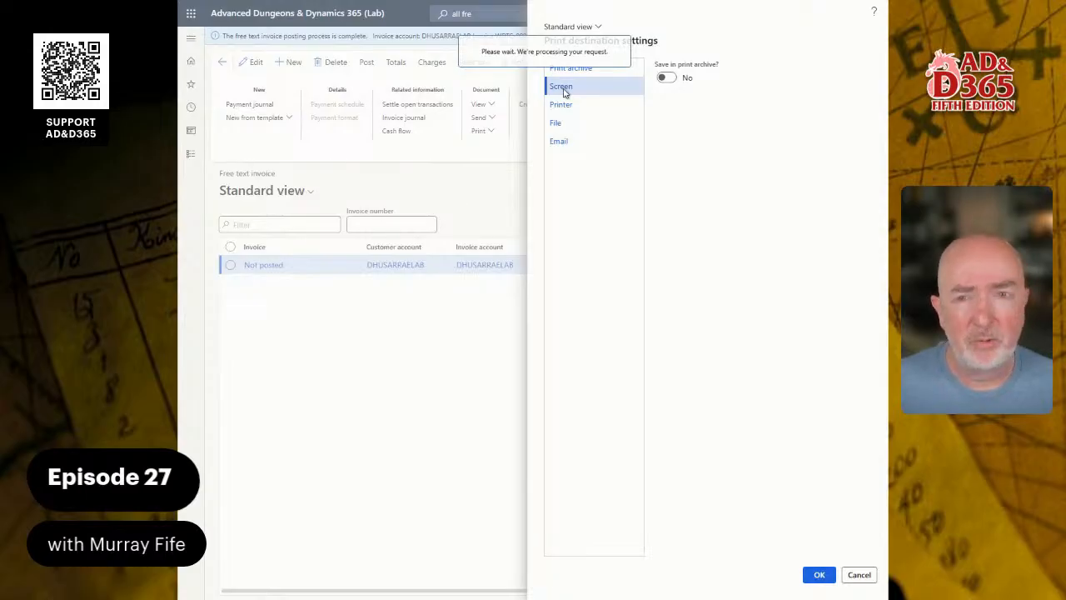
{"action": "mouse_move", "coordinate": [296, 1]}
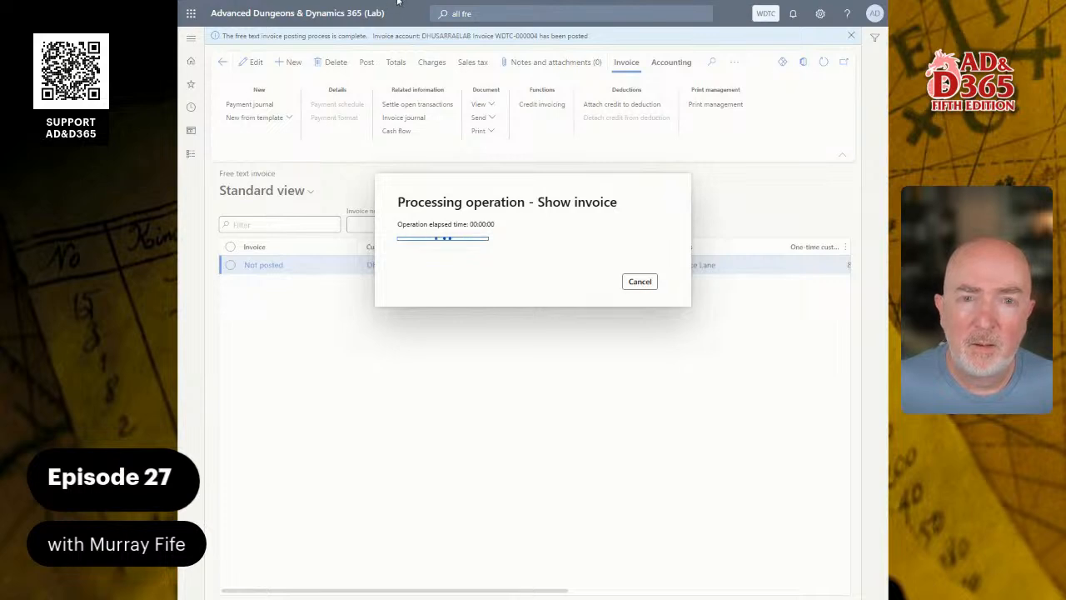
Start a new session in the other Finance and Operations tab, then return to the invoice tab.
{"action": "mouse_move", "coordinate": [395, 5]}
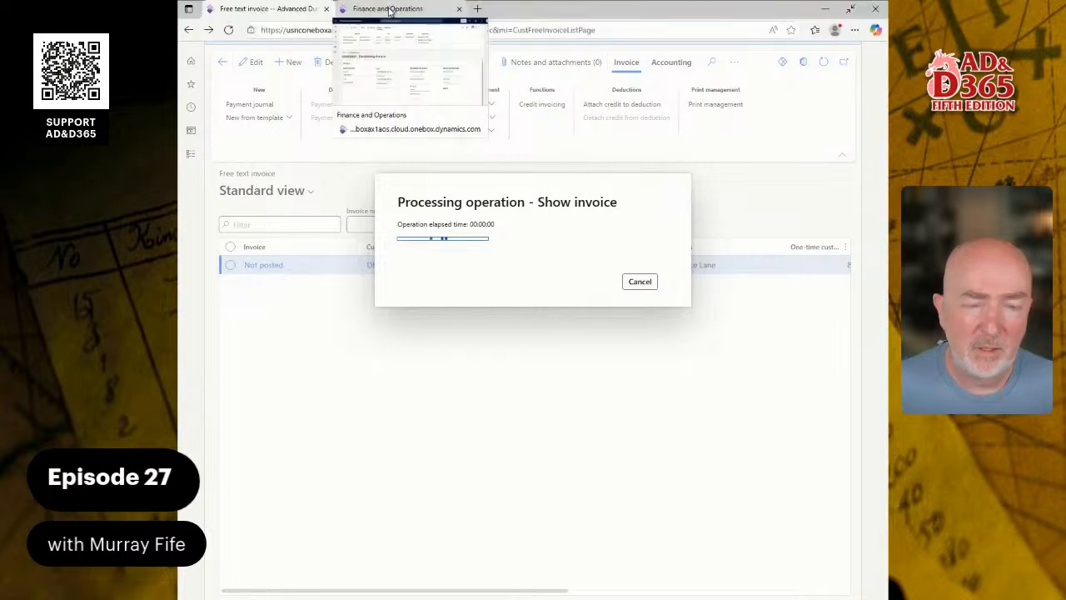
{"action": "left_click", "coordinate": [389, 10]}
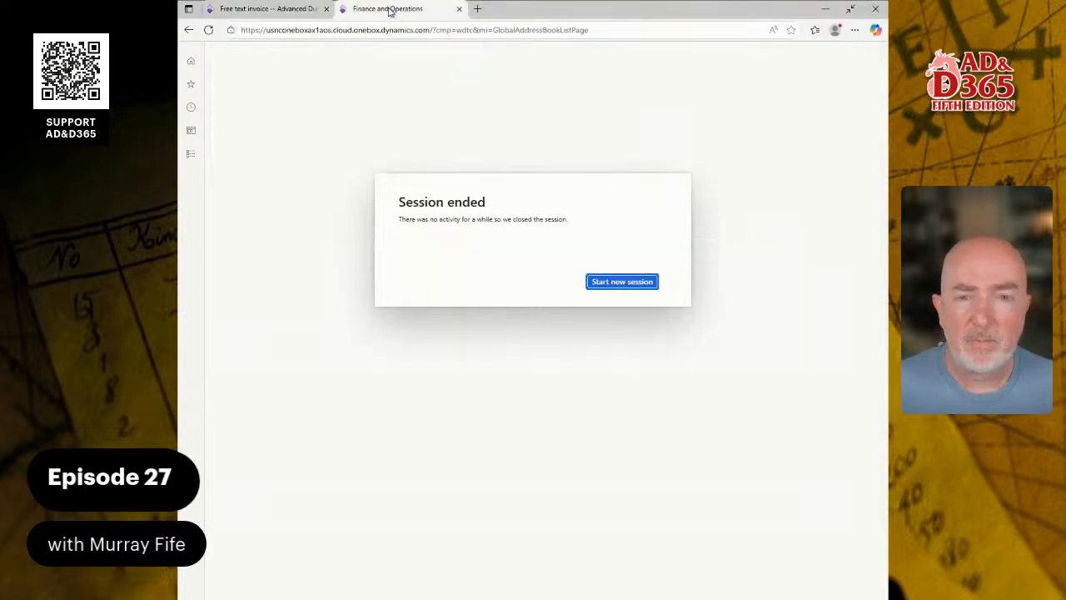
{"action": "left_click", "coordinate": [603, 281]}
{"action": "left_click", "coordinate": [288, 10]}
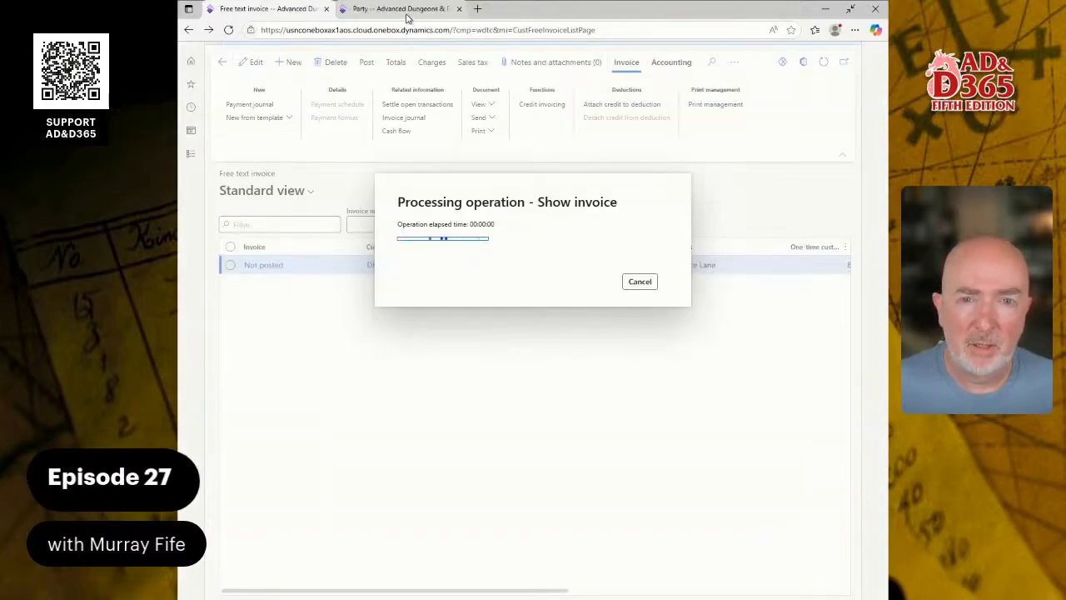
Close the posting notice, check and close the issues pane, and dismiss both notification bars.
{"action": "mouse_move", "coordinate": [407, 17]}
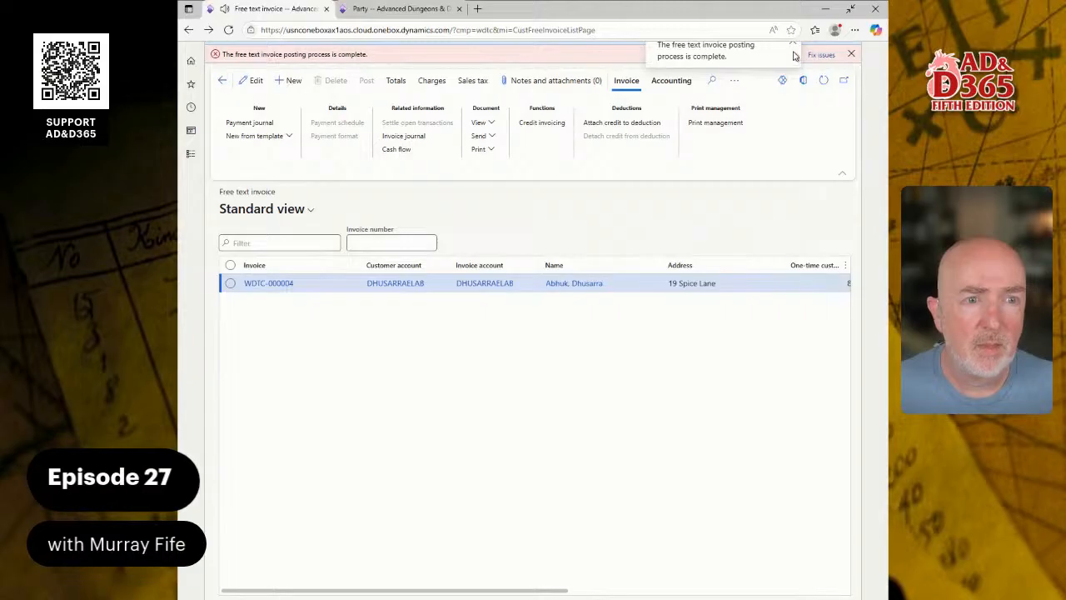
{"action": "left_click", "coordinate": [793, 46]}
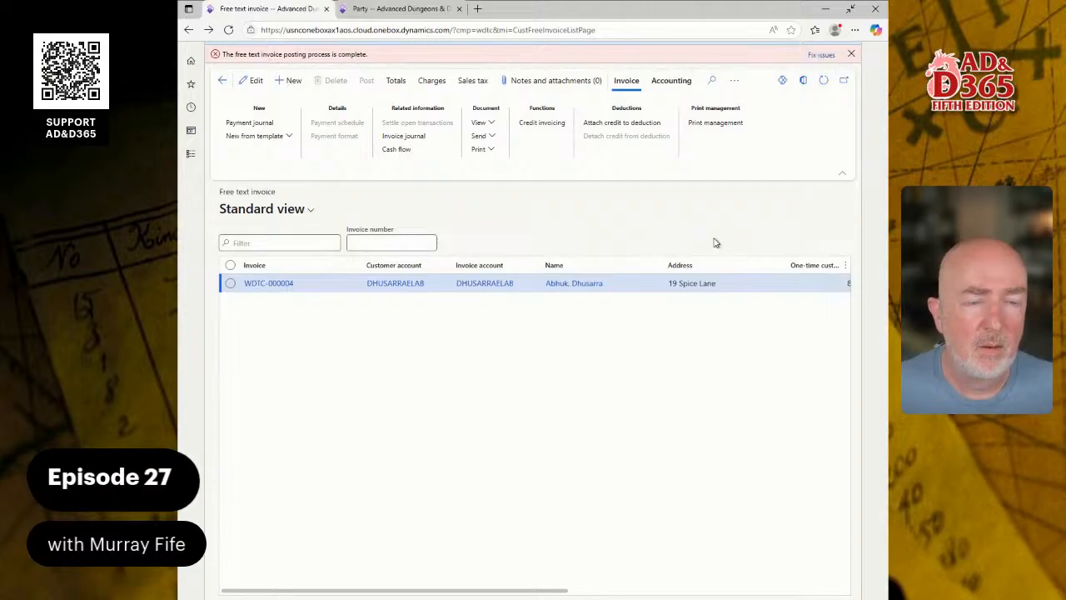
{"action": "left_click", "coordinate": [822, 54]}
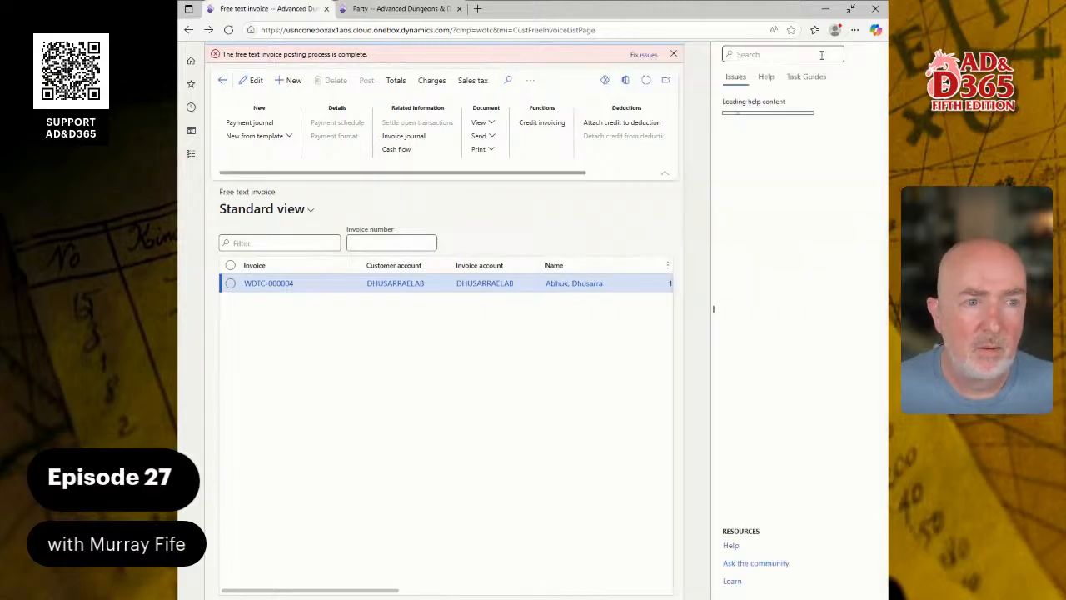
{"action": "left_click", "coordinate": [874, 11]}
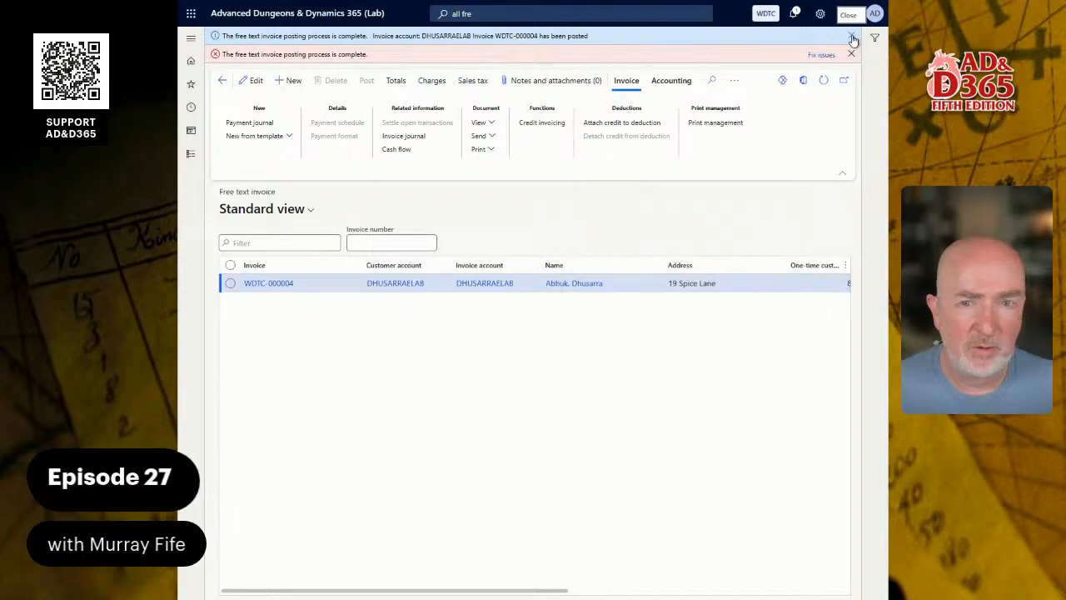
{"action": "left_click", "coordinate": [852, 37]}
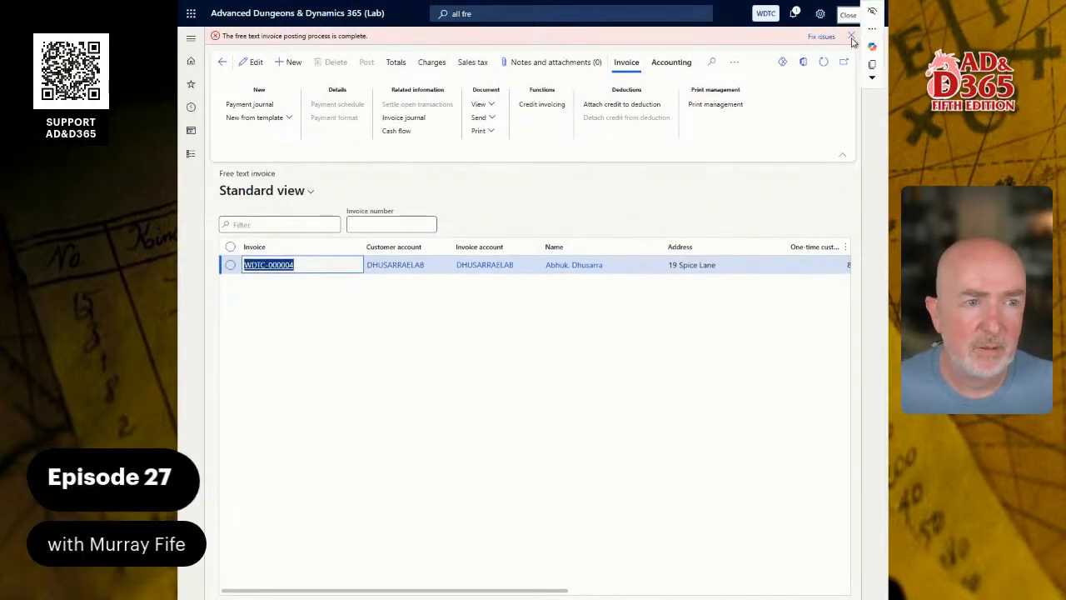
{"action": "left_click", "coordinate": [852, 36]}
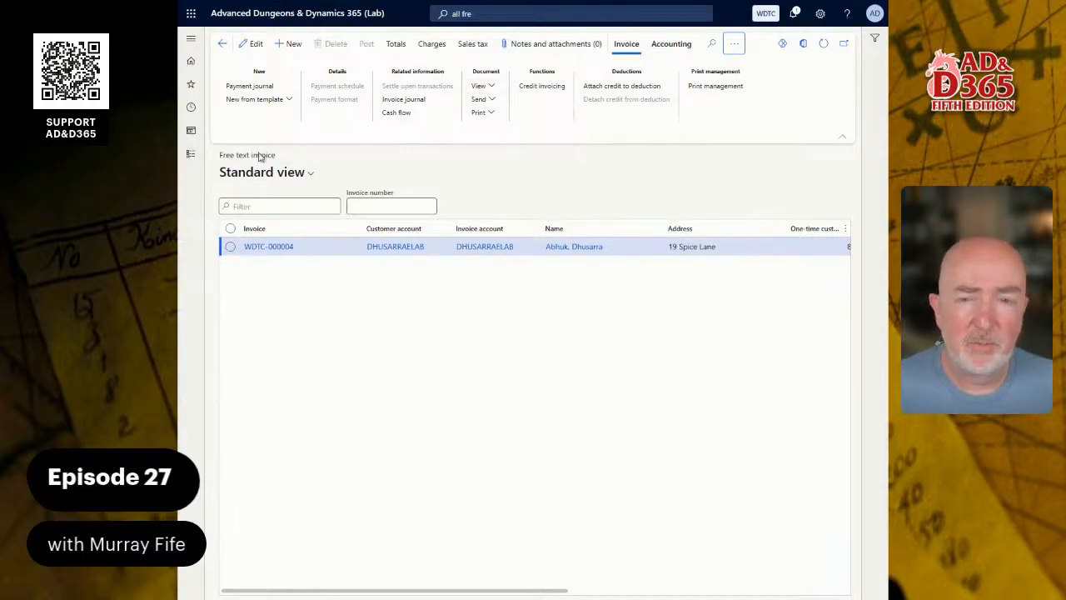
Go to Accounts receivable in the module navigation and open All customers.
{"action": "left_click", "coordinate": [191, 156]}
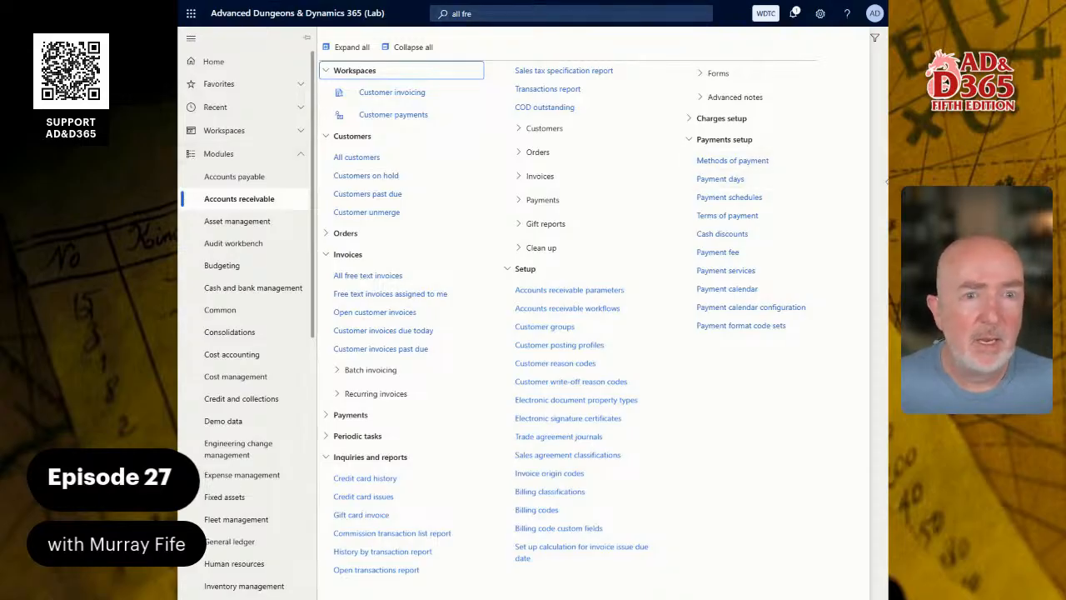
{"action": "left_click", "coordinate": [386, 159]}
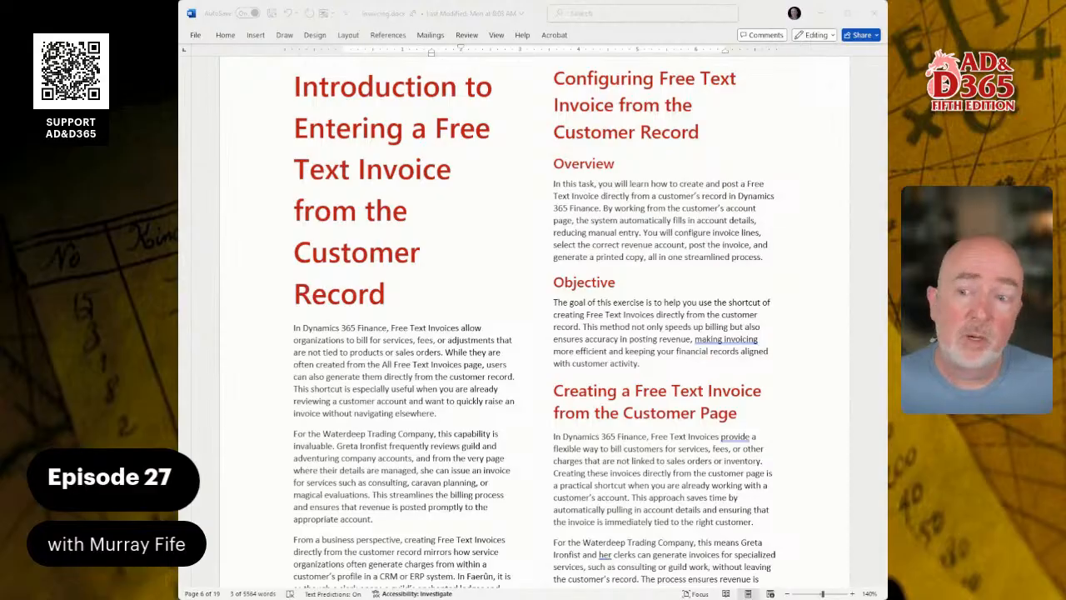
Scroll the Word guide to the 'How to do it...' table, then switch back to Dynamics 365.
{"action": "scroll", "coordinate": [533, 321], "scroll_direction": "down", "scroll_amount": 15}
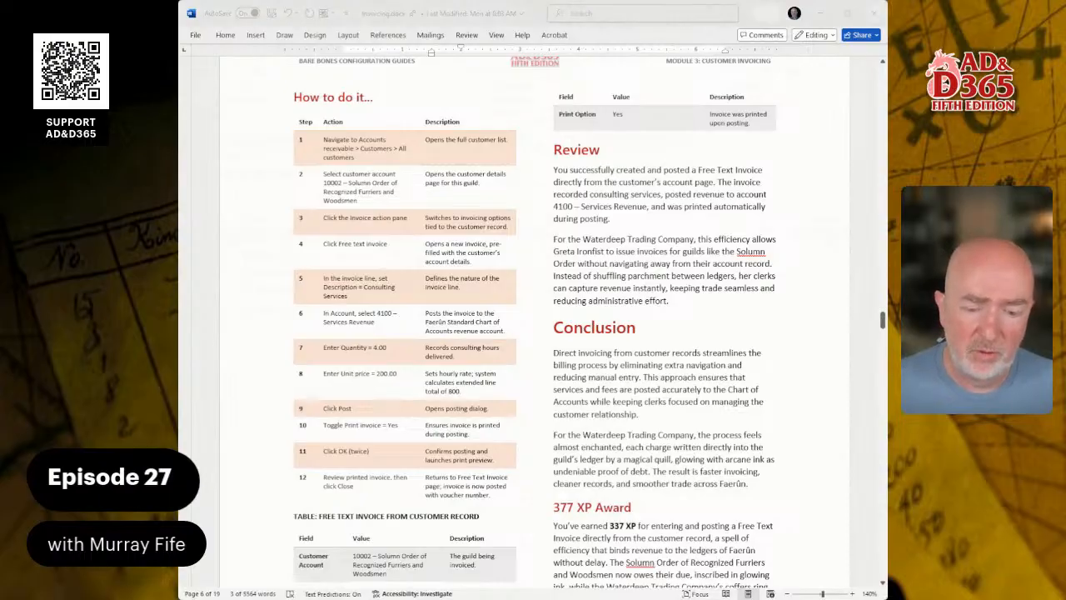
{"action": "key", "text": "alt+Tab"}
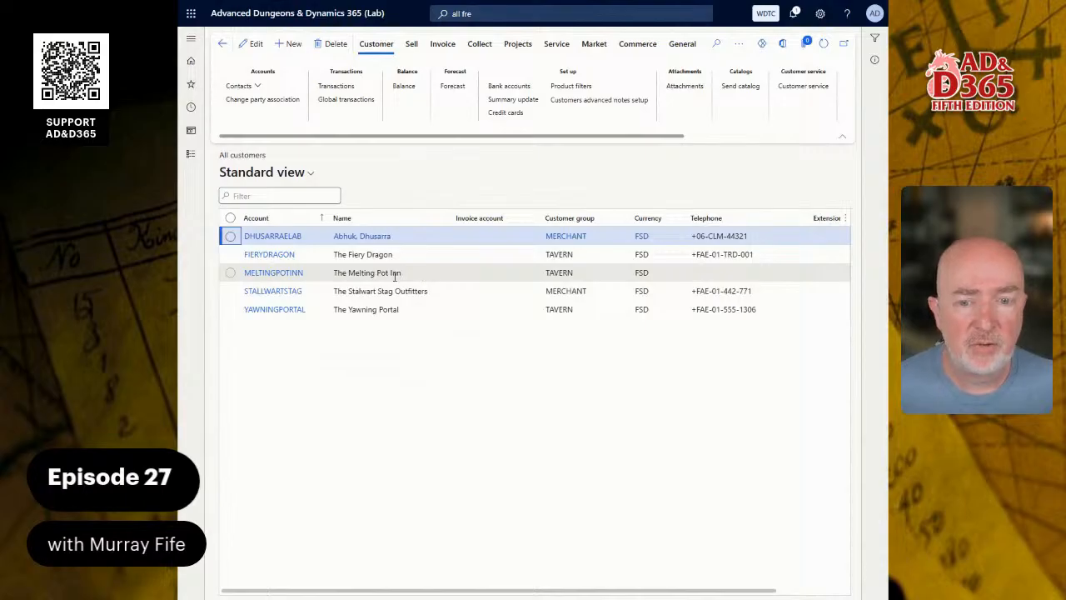
Select customer The Yawning Portal and create a free text invoice from its Invoice actions.
{"action": "left_click", "coordinate": [410, 310]}
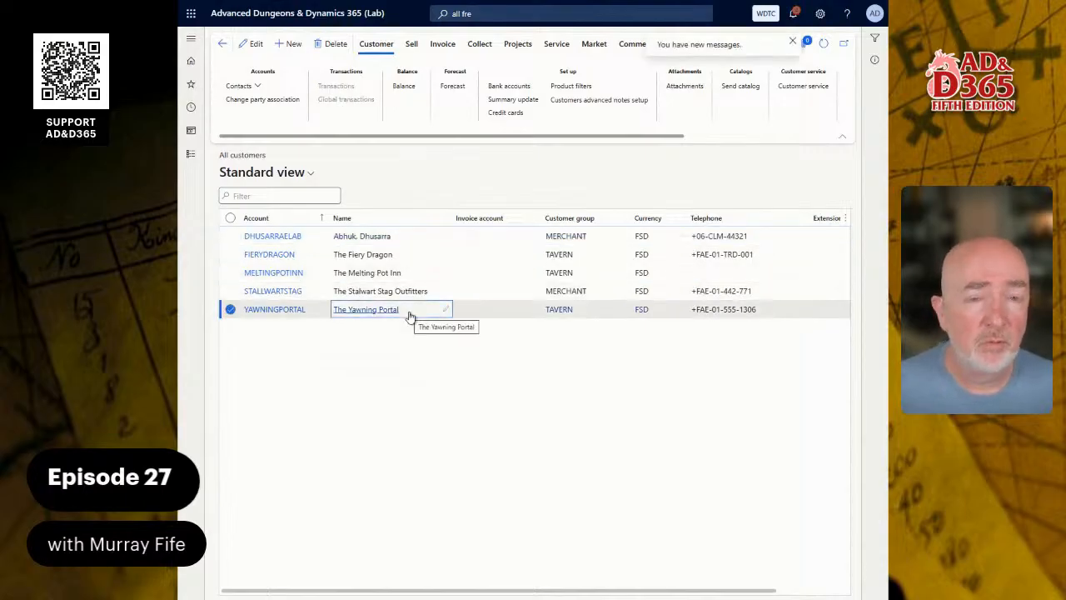
{"action": "left_click", "coordinate": [791, 41]}
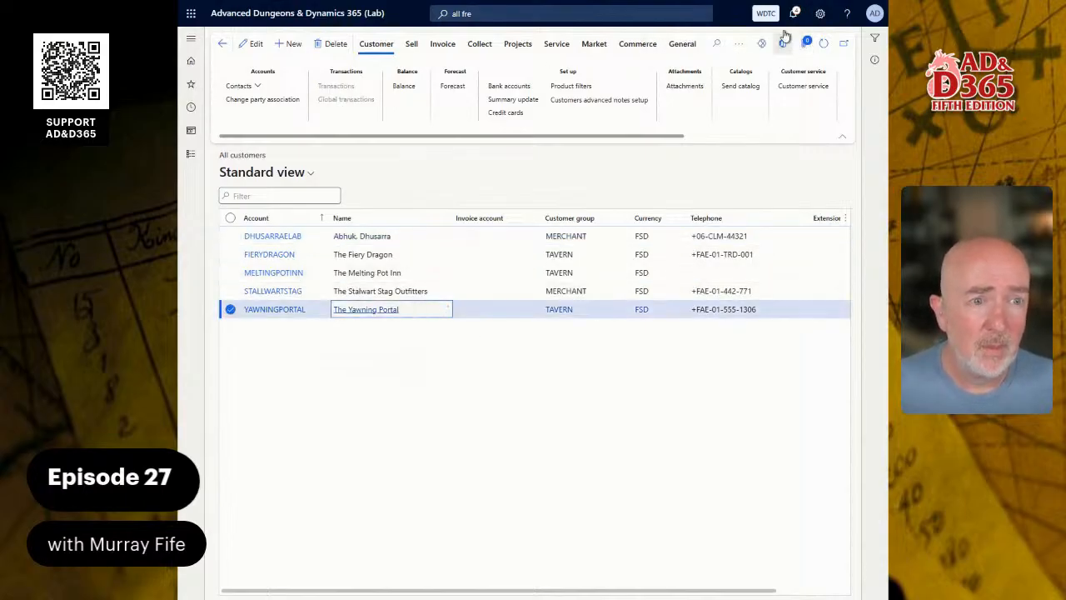
{"action": "left_click", "coordinate": [441, 44]}
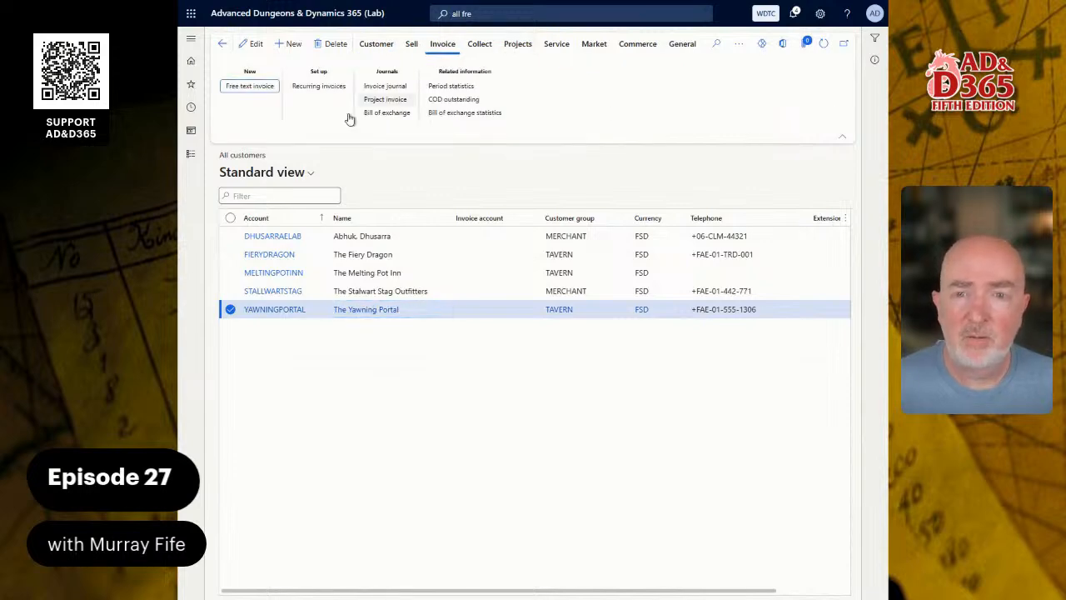
{"action": "left_click", "coordinate": [249, 87]}
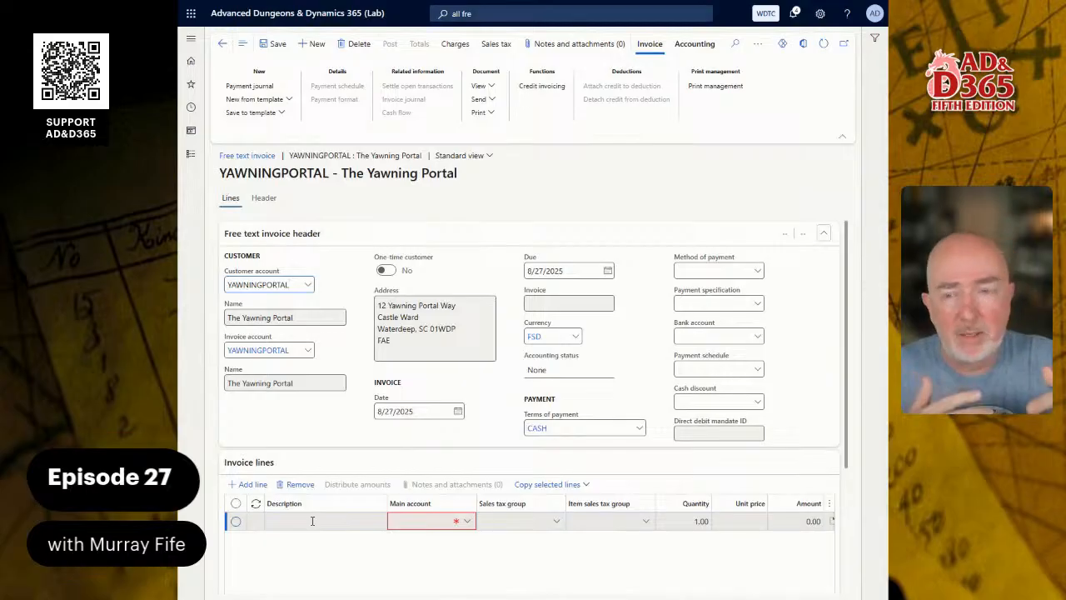
Add an invoice line 'Magical Services' on main account 4300, quantity 5 at unit price 500.
{"action": "left_click", "coordinate": [312, 520]}
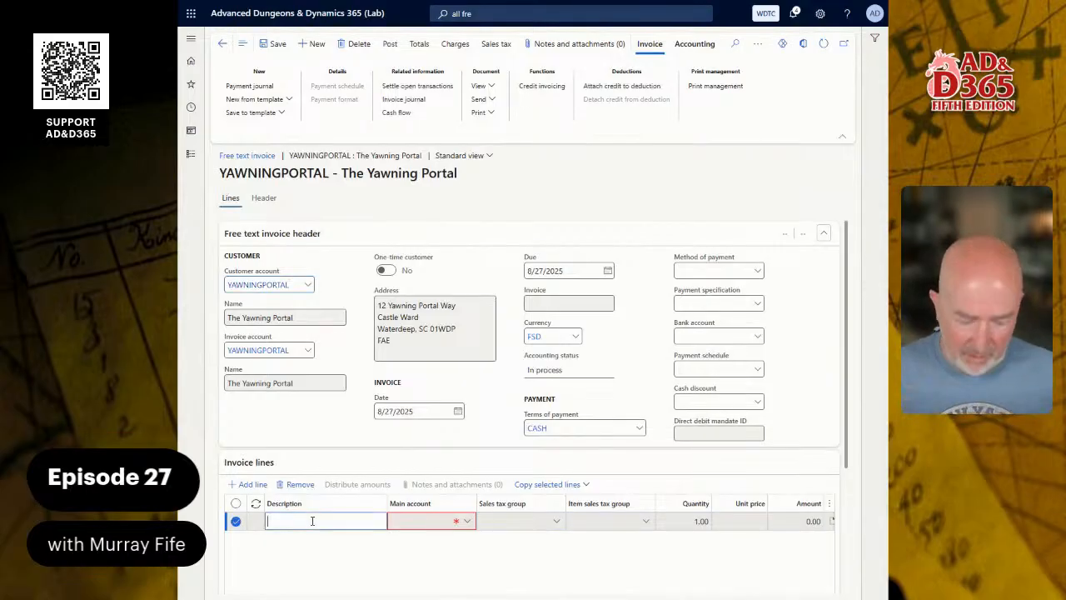
{"action": "type", "text": "Ma"}
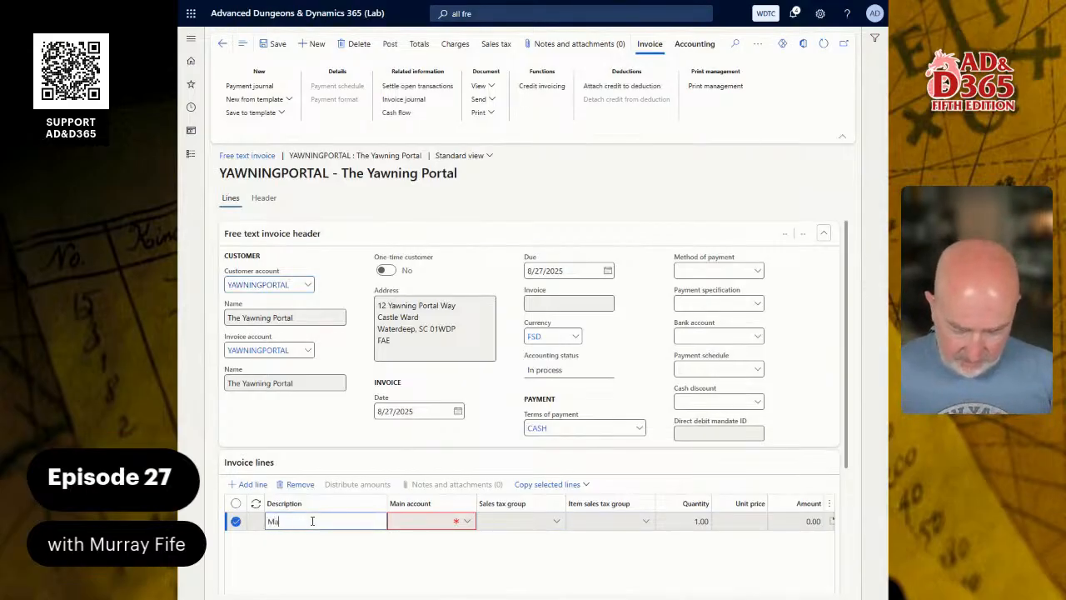
{"action": "type", "text": "gical Services"}
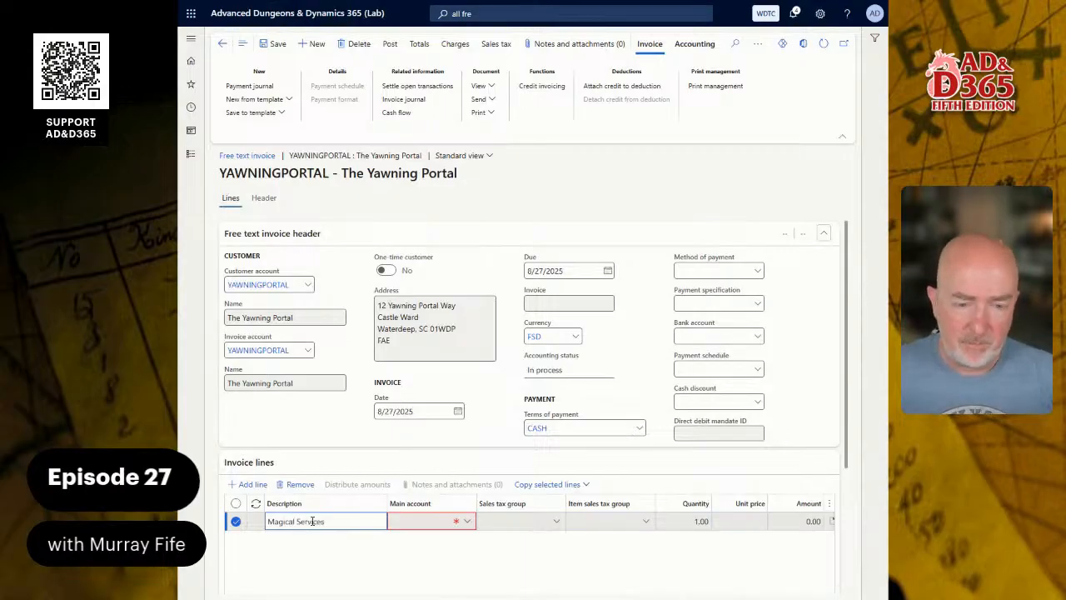
{"action": "key", "text": "Tab"}
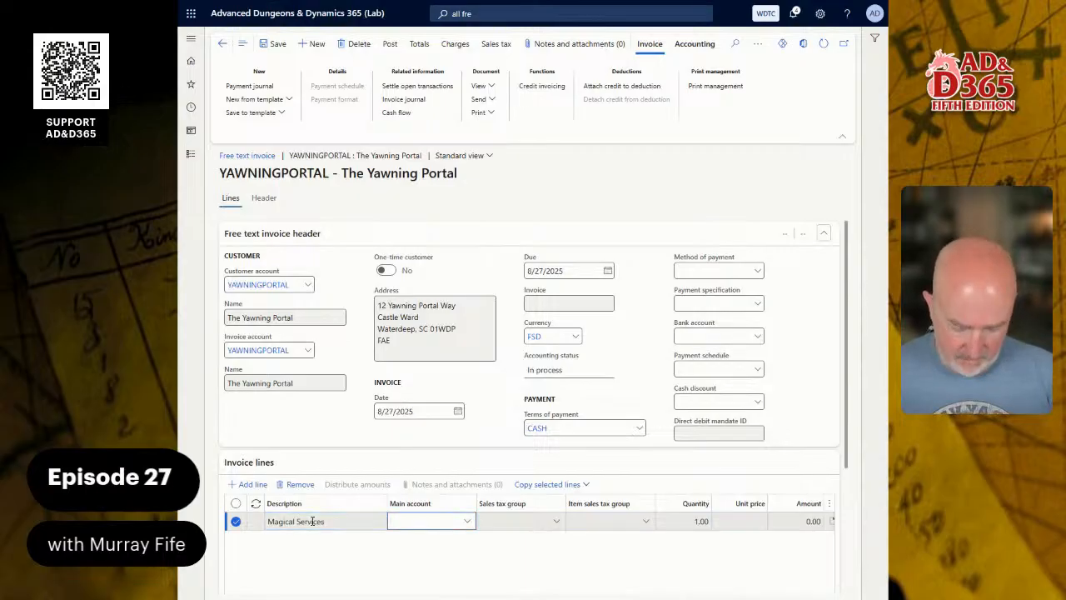
{"action": "type", "text": "*ser"}
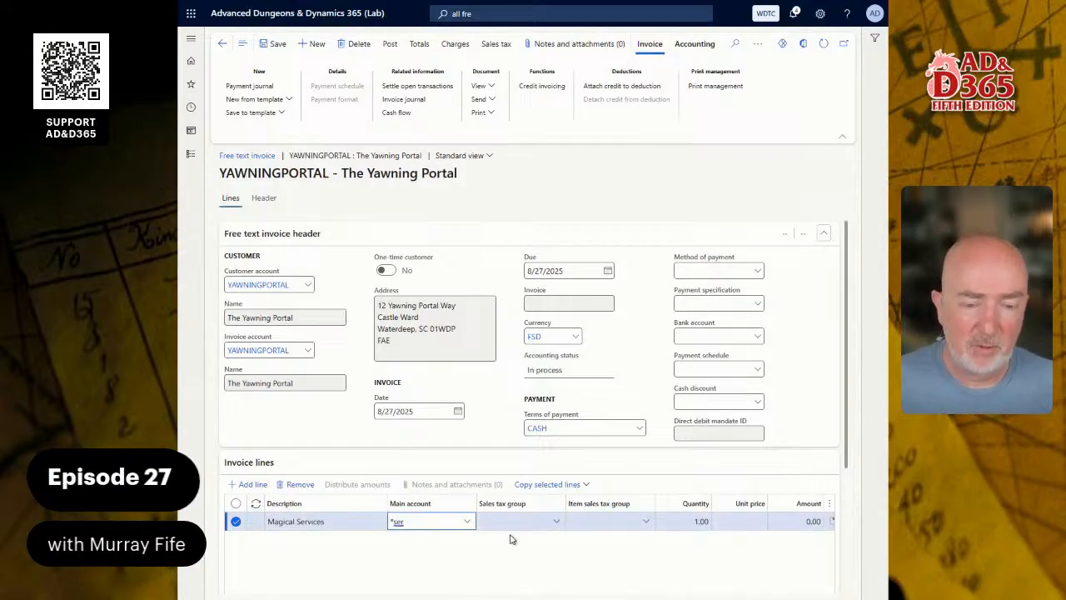
{"action": "left_click", "coordinate": [467, 522]}
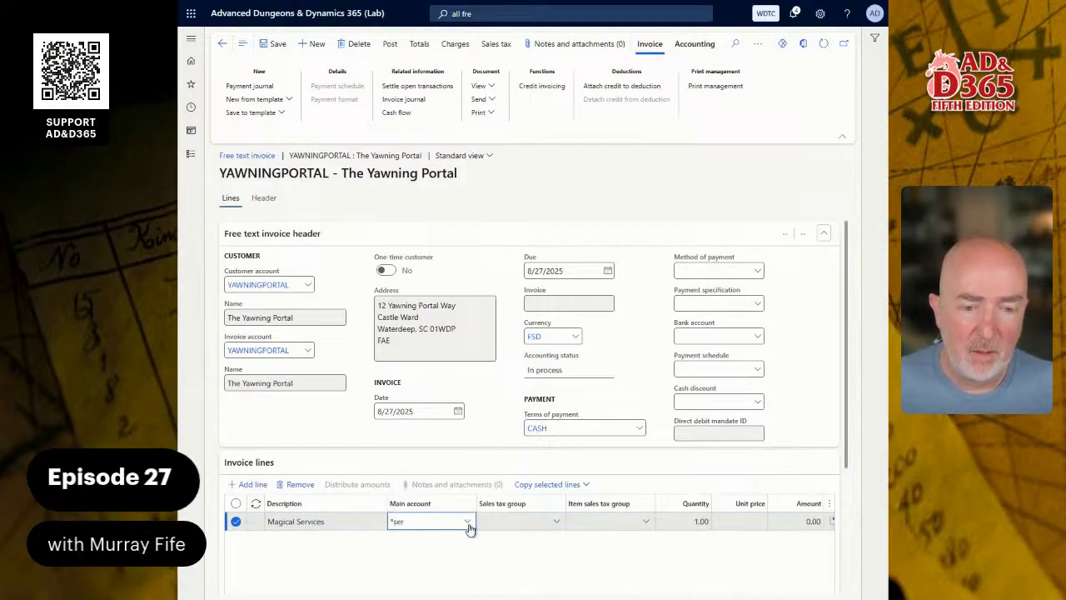
{"action": "left_click", "coordinate": [523, 500]}
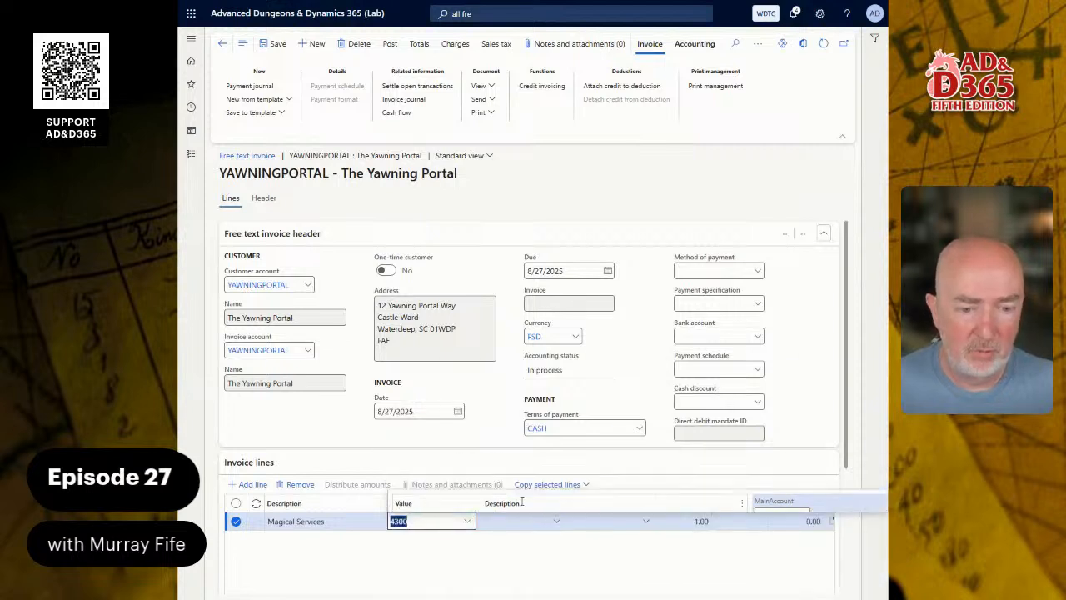
{"action": "left_click", "coordinate": [614, 531]}
{"action": "key", "text": "Tab"}
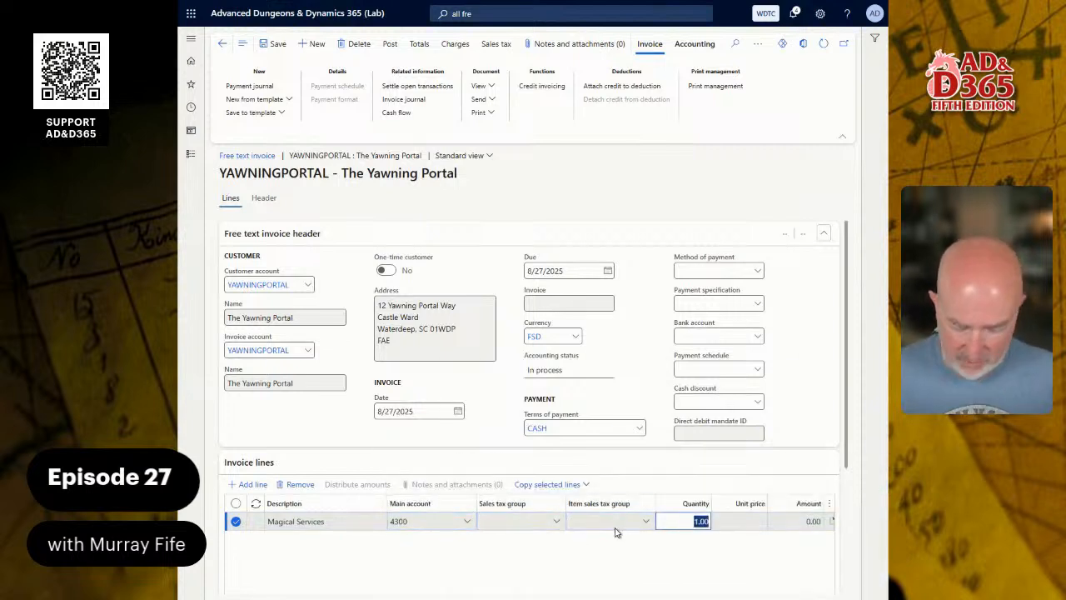
{"action": "type", "text": "5"}
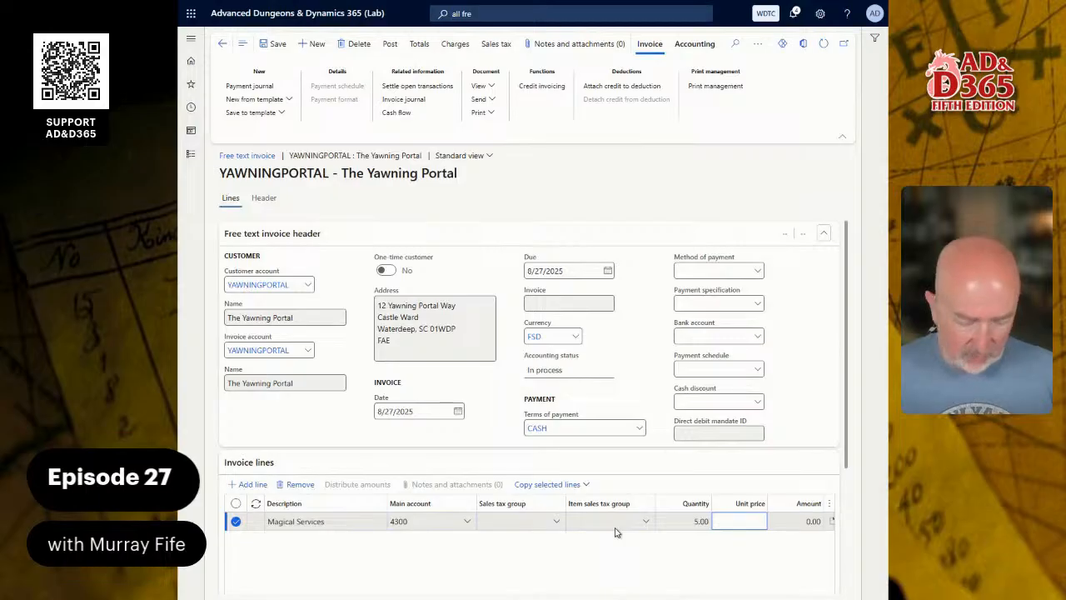
{"action": "key", "text": "Tab"}
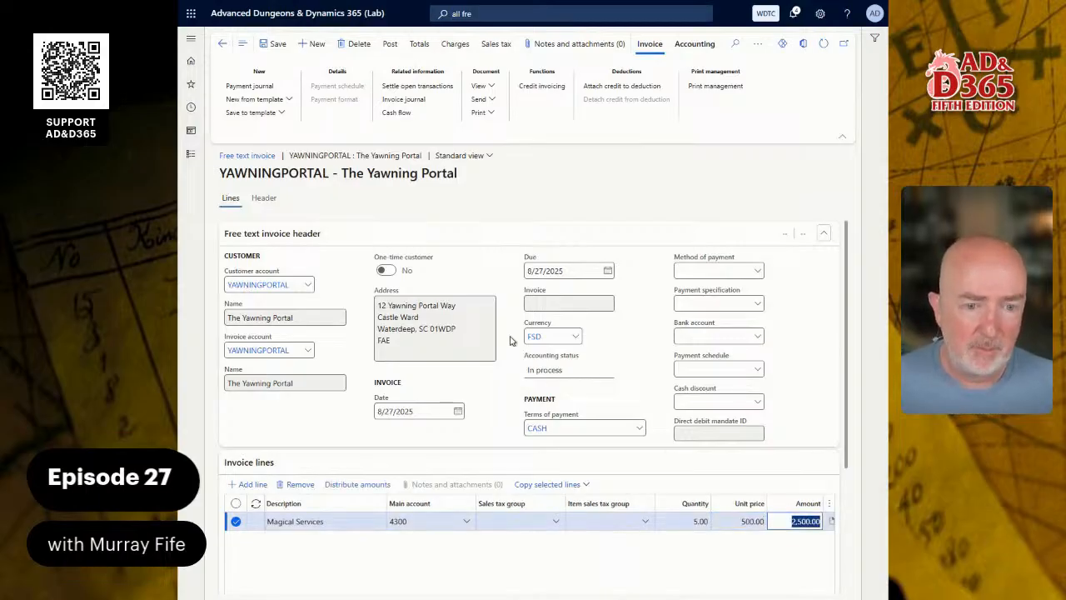
Change the invoice currency to FGP and open the line's distribution, accepting the exchange-rate recalculation.
{"action": "left_click", "coordinate": [575, 337]}
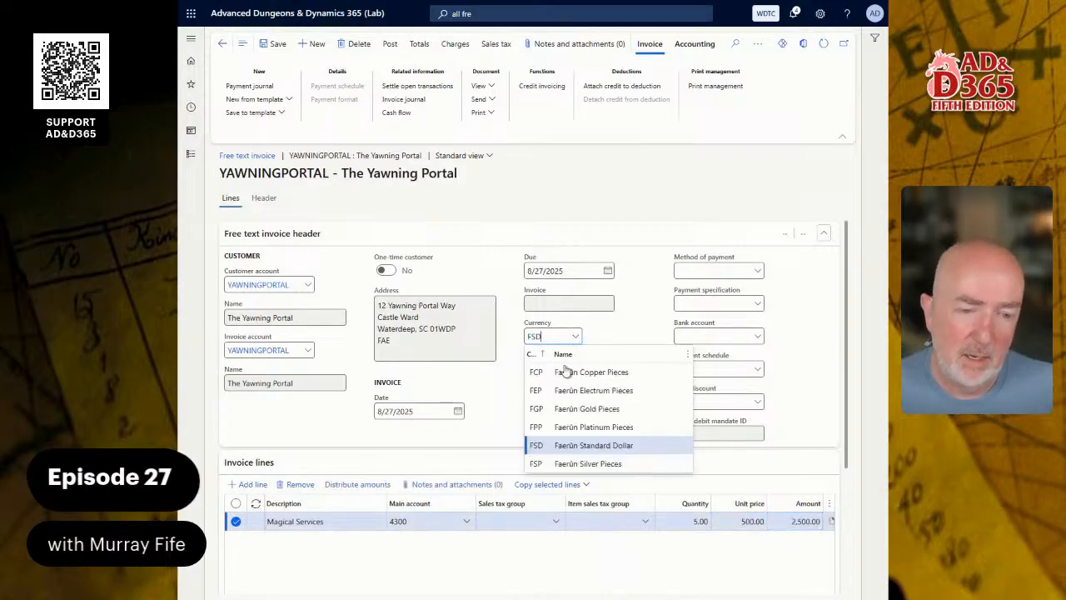
{"action": "left_click", "coordinate": [569, 408]}
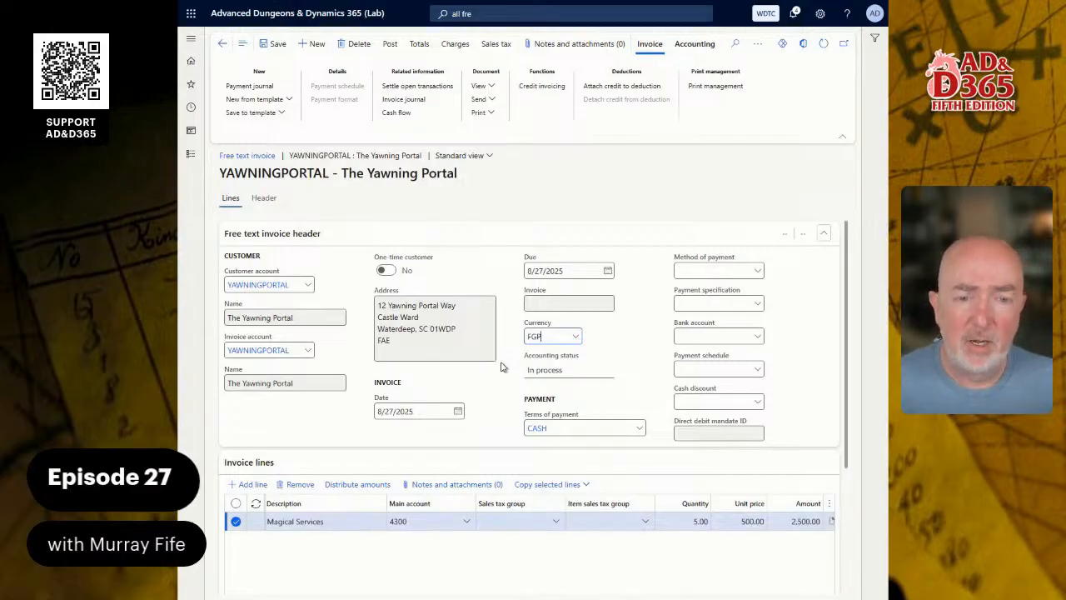
{"action": "left_click", "coordinate": [391, 483]}
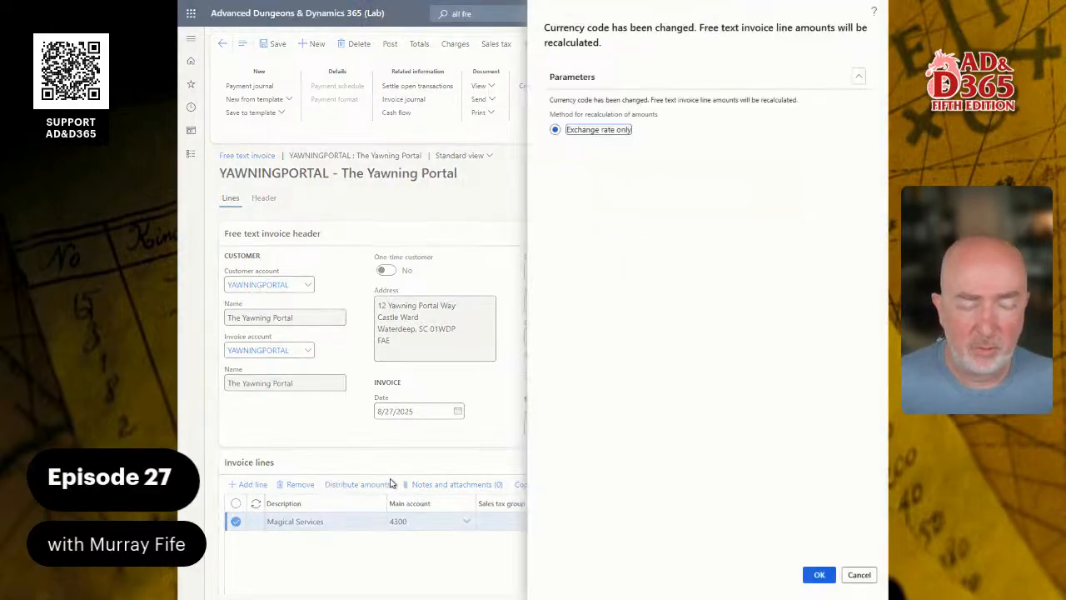
{"action": "left_click", "coordinate": [815, 578]}
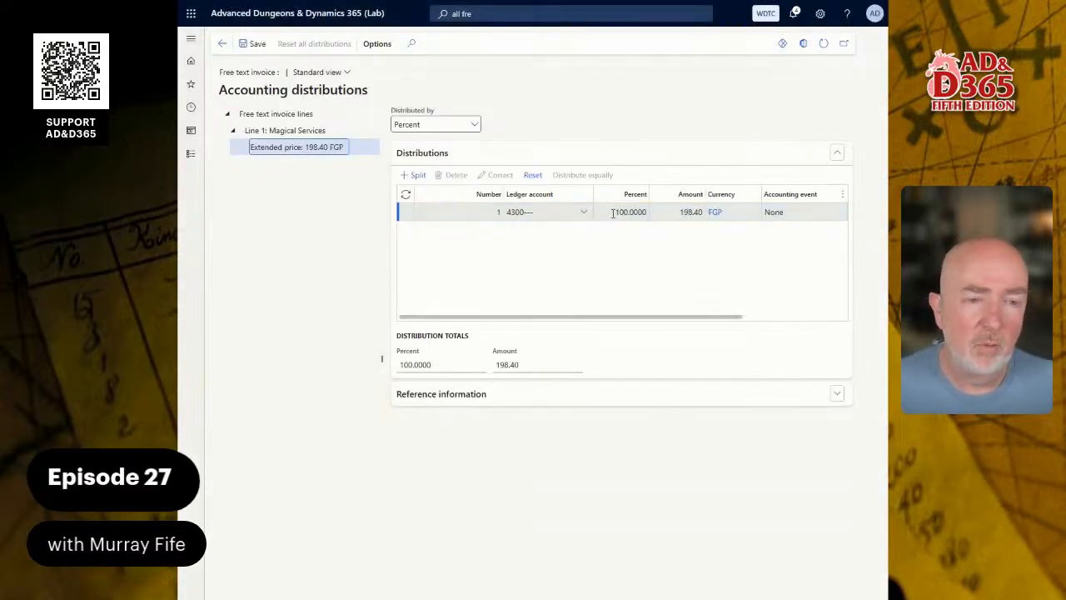
On the 198.40 distribution, set the ledger account's BusinessUnit segment to WTC.
{"action": "left_click", "coordinate": [680, 213]}
{"action": "left_click_drag", "start_coordinate": [681, 213], "coordinate": [708, 213]}
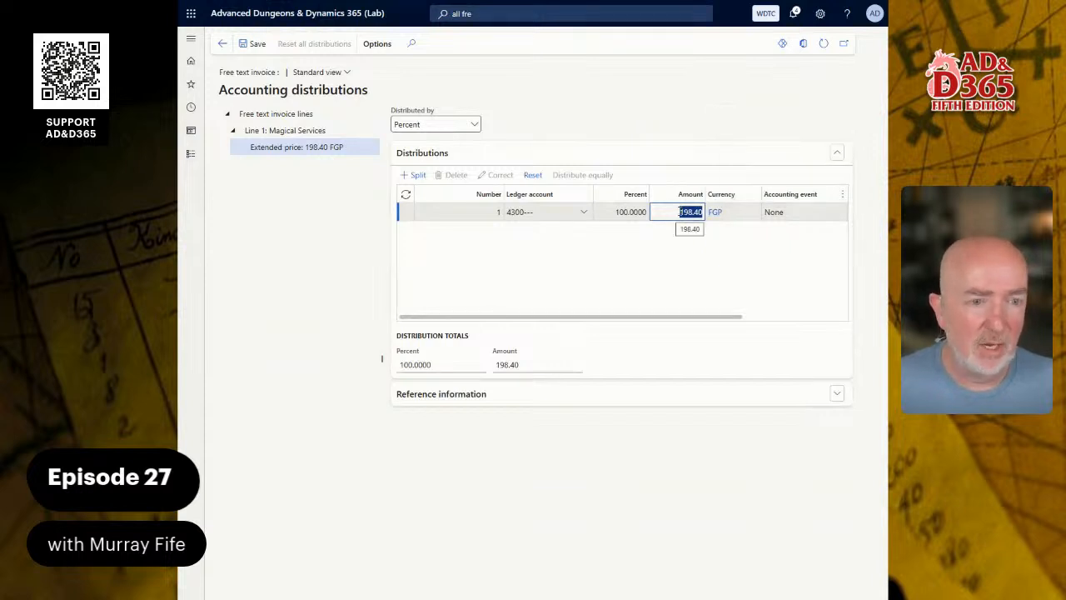
{"action": "left_click", "coordinate": [586, 214]}
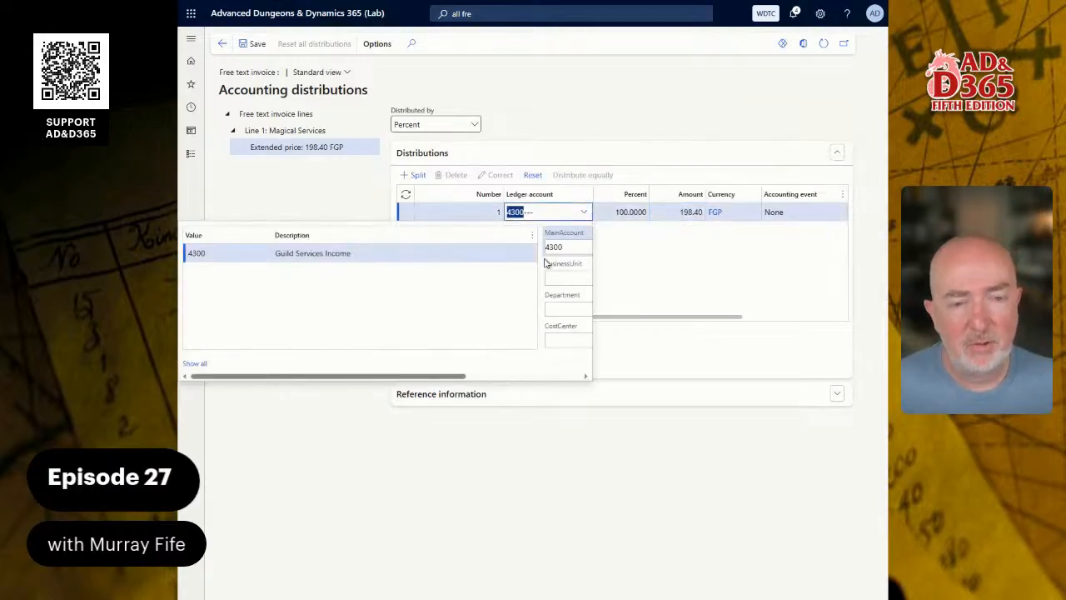
{"action": "left_click", "coordinate": [559, 279]}
{"action": "type", "text": "WTC"}
{"action": "key", "text": "Tab"}
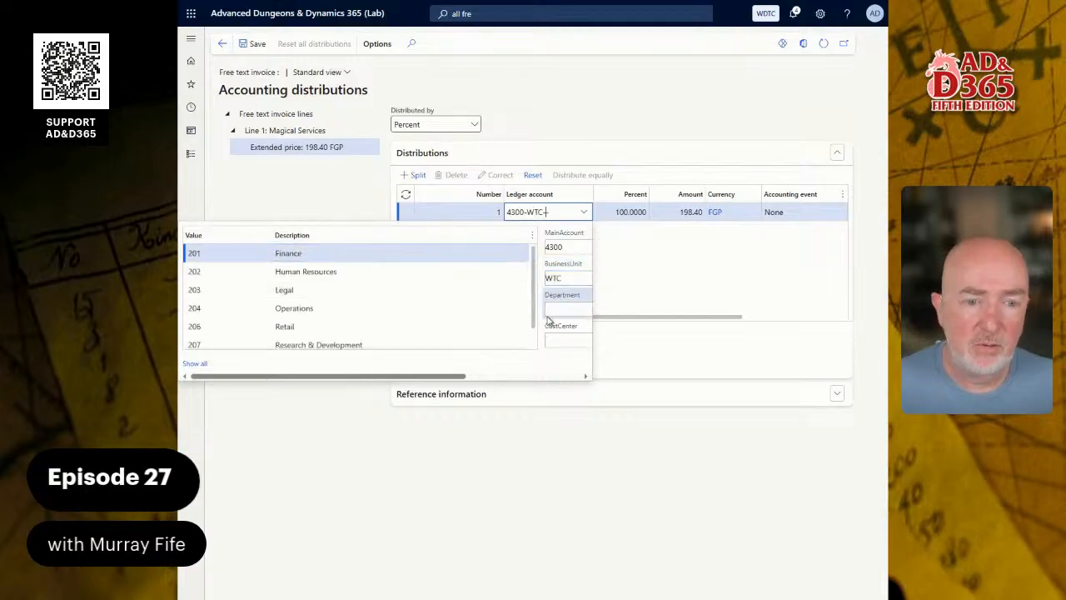
Choose department 204 and cost center 103, save the distribution, and return to the invoice.
{"action": "left_click", "coordinate": [292, 308]}
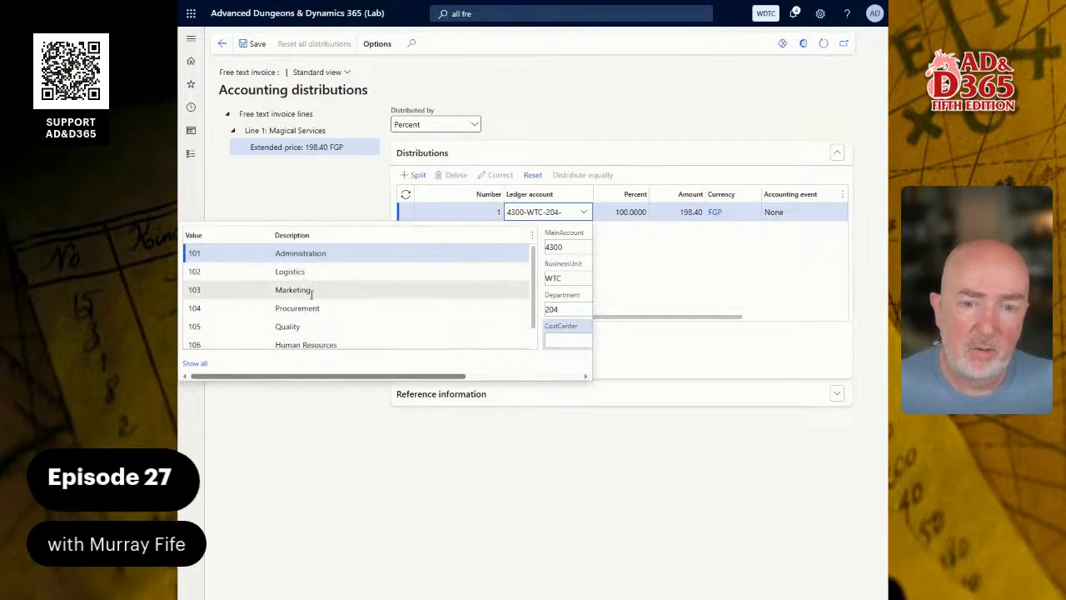
{"action": "scroll", "coordinate": [325, 301], "scroll_direction": "down", "scroll_amount": 1}
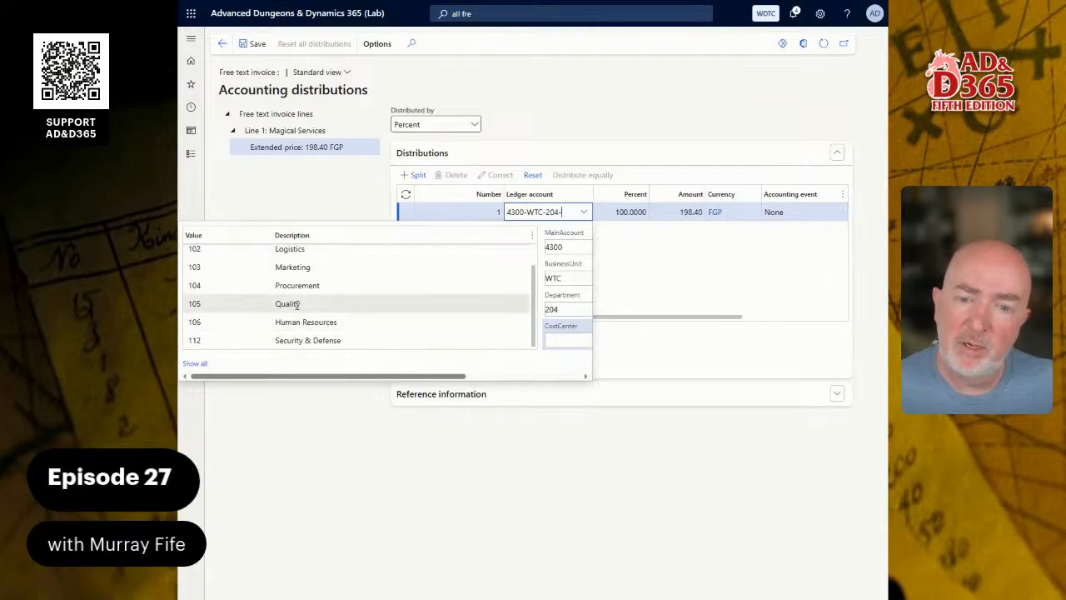
{"action": "left_click", "coordinate": [299, 268]}
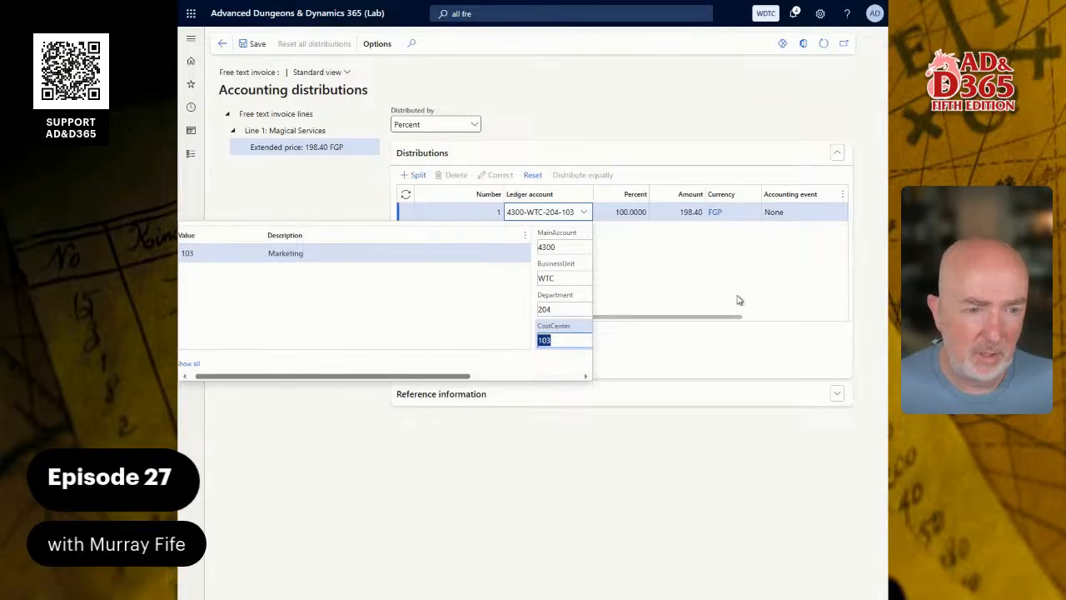
{"action": "left_click", "coordinate": [683, 281]}
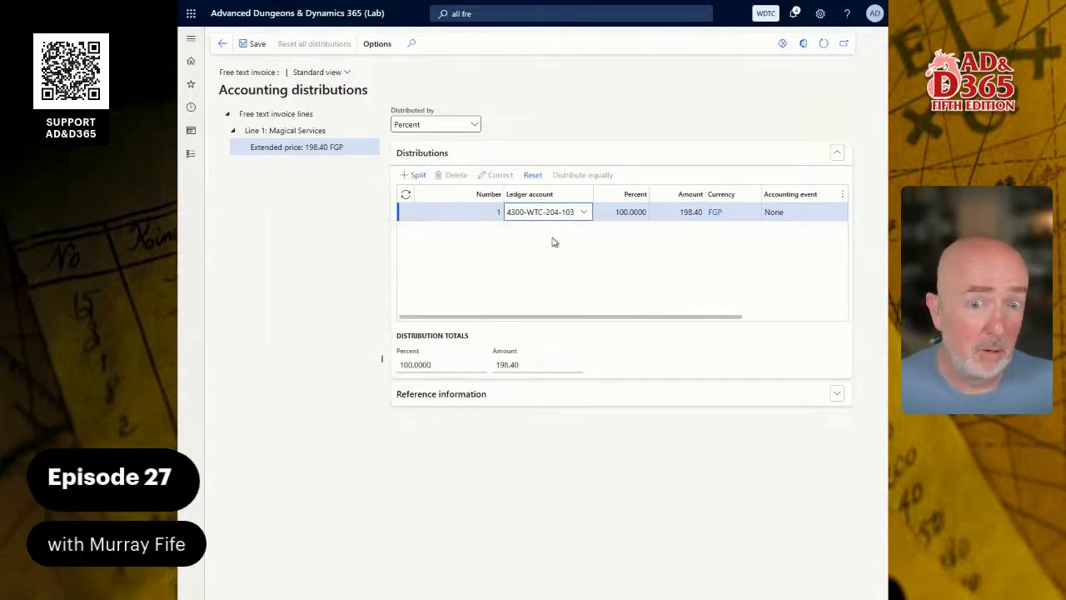
{"action": "left_click", "coordinate": [243, 47]}
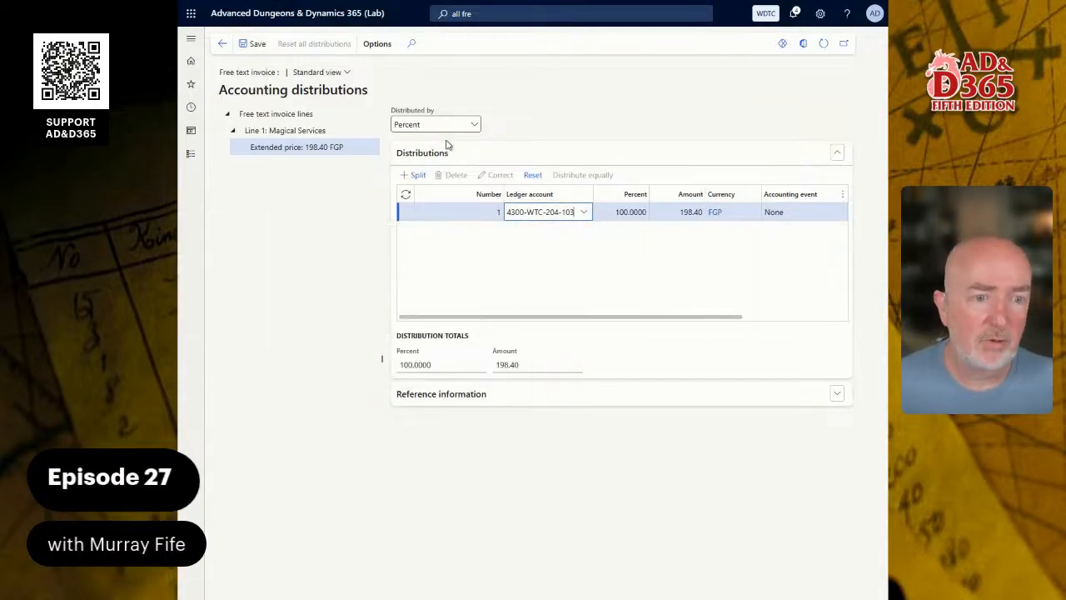
{"action": "left_click", "coordinate": [223, 44]}
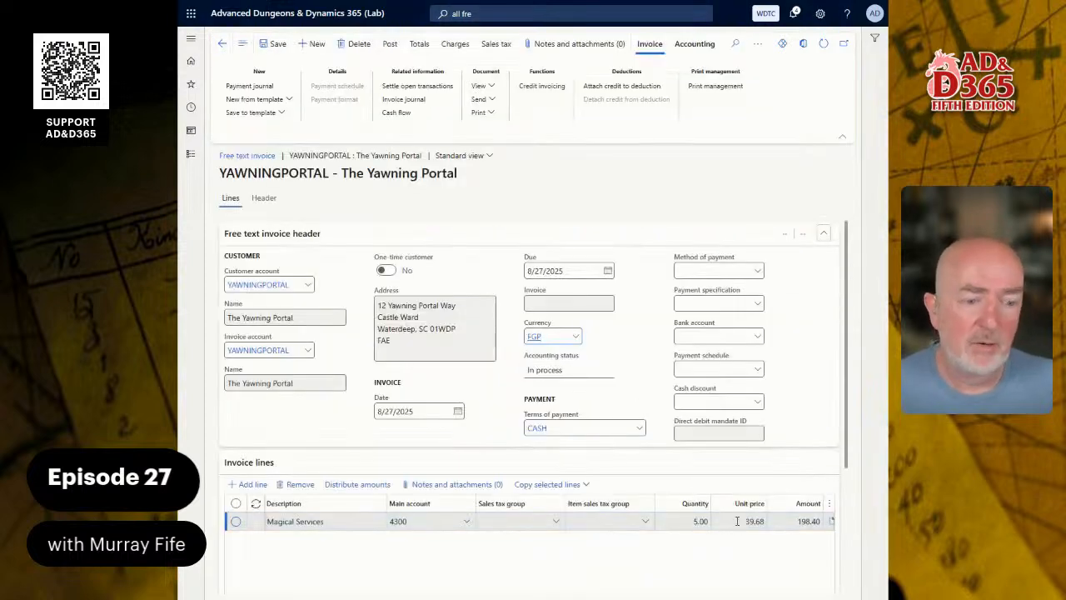
Choose CASH as the invoice's method of payment and leave Cash discount empty.
{"action": "left_click", "coordinate": [765, 522]}
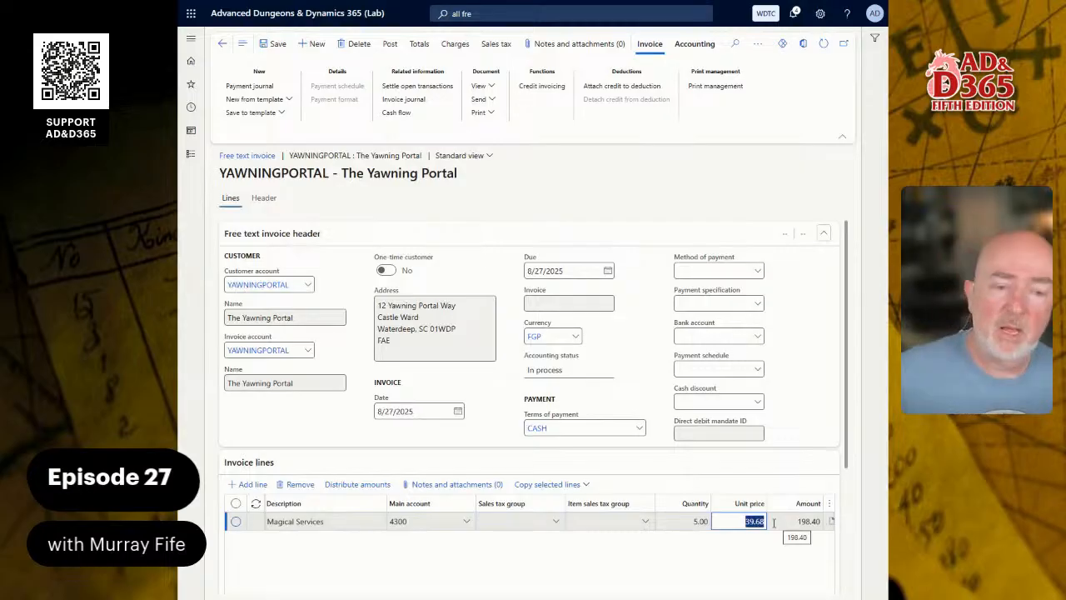
{"action": "left_click", "coordinate": [755, 273]}
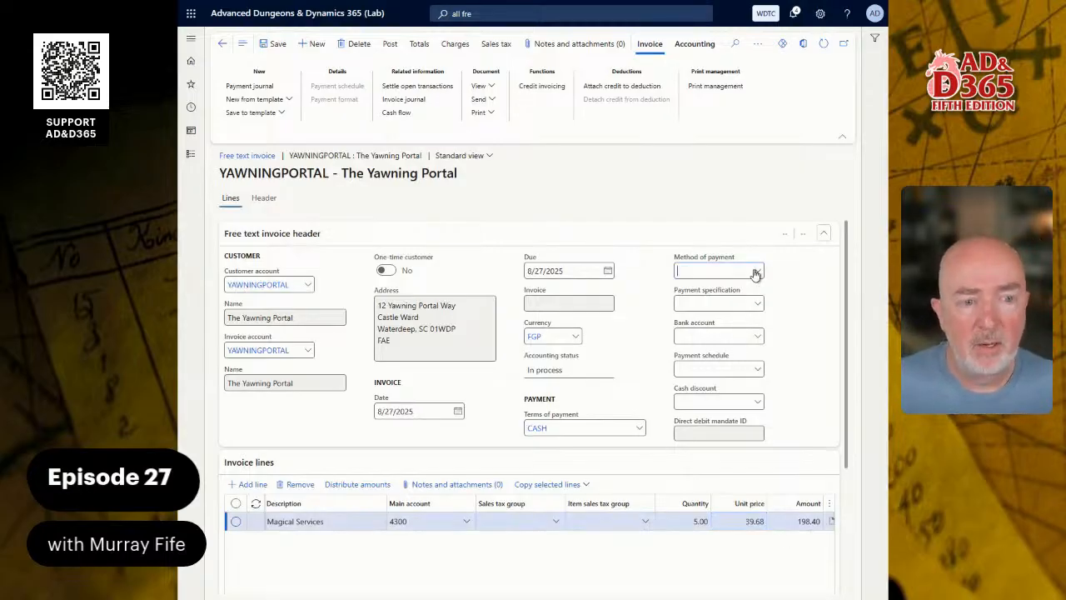
{"action": "left_click", "coordinate": [720, 306]}
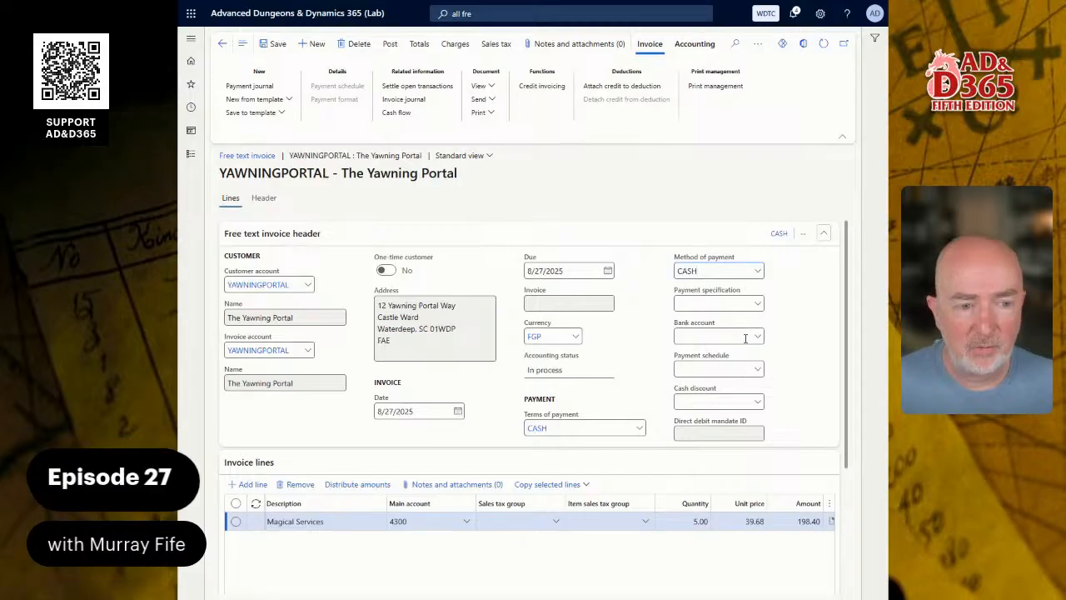
{"action": "left_click", "coordinate": [759, 402]}
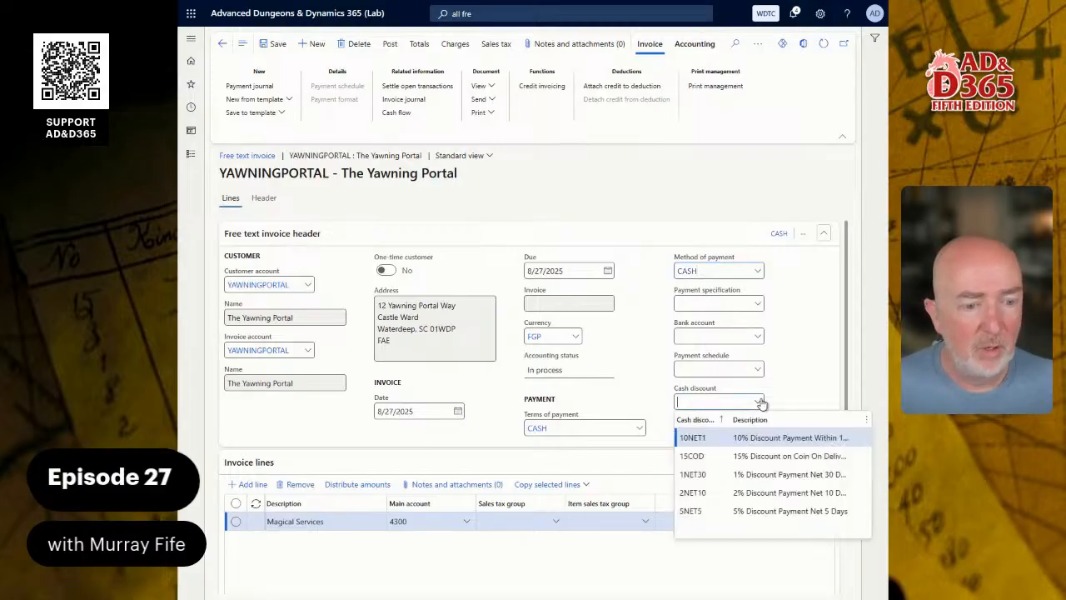
{"action": "left_click", "coordinate": [778, 383]}
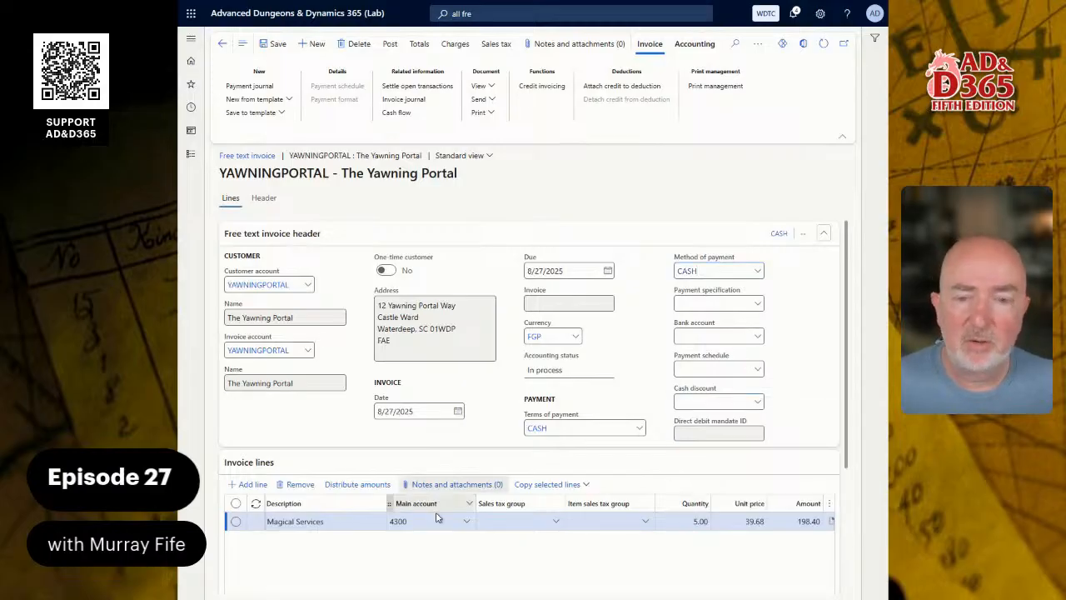
Post the invoice with Print invoice set to No, then open All free text invoices.
{"action": "left_click", "coordinate": [399, 48]}
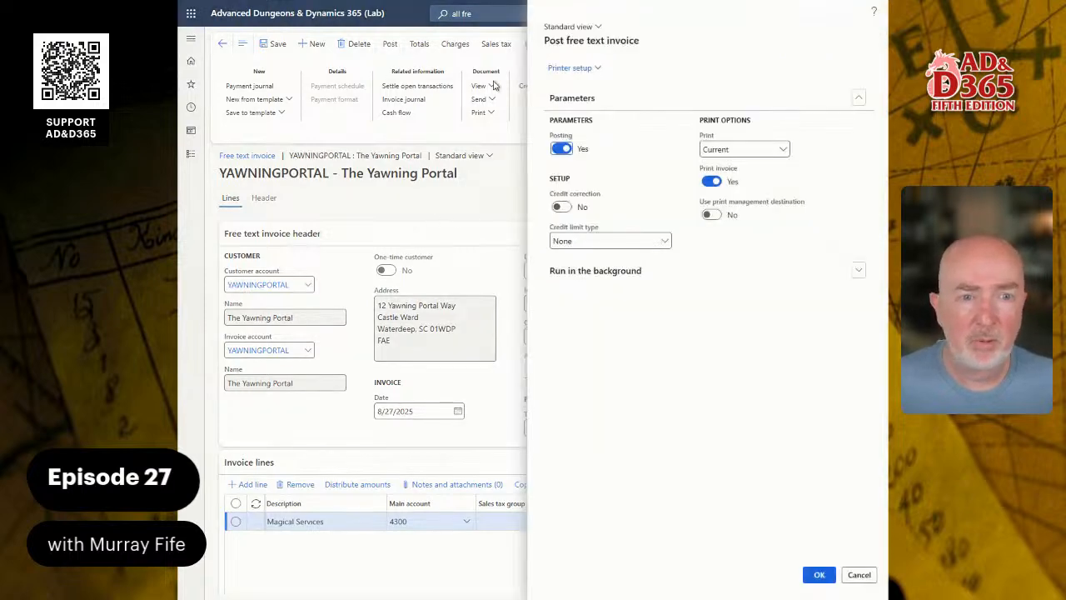
{"action": "left_click", "coordinate": [711, 181]}
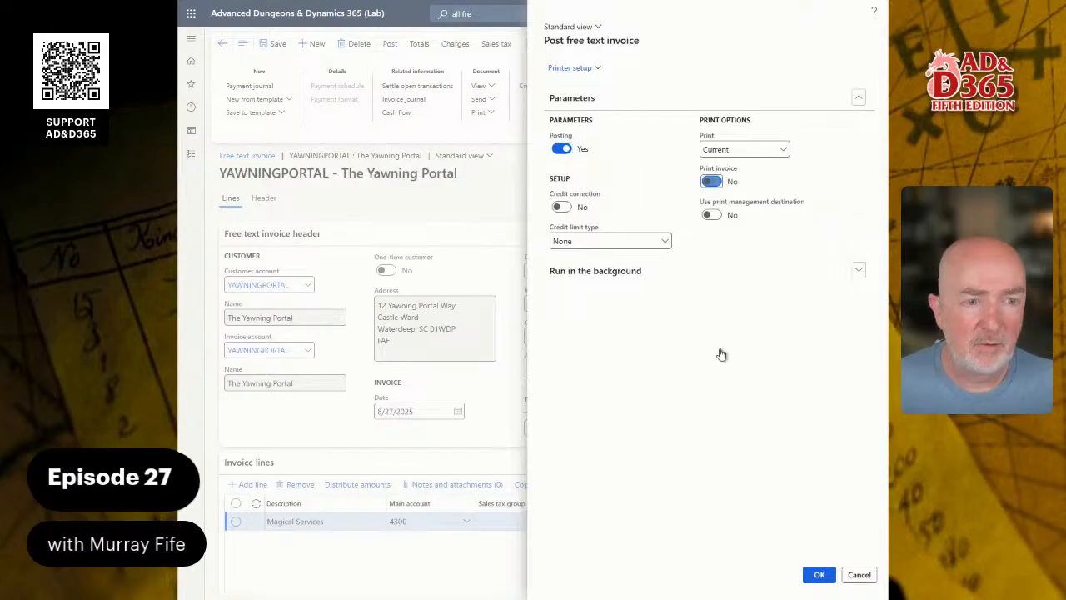
{"action": "left_click", "coordinate": [813, 576]}
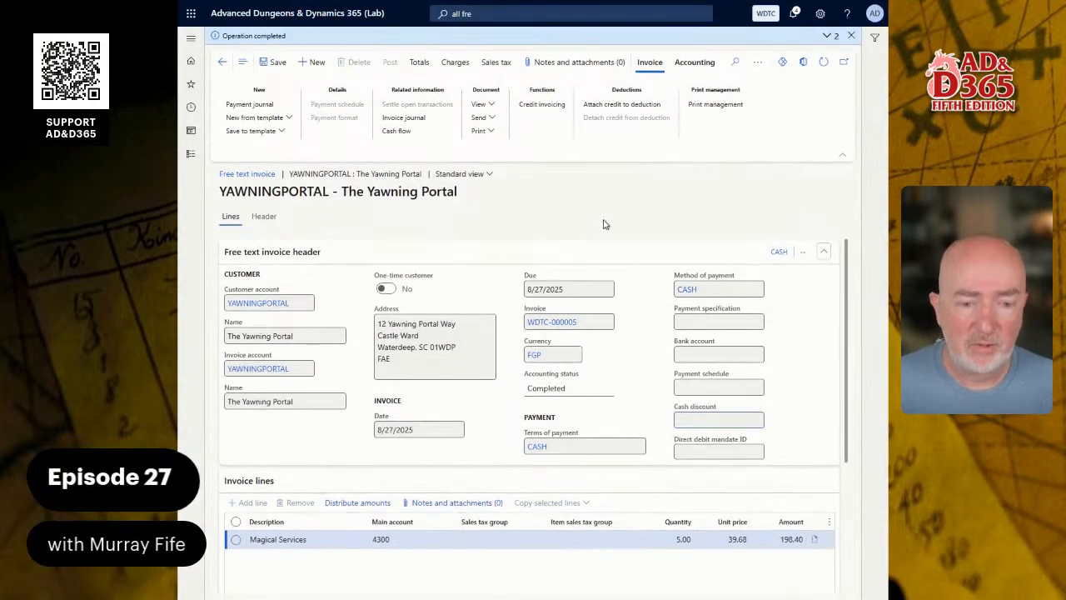
{"action": "left_click", "coordinate": [190, 154]}
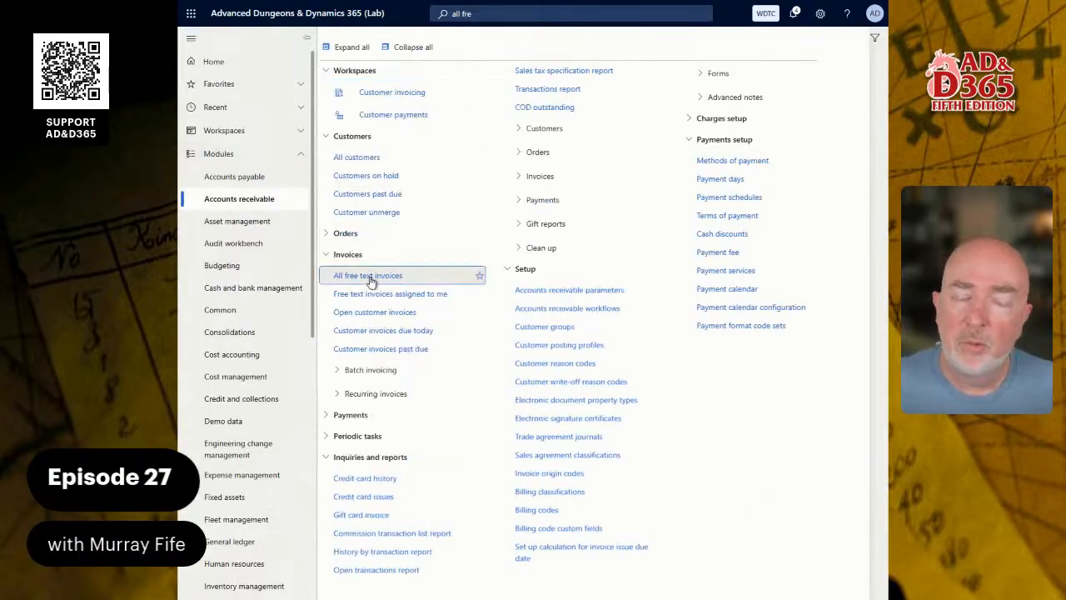
{"action": "left_click", "coordinate": [367, 276]}
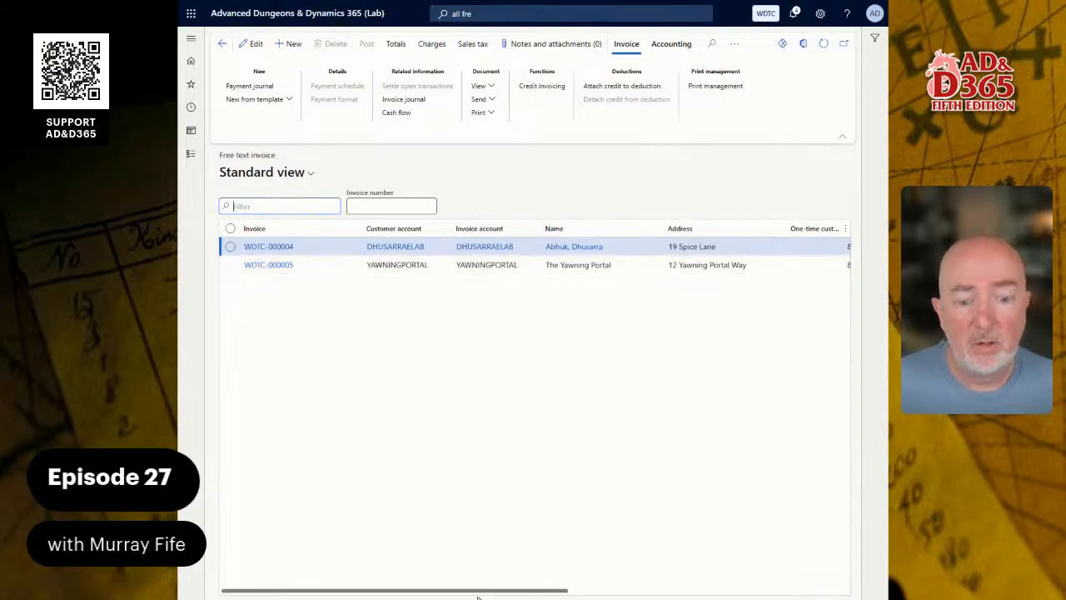
Request a Copy of invoice WDTC-000004 via Invoice > Document > View, then cancel Show copy.
{"action": "left_click_drag", "start_coordinate": [476, 590], "coordinate": [395, 584]}
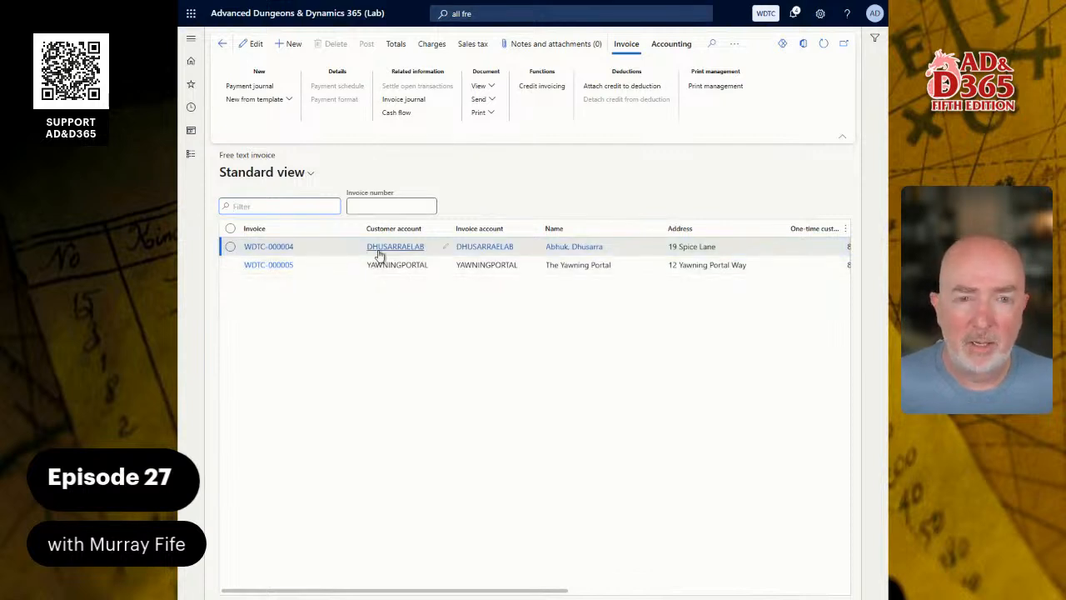
{"action": "left_click", "coordinate": [491, 86]}
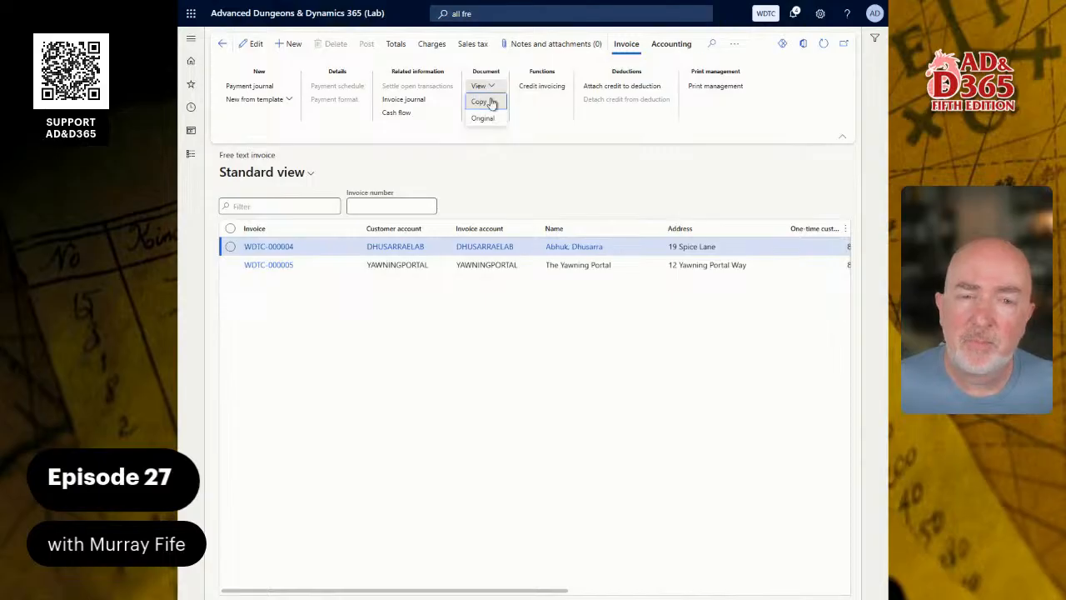
{"action": "left_click", "coordinate": [511, 143]}
{"action": "left_click", "coordinate": [494, 114]}
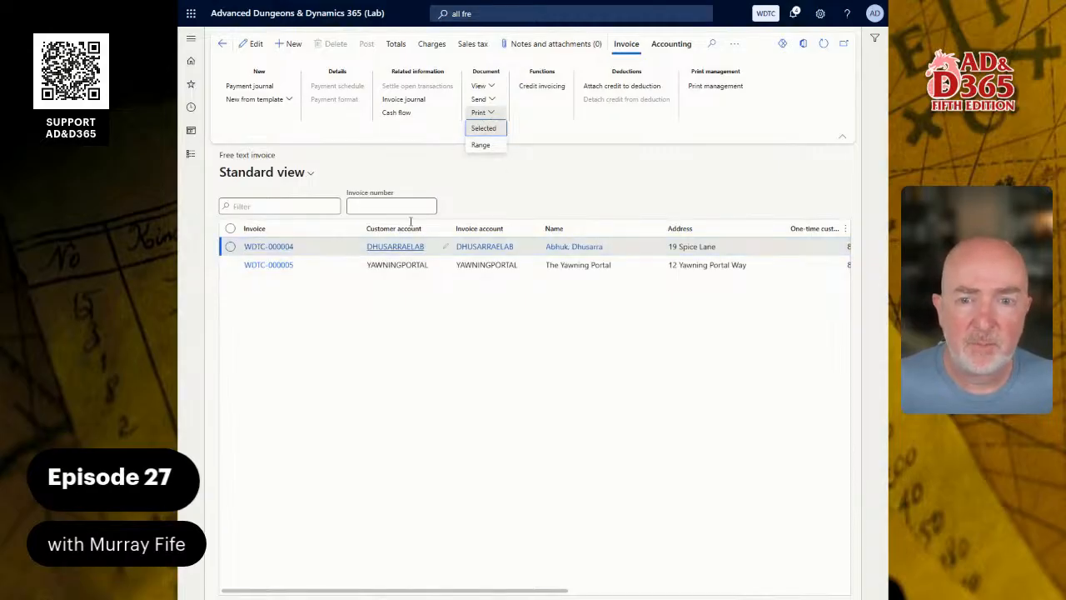
{"action": "left_click", "coordinate": [489, 88]}
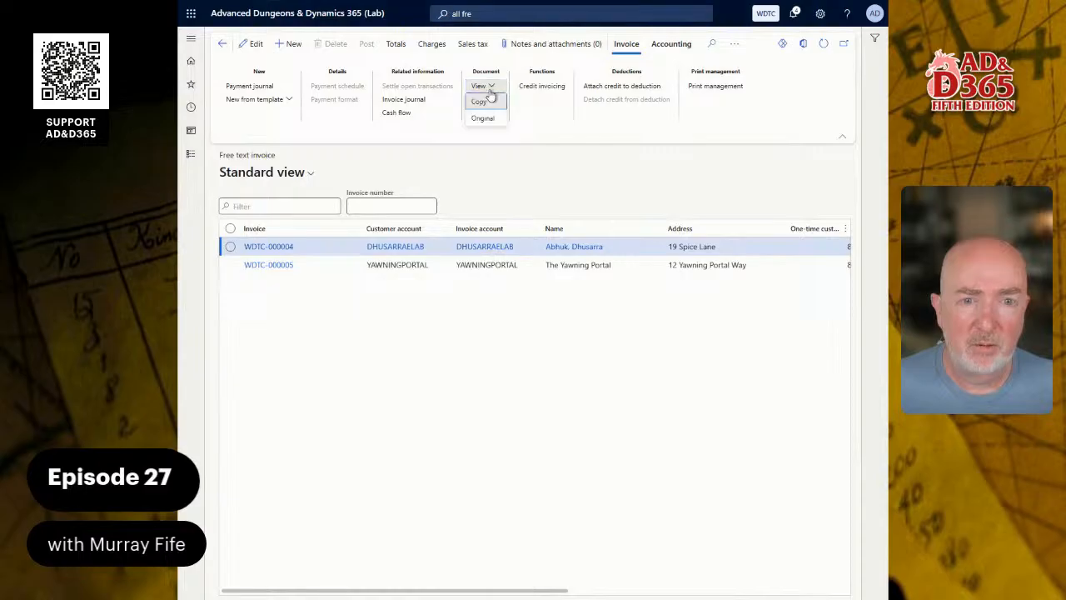
{"action": "left_click", "coordinate": [481, 101]}
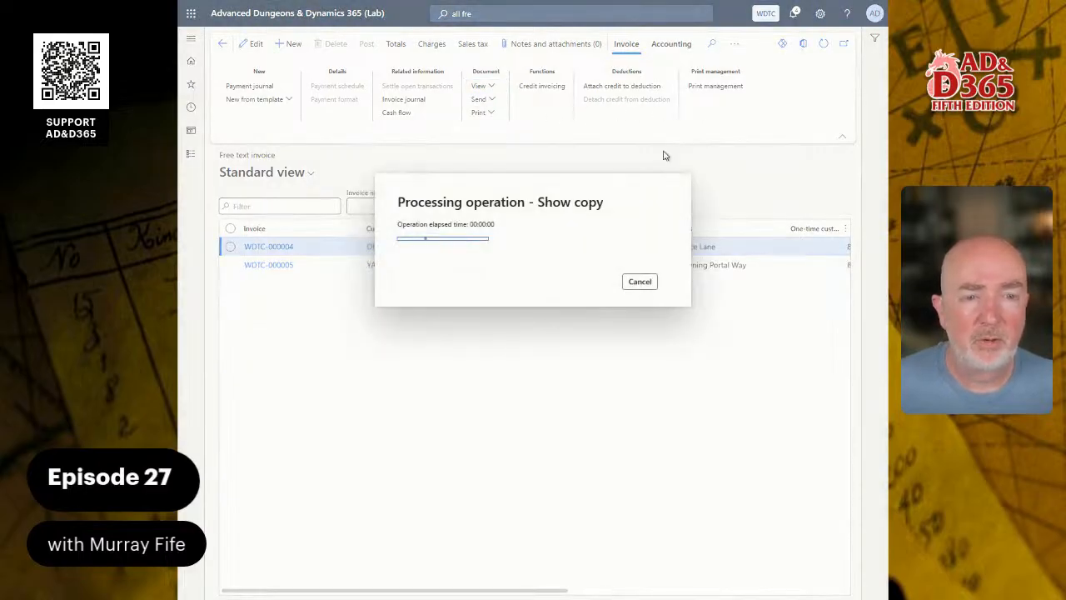
{"action": "left_click", "coordinate": [650, 287]}
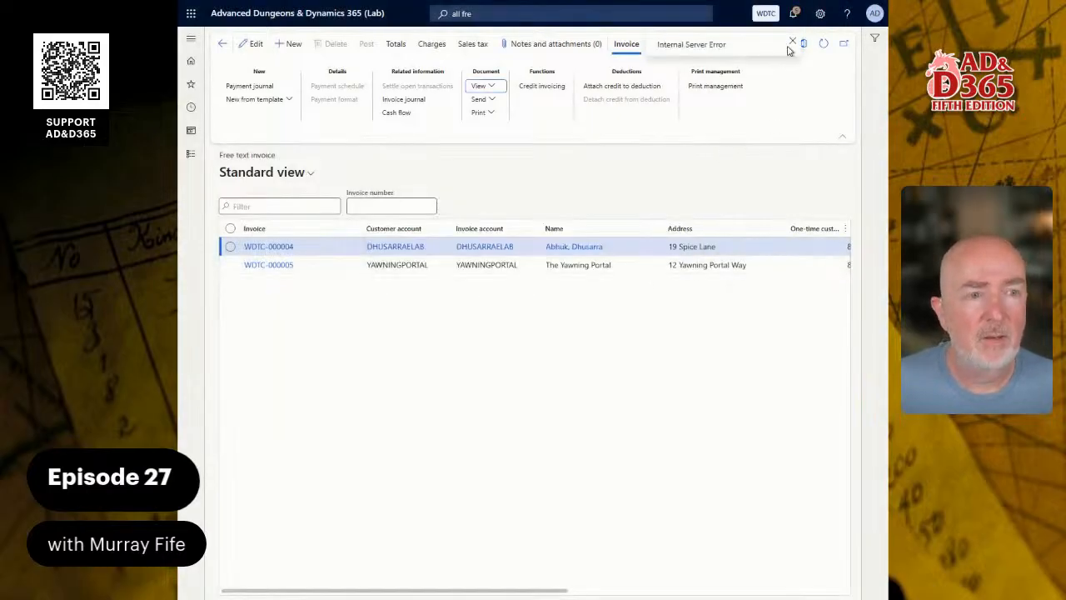
Read the Internal Server Error notification in the Action center, then close it.
{"action": "left_click", "coordinate": [794, 14]}
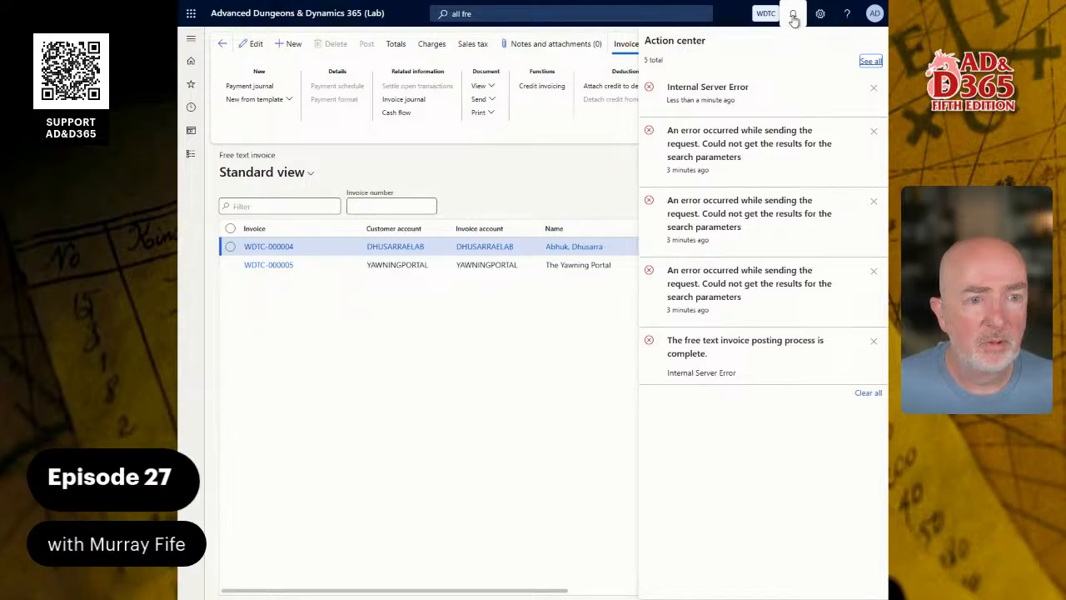
{"action": "left_click", "coordinate": [794, 16]}
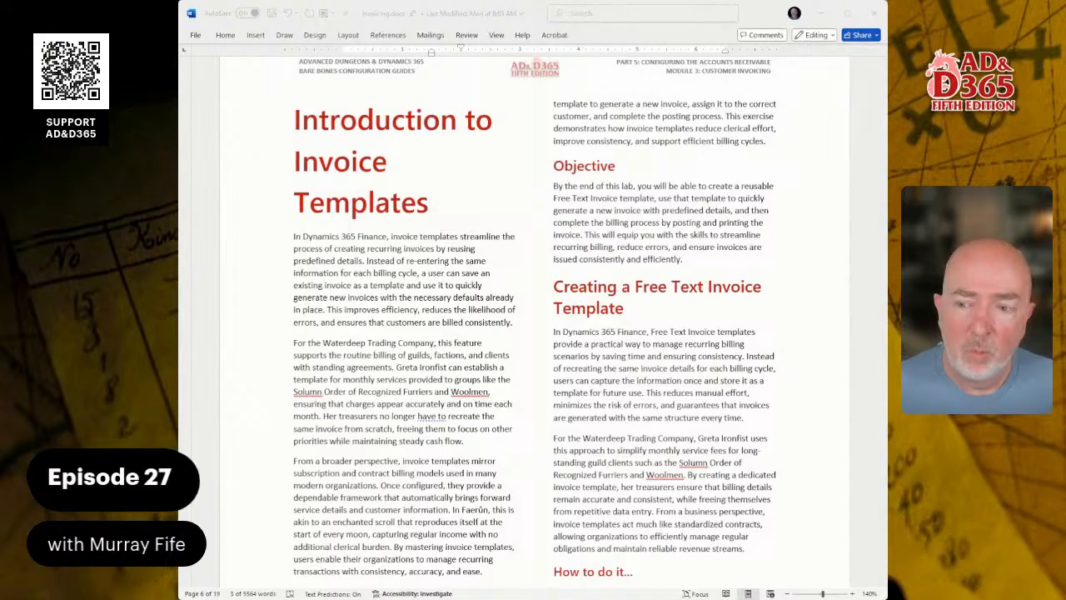
Scroll the Word lab guide down to the 'Introduction to Invoice Templates' how-to table.
{"action": "scroll", "coordinate": [533, 333], "scroll_direction": "down", "scroll_amount": 5}
{"action": "scroll", "coordinate": [533, 320], "scroll_direction": "down", "scroll_amount": 1}
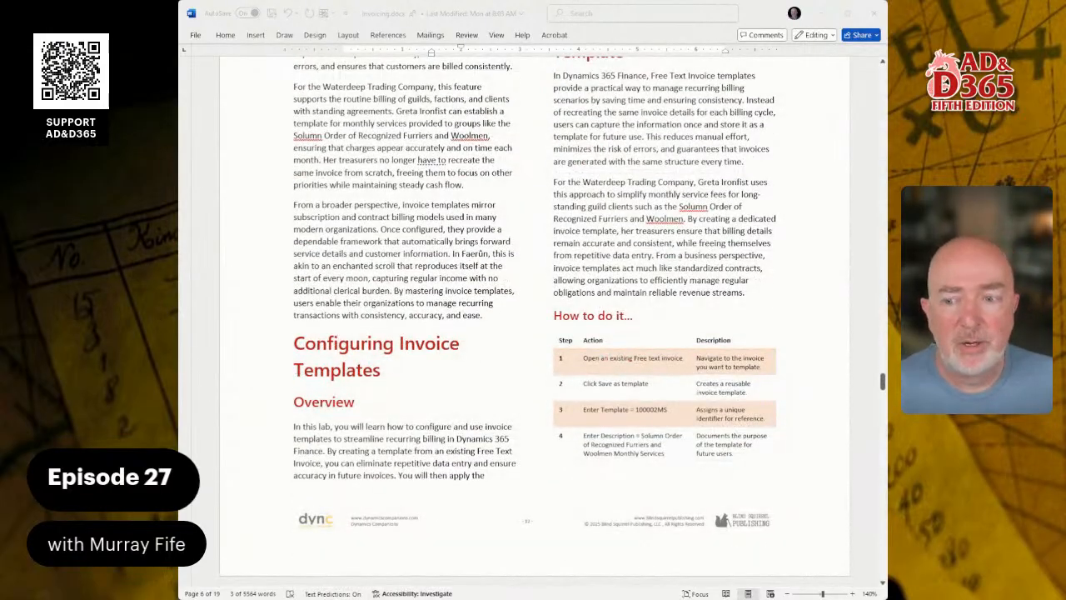
{"action": "scroll", "coordinate": [533, 321], "scroll_direction": "down", "scroll_amount": 4}
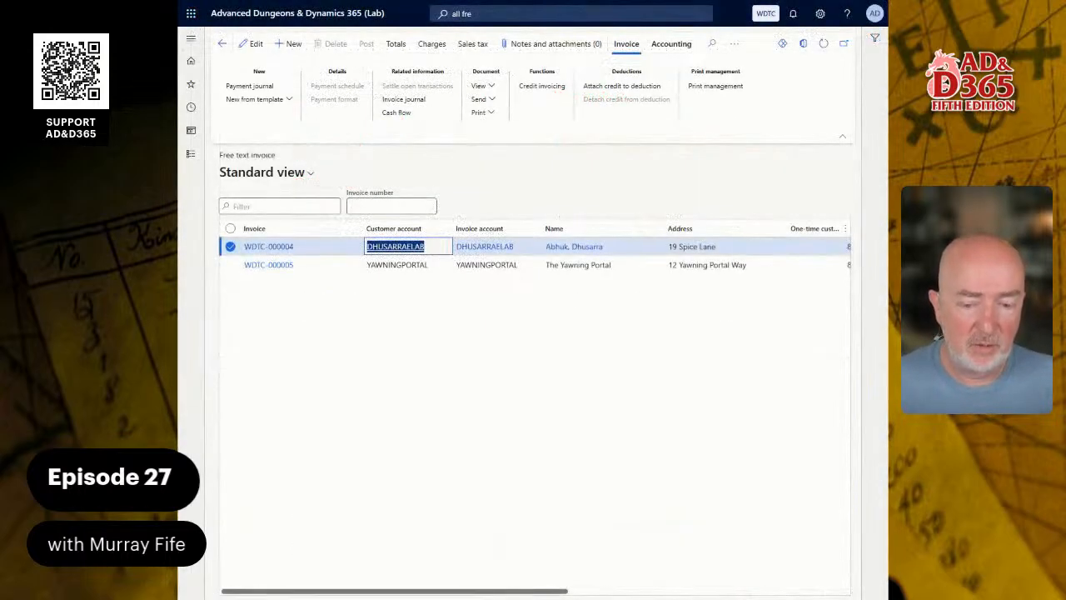
Open free text invoice WDTC-000004 and glance at the new-from-template options.
{"action": "left_click", "coordinate": [536, 367]}
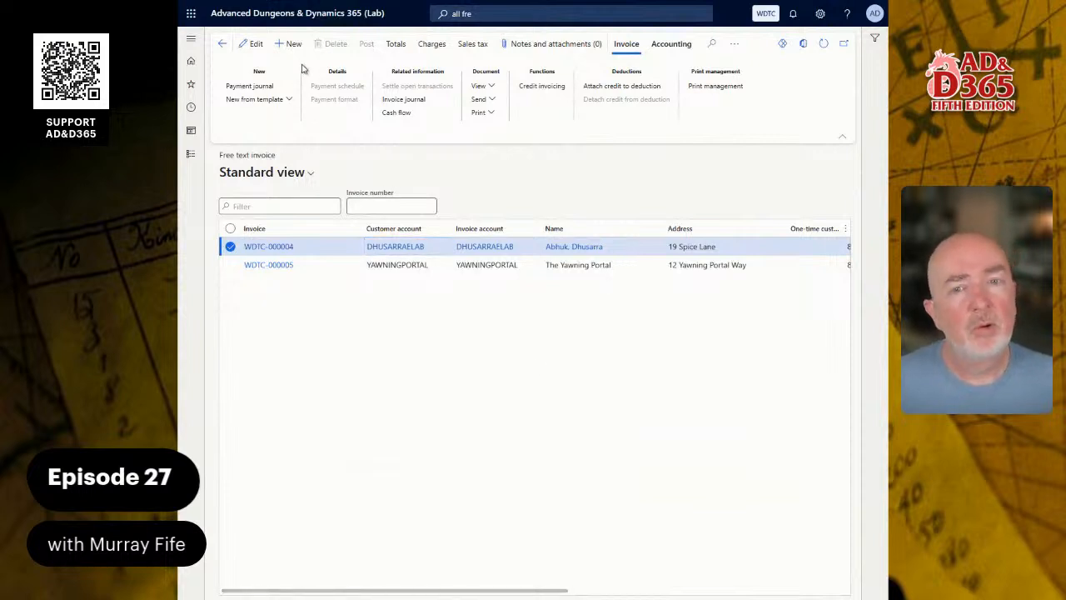
{"action": "left_click", "coordinate": [267, 247]}
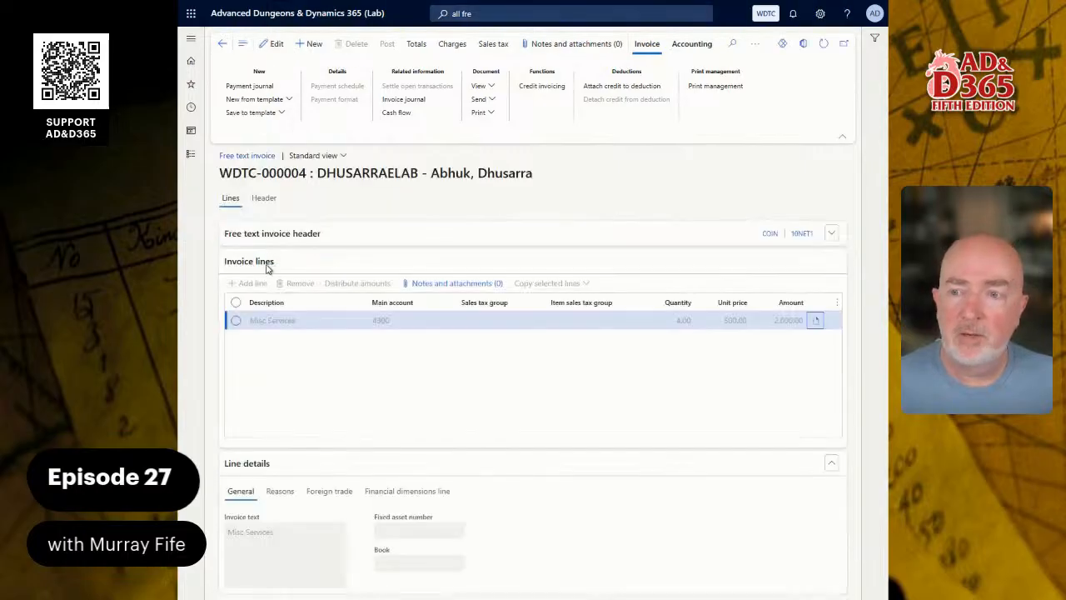
{"action": "left_click", "coordinate": [288, 100]}
{"action": "left_click", "coordinate": [288, 100]}
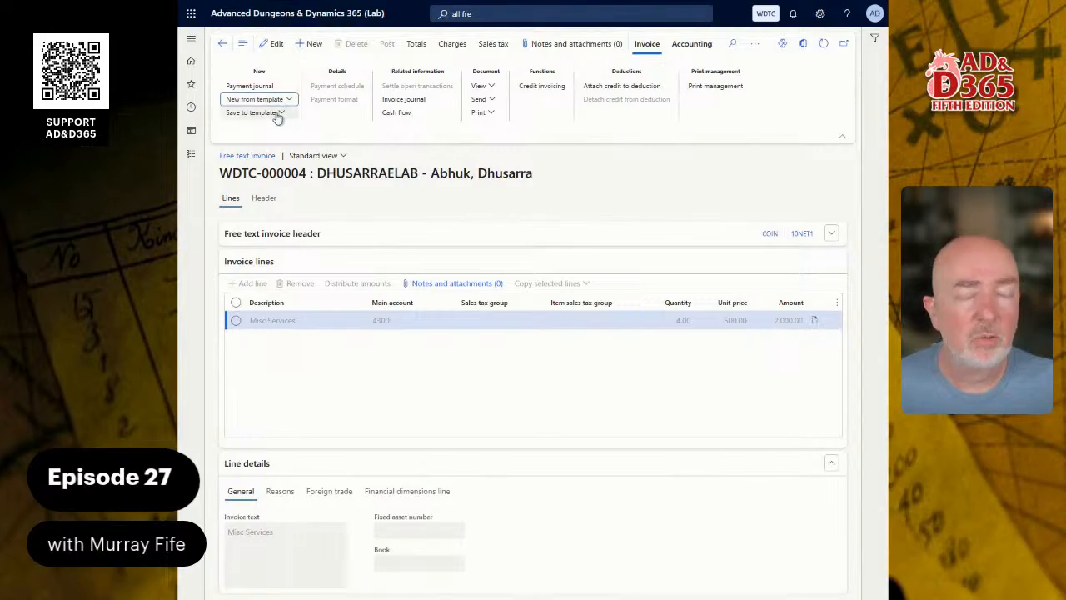
Save WDTC-000004 as template DHUSARRAEL with a 'Services Invoice' description.
{"action": "left_click", "coordinate": [278, 115]}
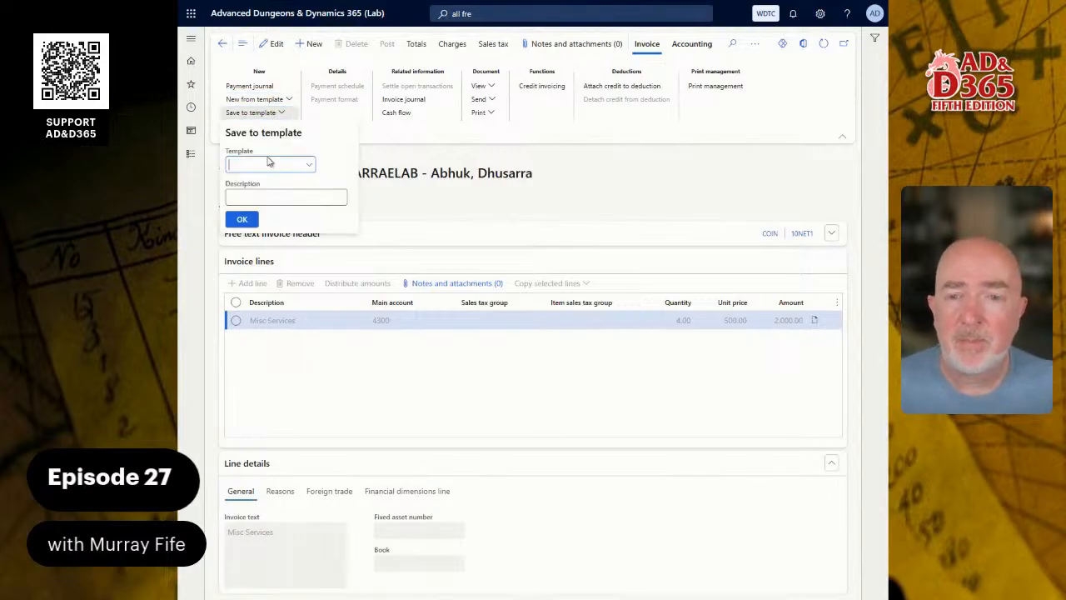
{"action": "type", "text": "DHUSARRAELAB"}
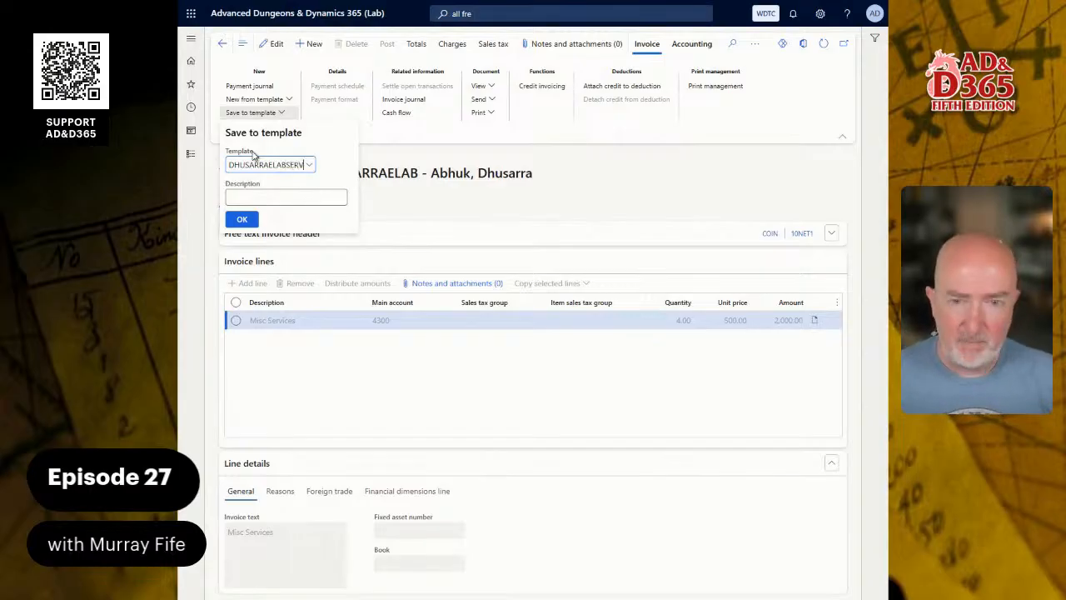
{"action": "key", "text": "Tab"}
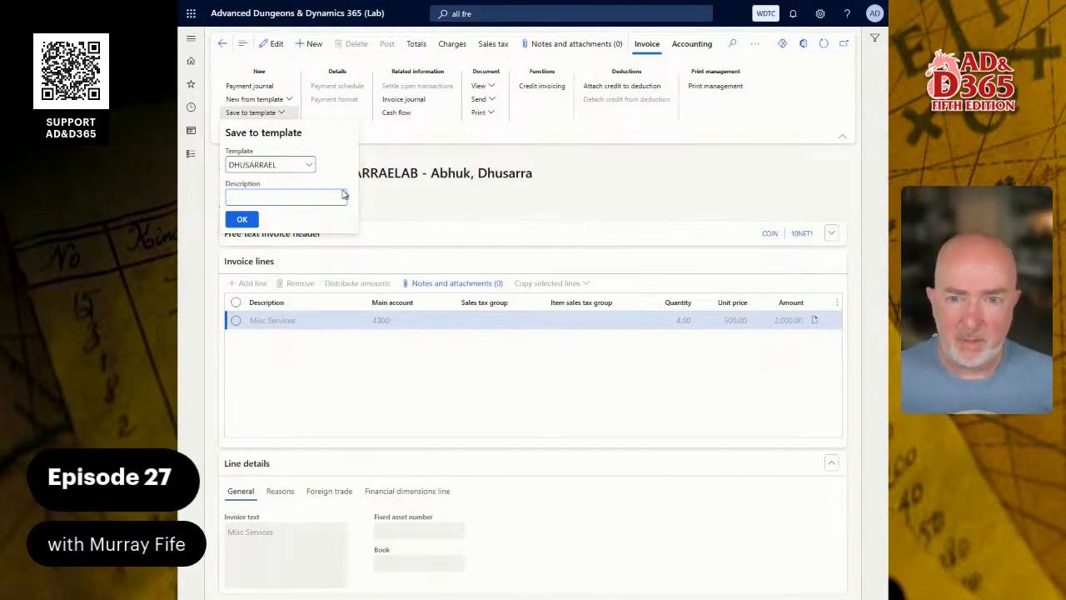
{"action": "type", "text": "DHUSARRAELAB"}
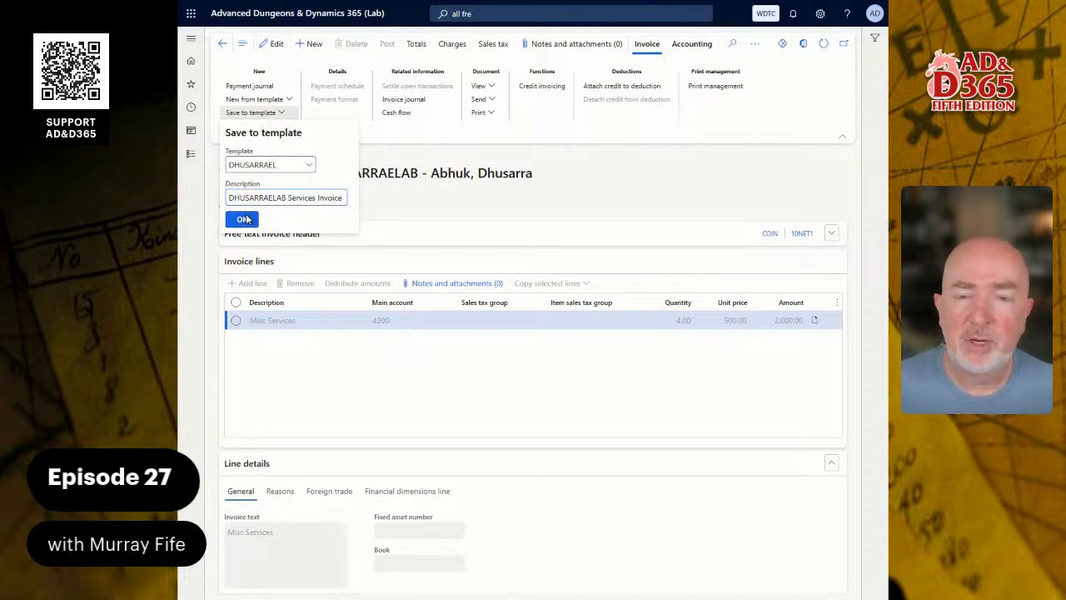
{"action": "key", "text": "Return"}
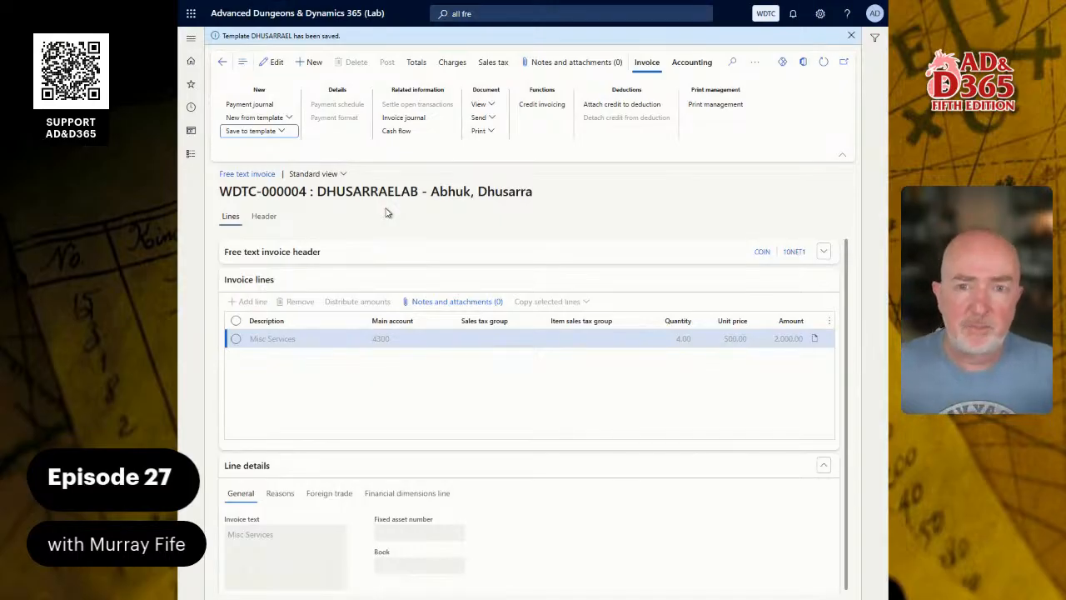
Create a new free text invoice from template DHUSARRAEL for customer FIERYDRAGON (The Fiery Dragon).
{"action": "left_click", "coordinate": [218, 62]}
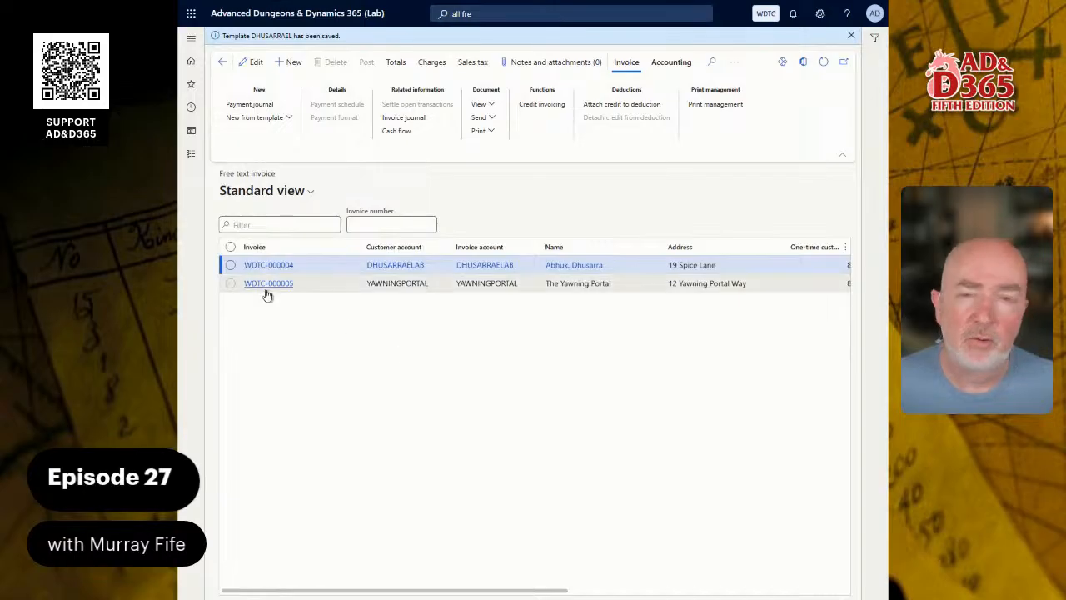
{"action": "left_click", "coordinate": [288, 119]}
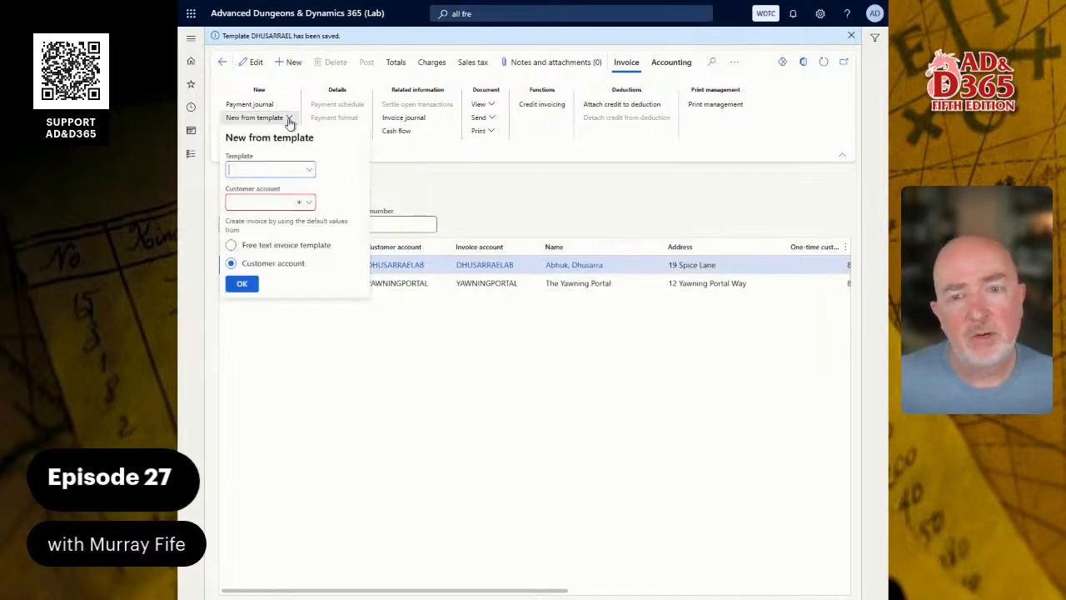
{"action": "left_click", "coordinate": [309, 170]}
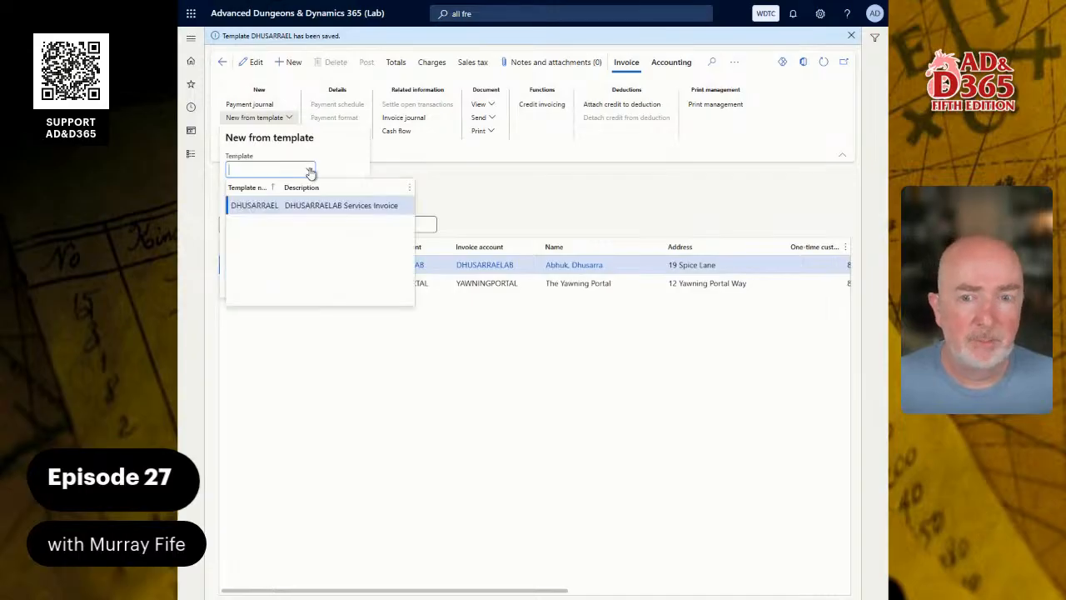
{"action": "left_click", "coordinate": [253, 205]}
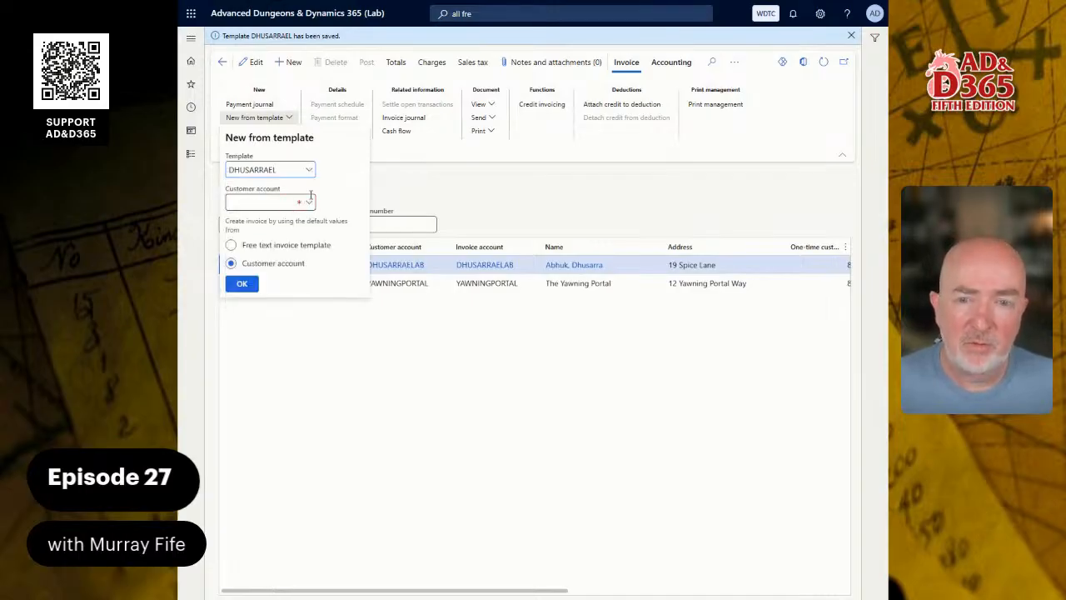
{"action": "left_click", "coordinate": [310, 203]}
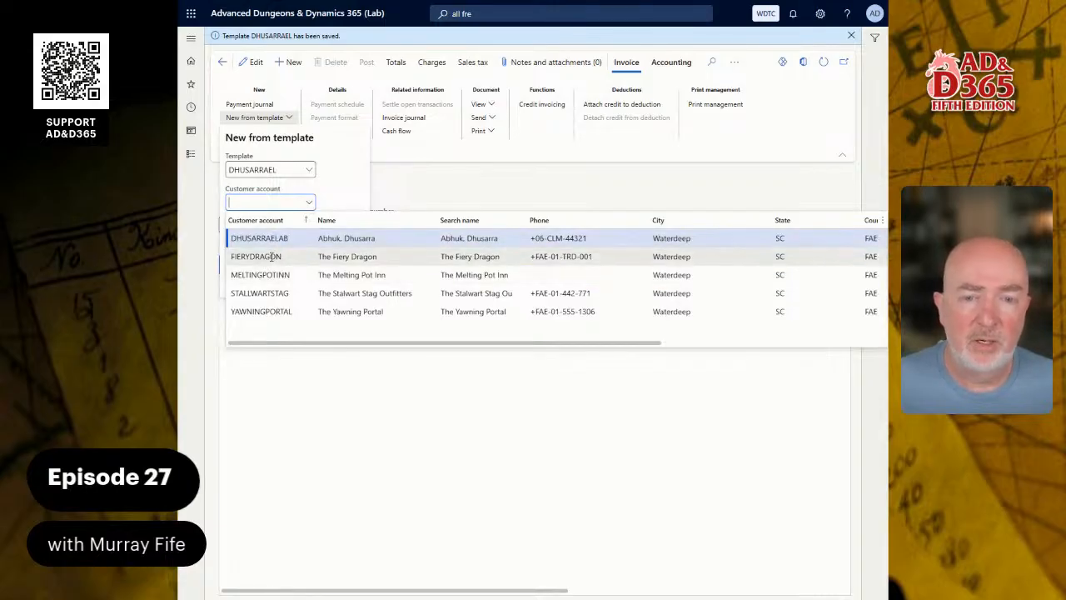
{"action": "left_click", "coordinate": [312, 255]}
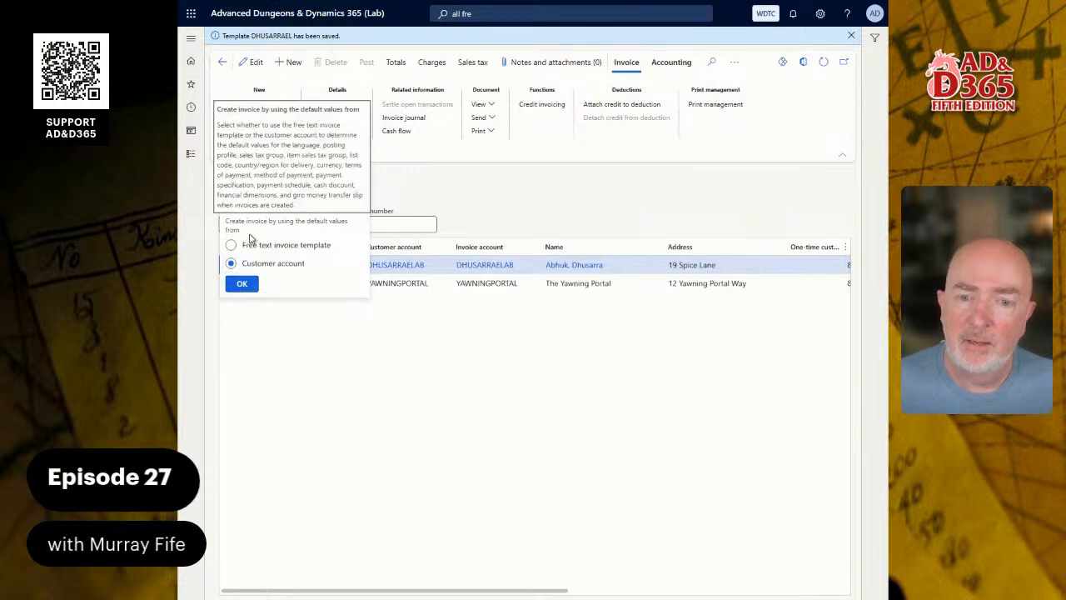
{"action": "left_click", "coordinate": [240, 285]}
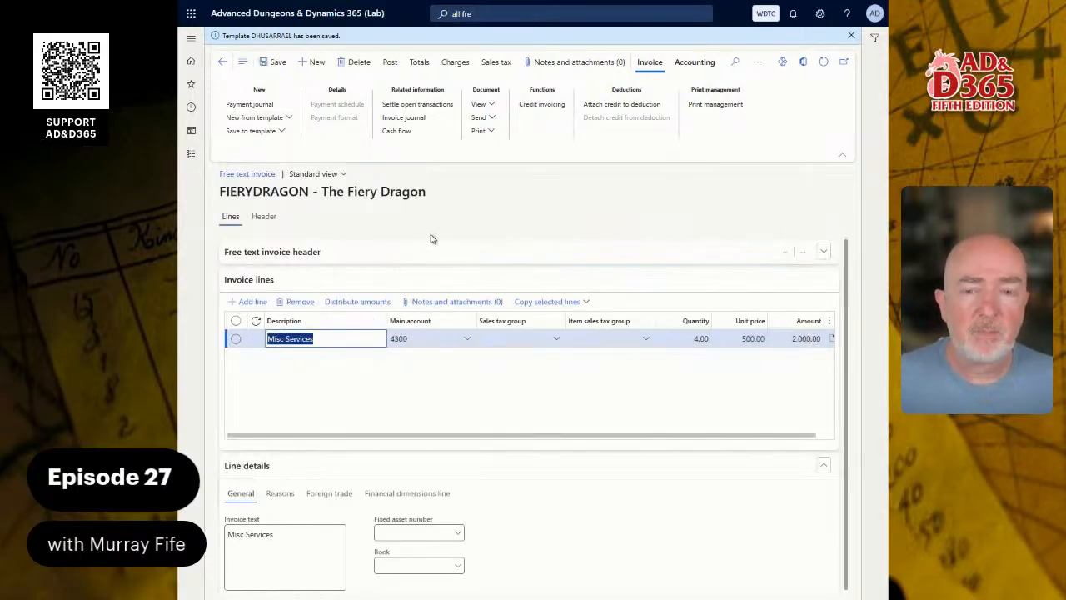
Set payment method CASH and cash discount 10NET1, then post the invoice as WDTC-000006.
{"action": "left_click", "coordinate": [313, 254]}
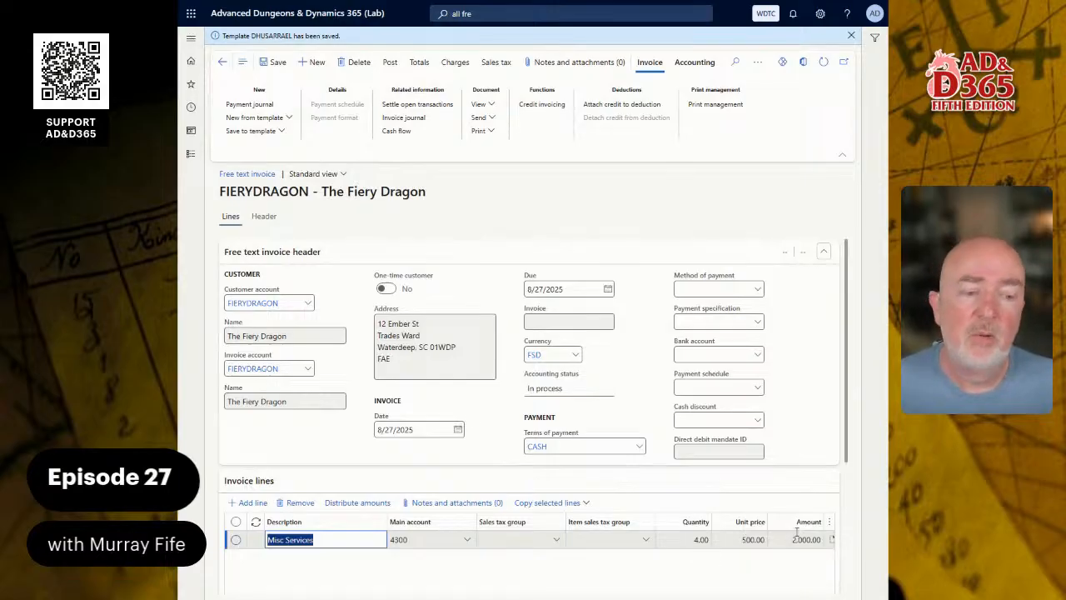
{"action": "left_click", "coordinate": [758, 288]}
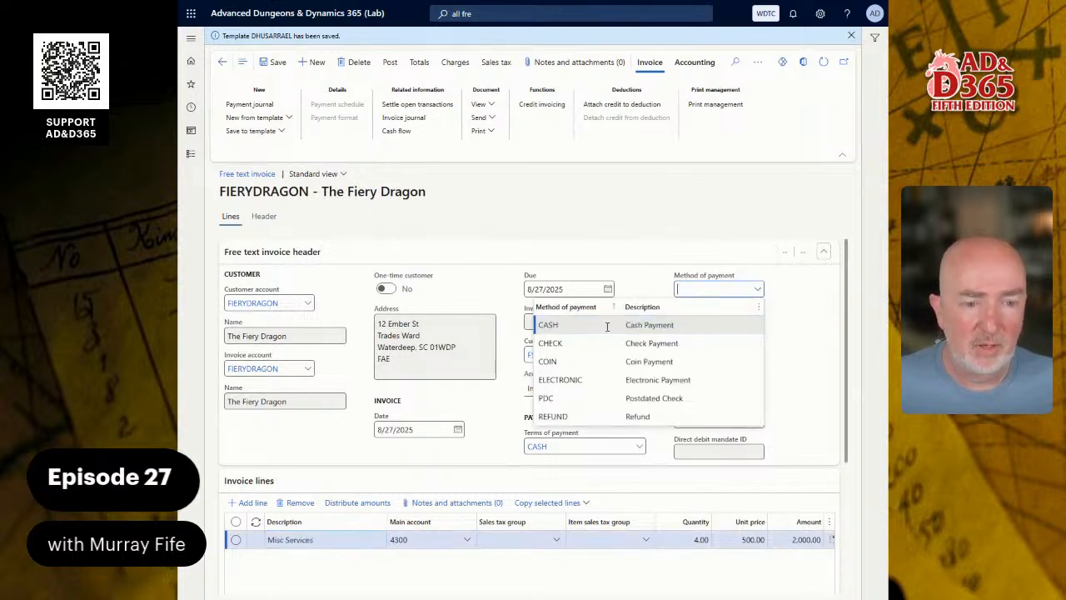
{"action": "left_click", "coordinate": [740, 325]}
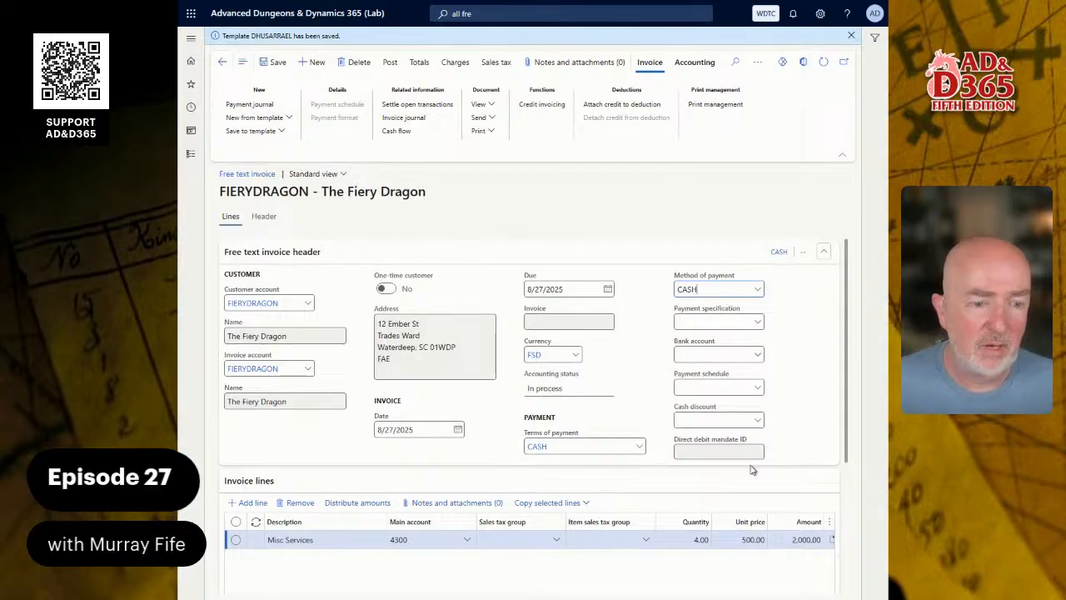
{"action": "left_click", "coordinate": [757, 419]}
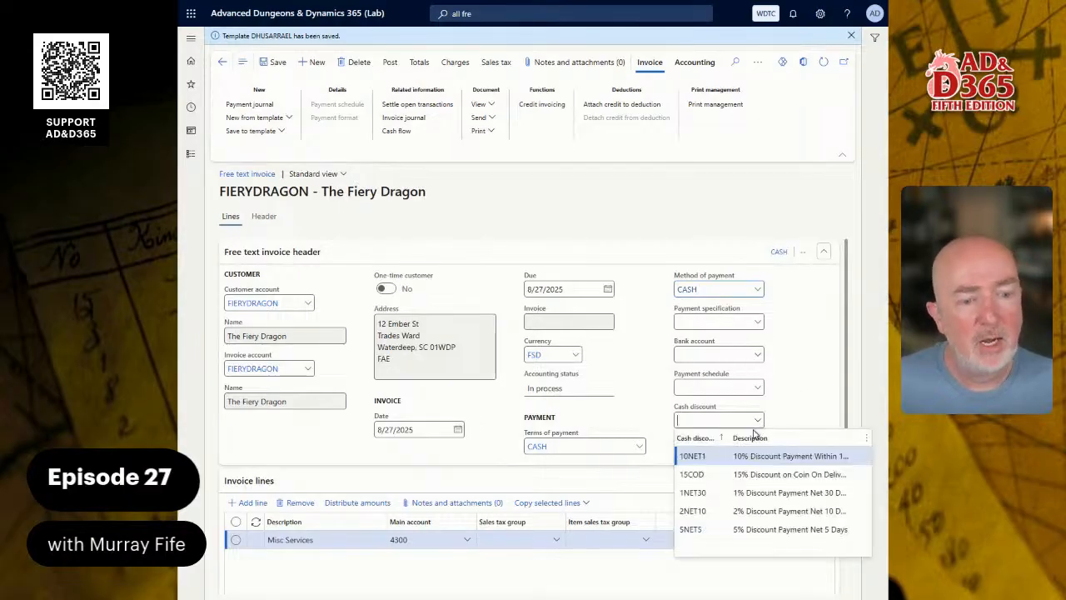
{"action": "left_click", "coordinate": [724, 457]}
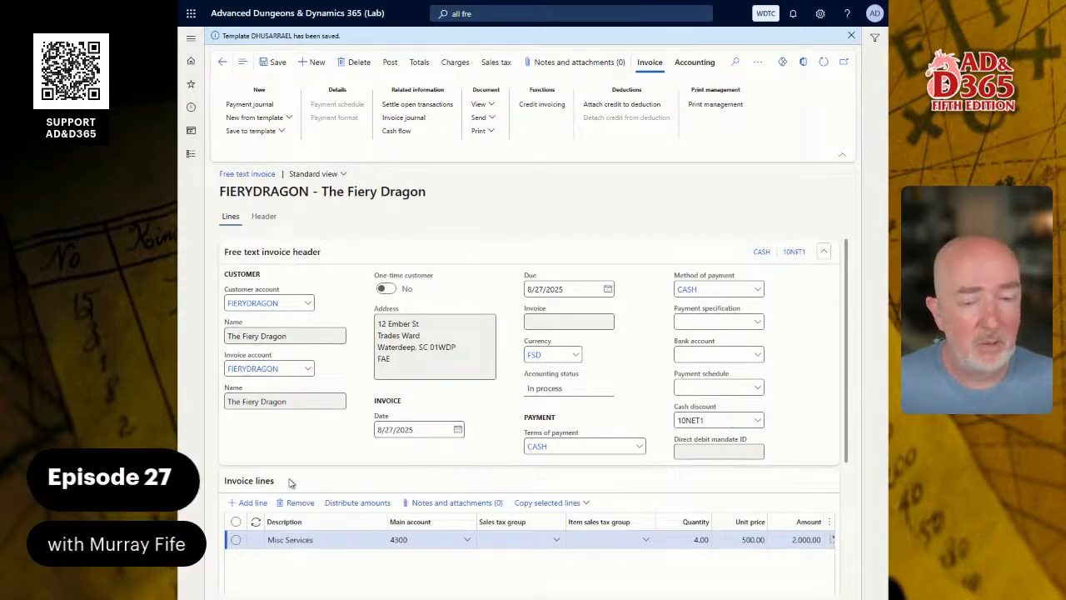
{"action": "left_click", "coordinate": [396, 73]}
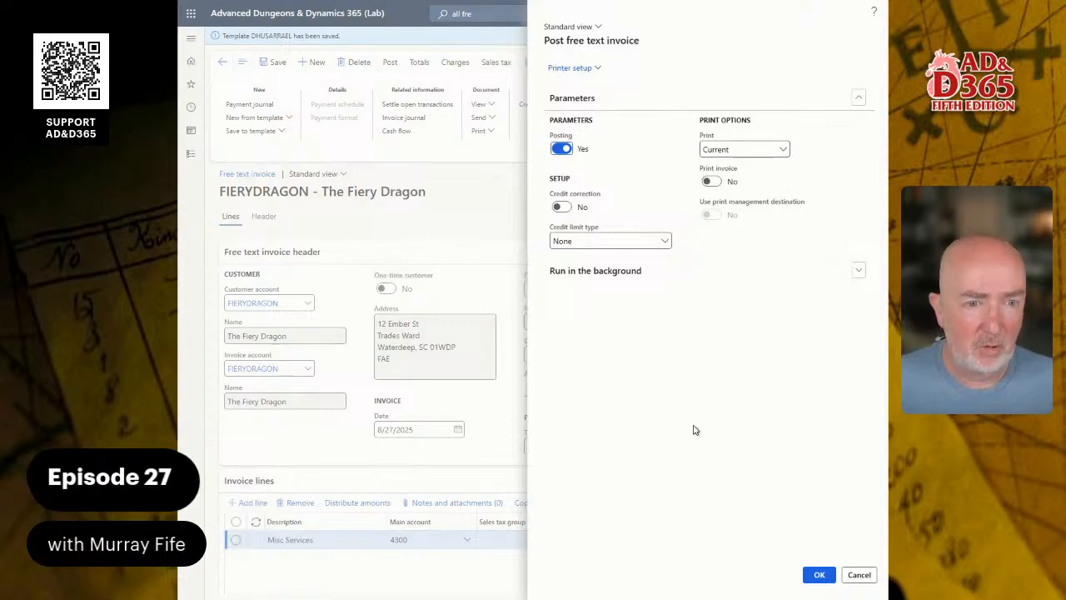
{"action": "left_click", "coordinate": [816, 573]}
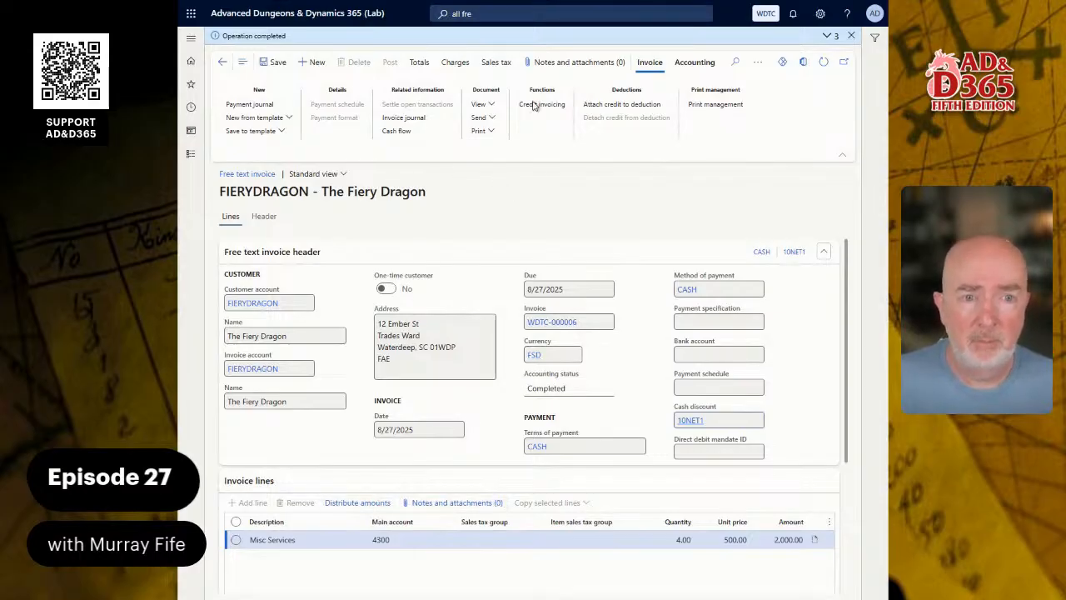
Check WDTC-000006's ledger entries and distributions: account 4300, 2,000.00 FSD, status Completed.
{"action": "left_click", "coordinate": [694, 62]}
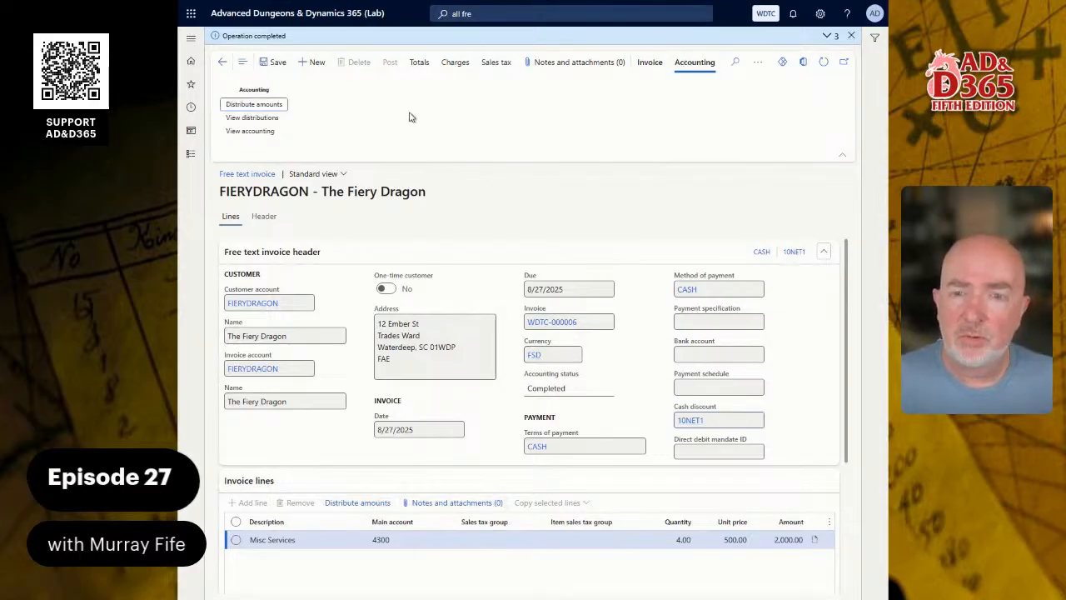
{"action": "left_click", "coordinate": [248, 131]}
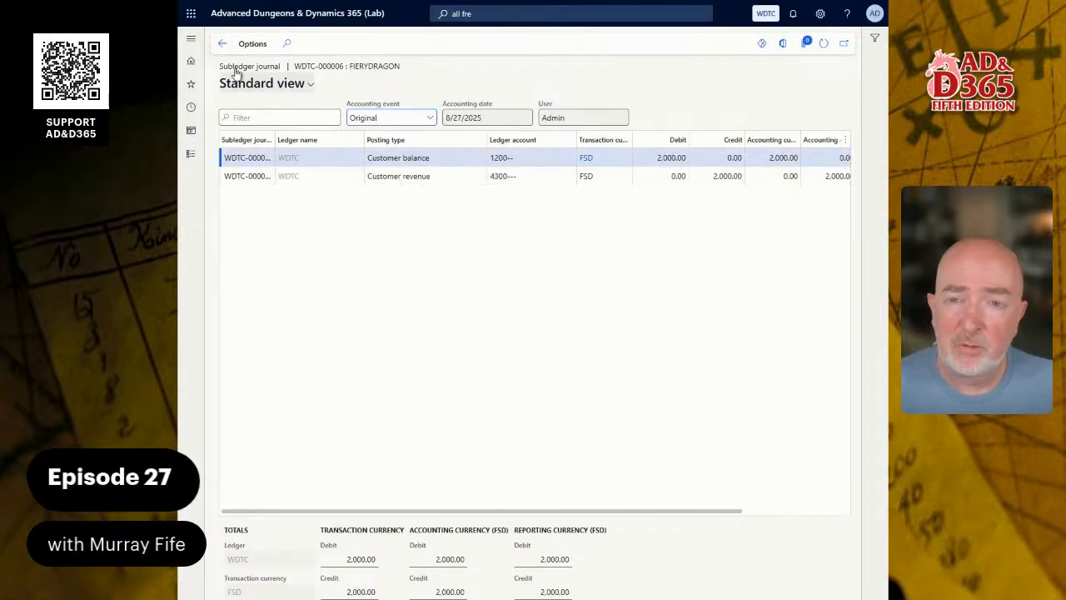
{"action": "left_click", "coordinate": [222, 44]}
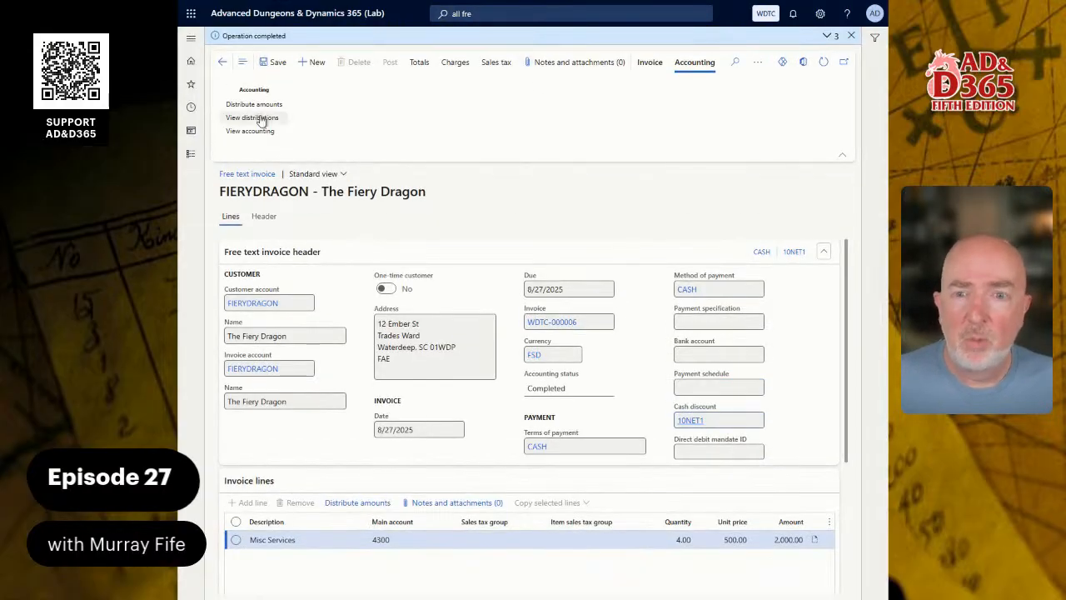
{"action": "left_click", "coordinate": [253, 117]}
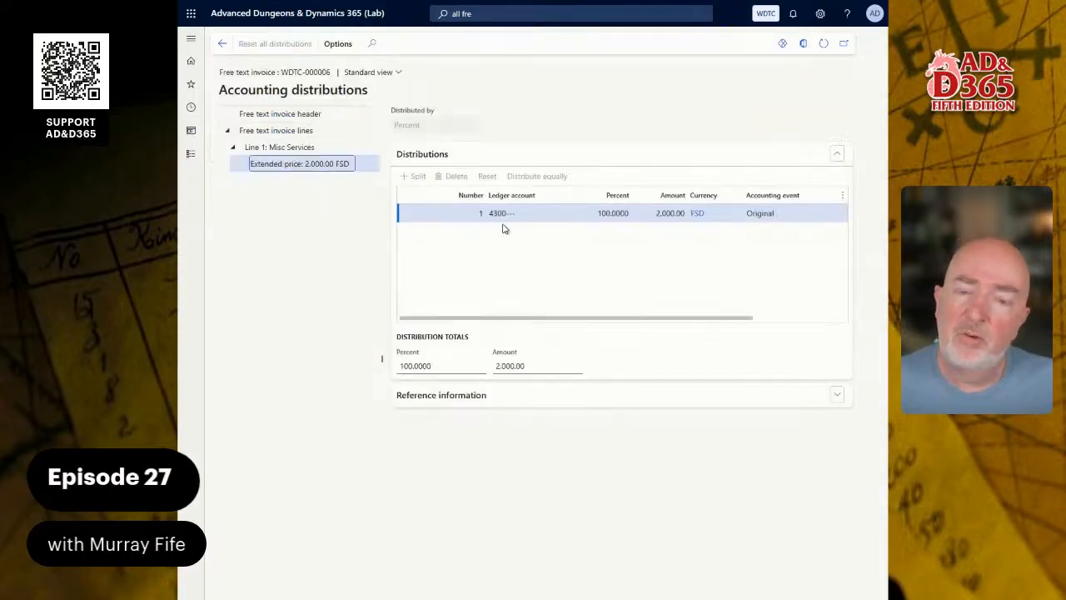
{"action": "left_click", "coordinate": [465, 393]}
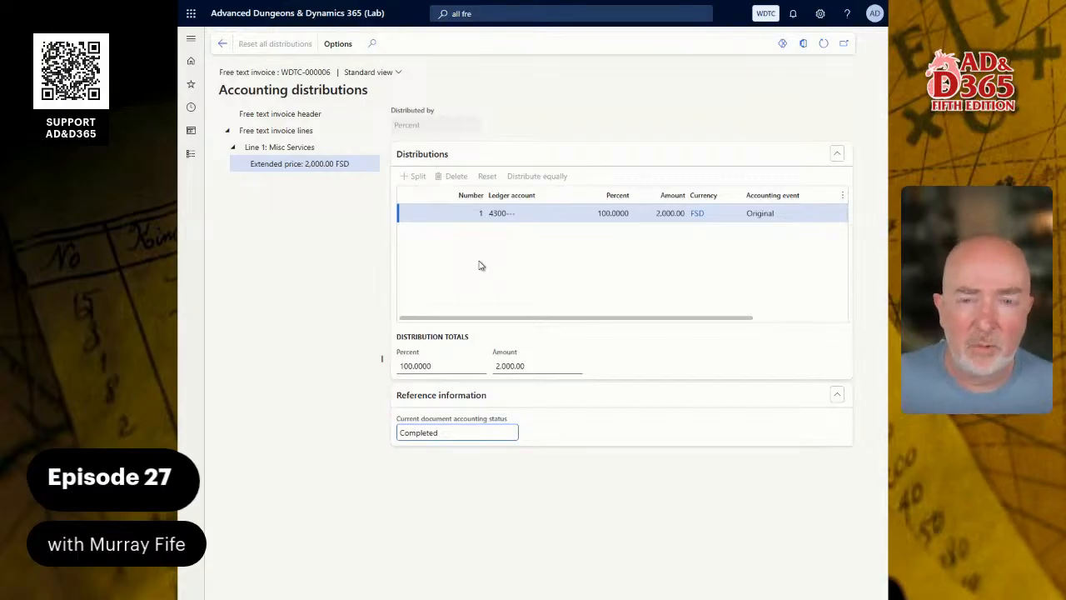
{"action": "left_click", "coordinate": [219, 44]}
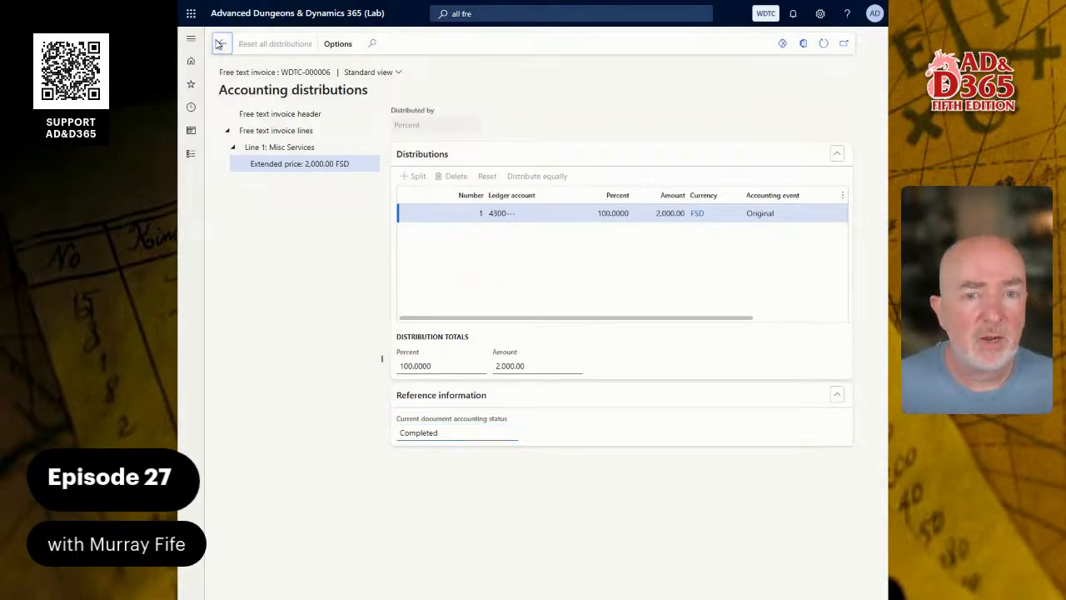
Return to the invoice list and scroll Word to the Conclusion and 347 XP Award section.
{"action": "left_click", "coordinate": [223, 62]}
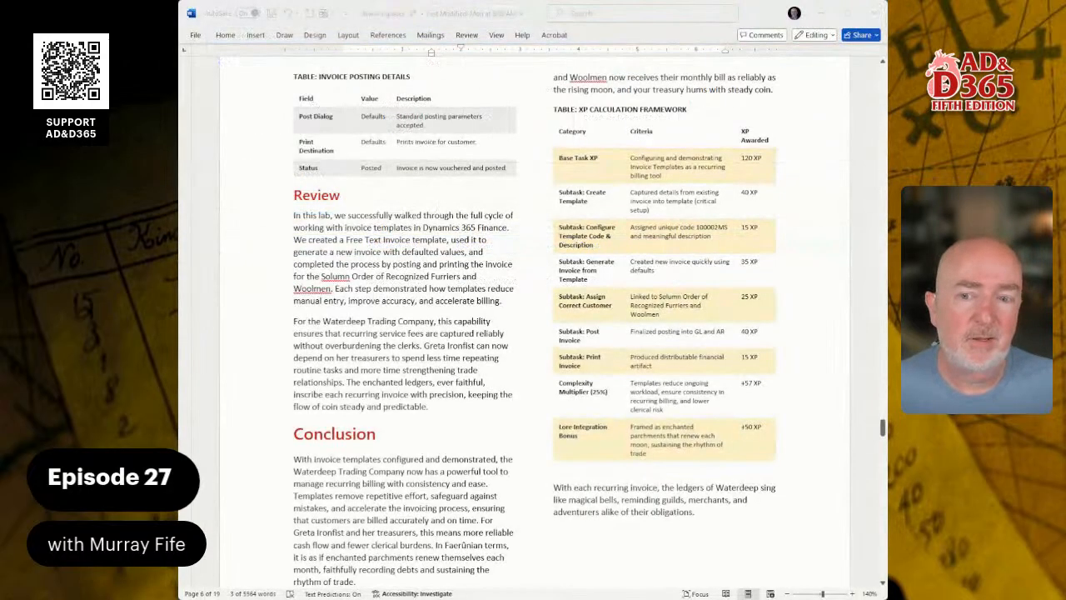
{"action": "scroll", "coordinate": [534, 300], "scroll_direction": "down", "scroll_amount": 5}
{"action": "scroll", "coordinate": [534, 300], "scroll_direction": "down", "scroll_amount": 2}
{"action": "scroll", "coordinate": [533, 300], "scroll_direction": "up", "scroll_amount": 2}
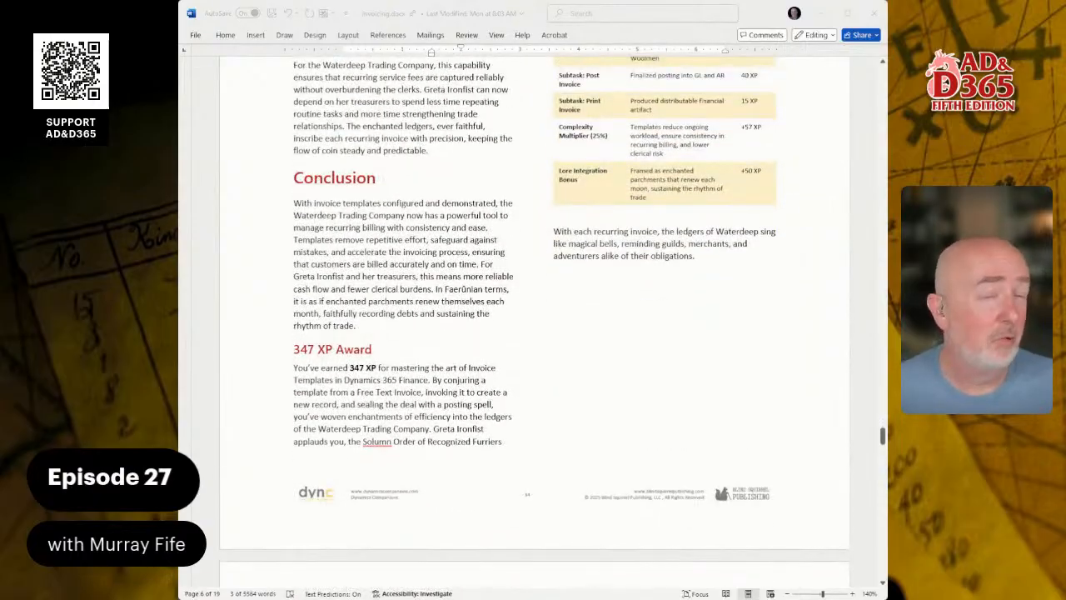